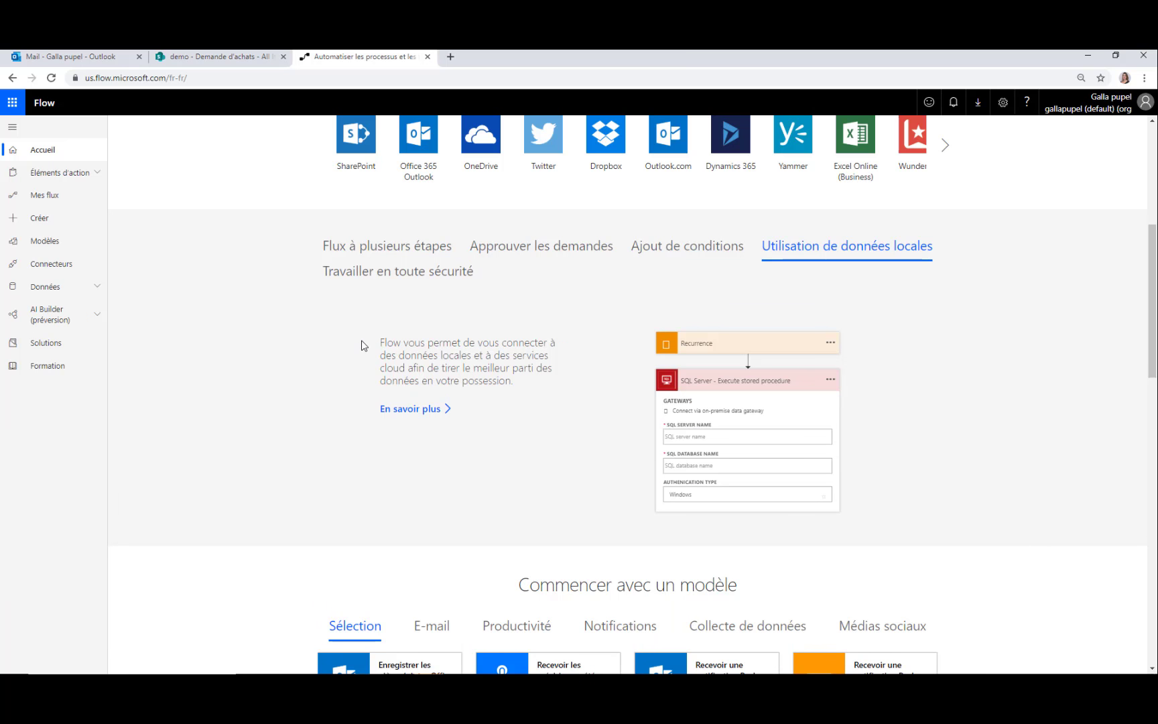
# Look over Mes flux's team and business process flow tabs, then open the Modèles template gallery
pyautogui.scroll(-3, 363, 346)
pyautogui.scroll(-2, 362, 344)
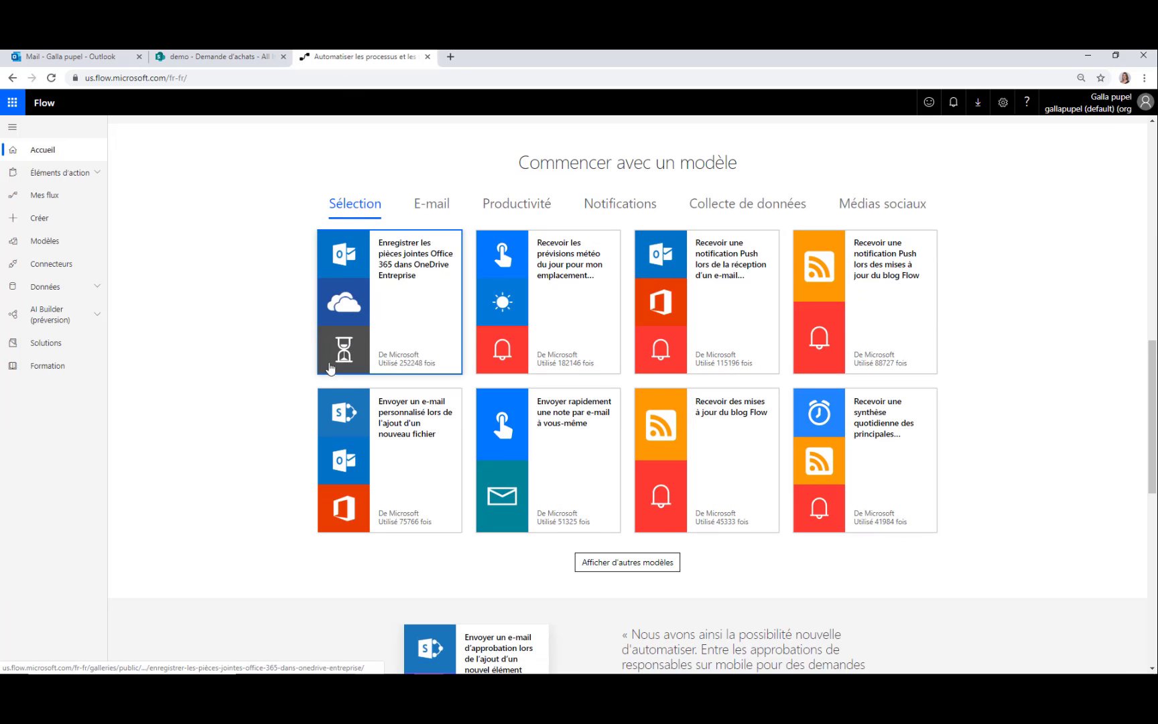
pyautogui.scroll(-2, 305, 493)
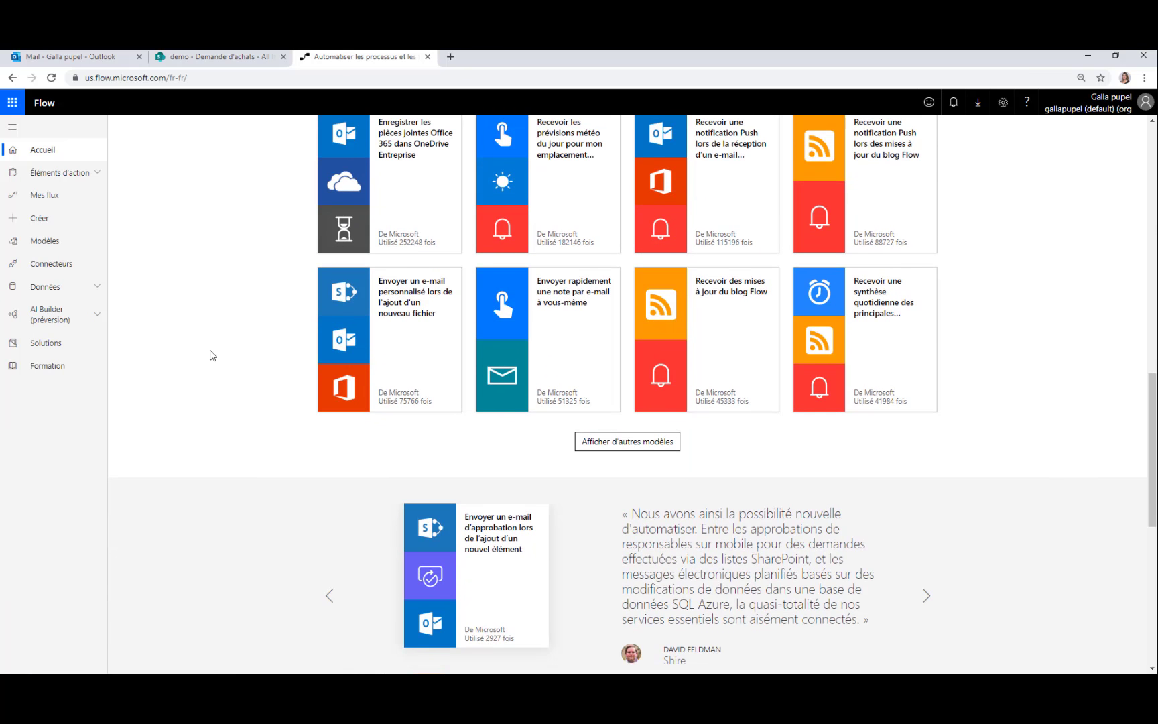
pyautogui.click(50, 200)
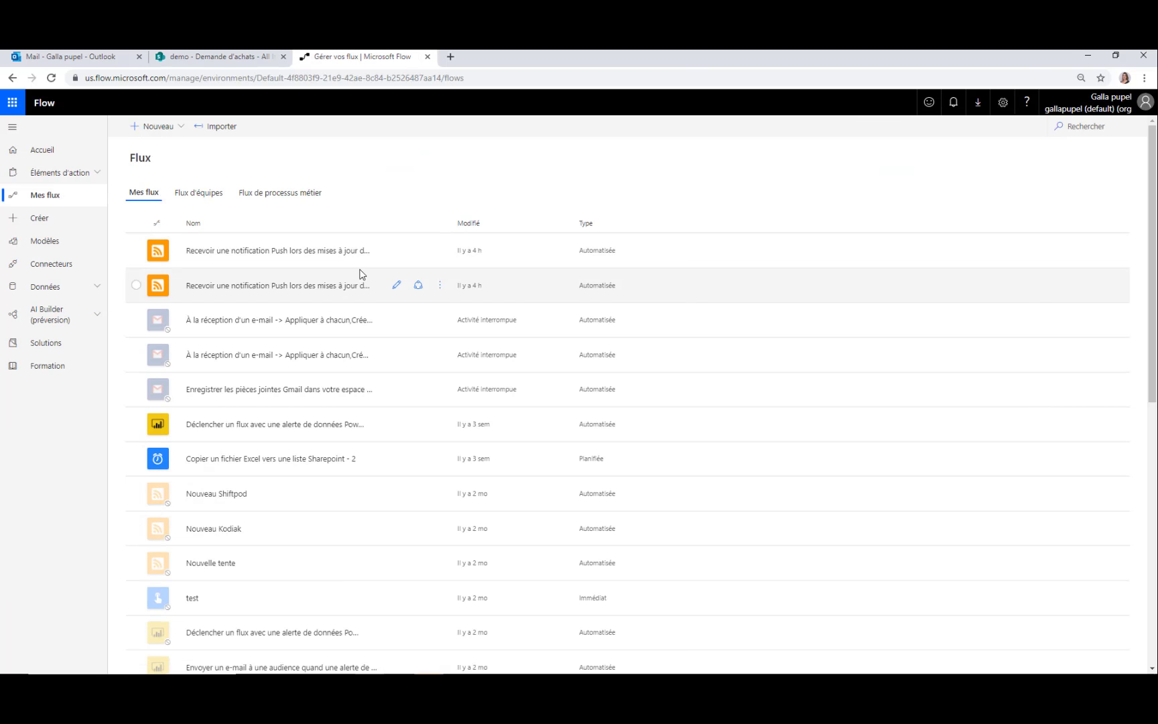
pyautogui.click(199, 194)
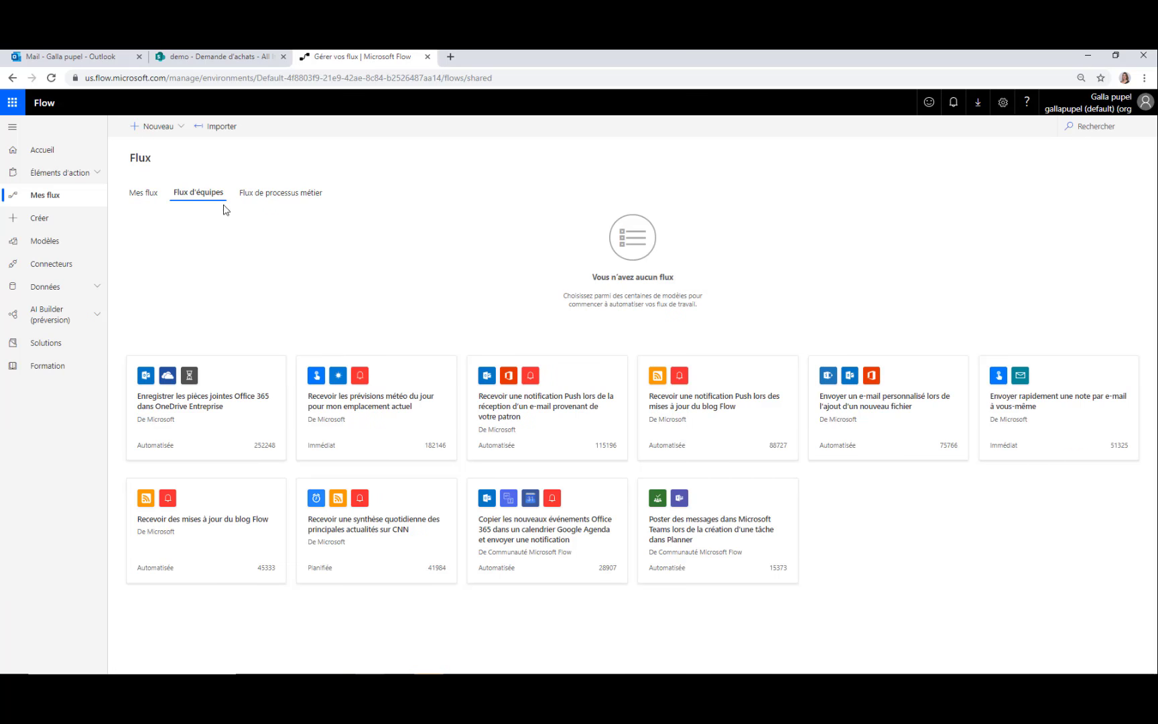
pyautogui.click(251, 193)
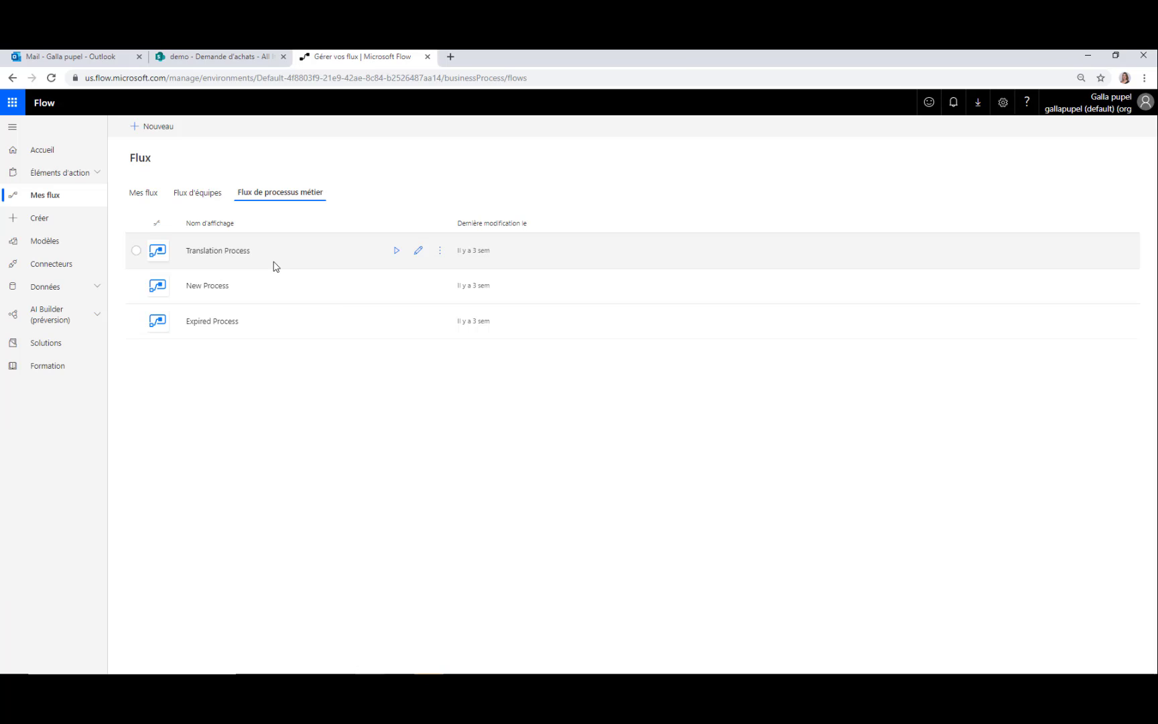
pyautogui.click(47, 242)
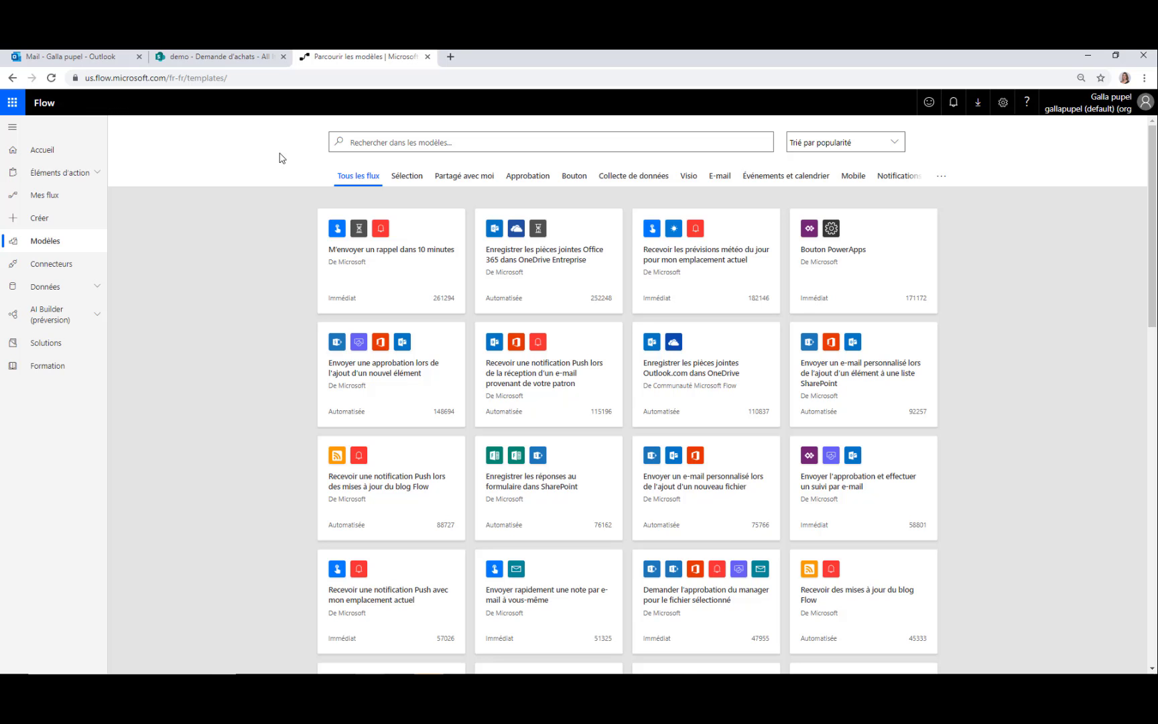
pyautogui.click(65, 264)
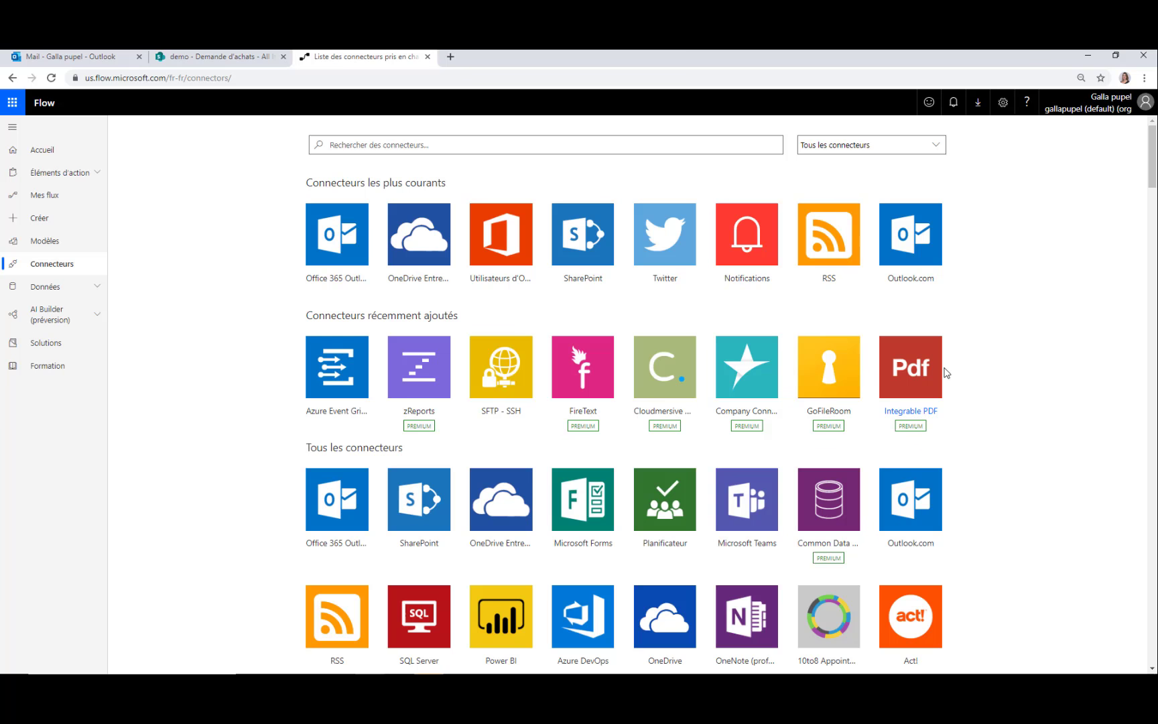
pyautogui.click(55, 221)
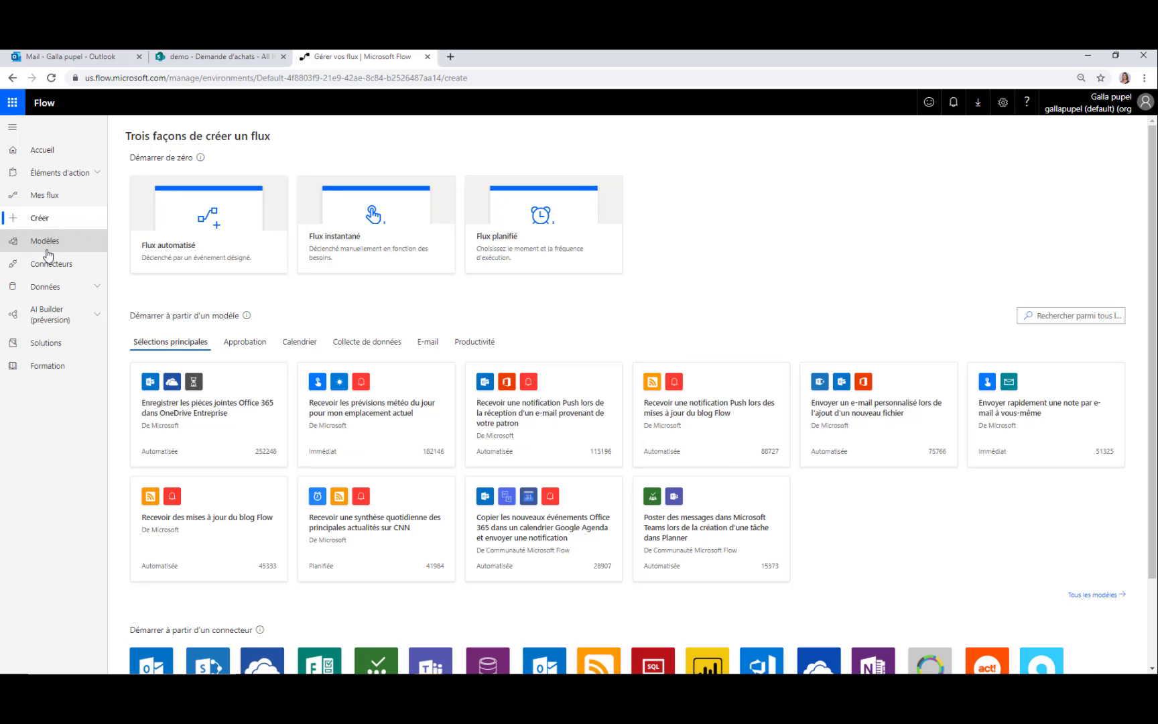
pyautogui.click(59, 239)
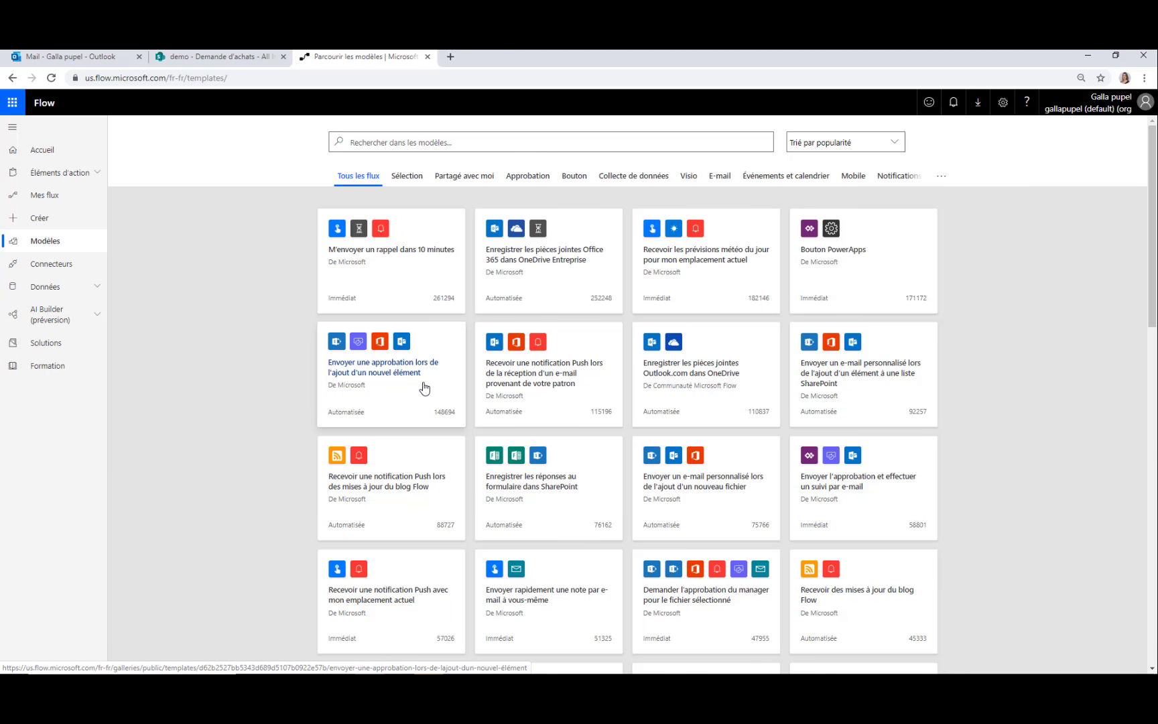
# Open the 'Envoyer une approbation lors de l'ajout d'un nouvel élément' template
pyautogui.click(376, 384)
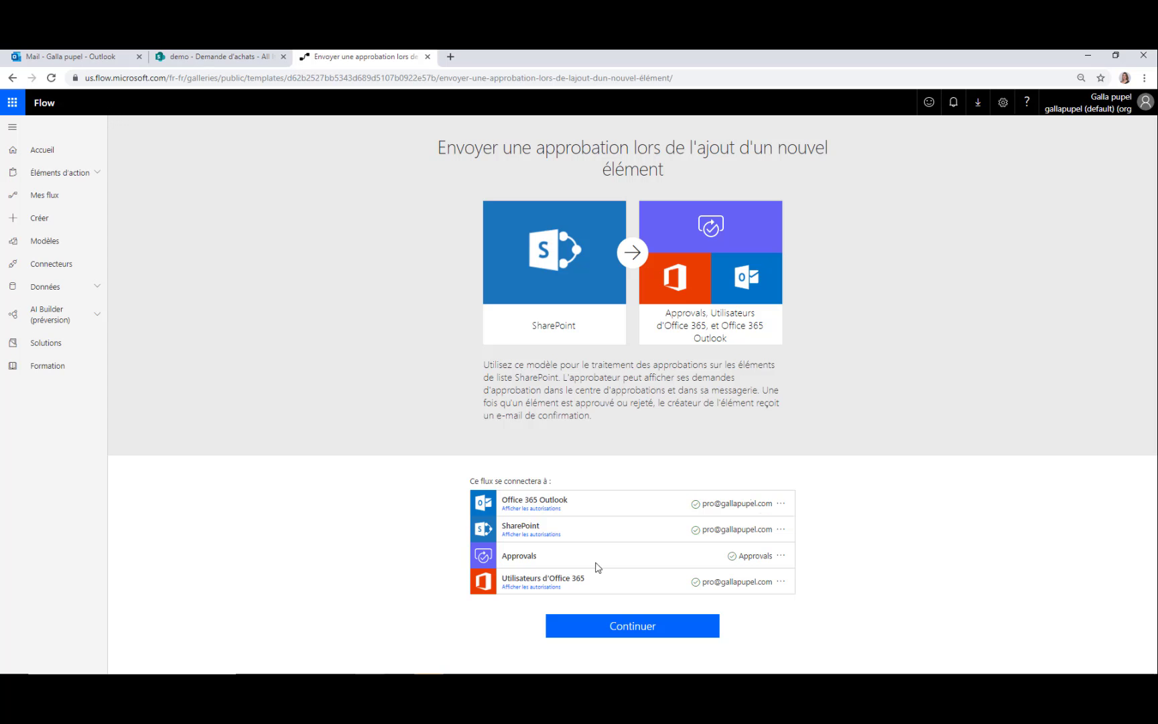
# Create a flow from the approval template, review its steps, and begin setting the trigger's site
pyautogui.click(626, 637)
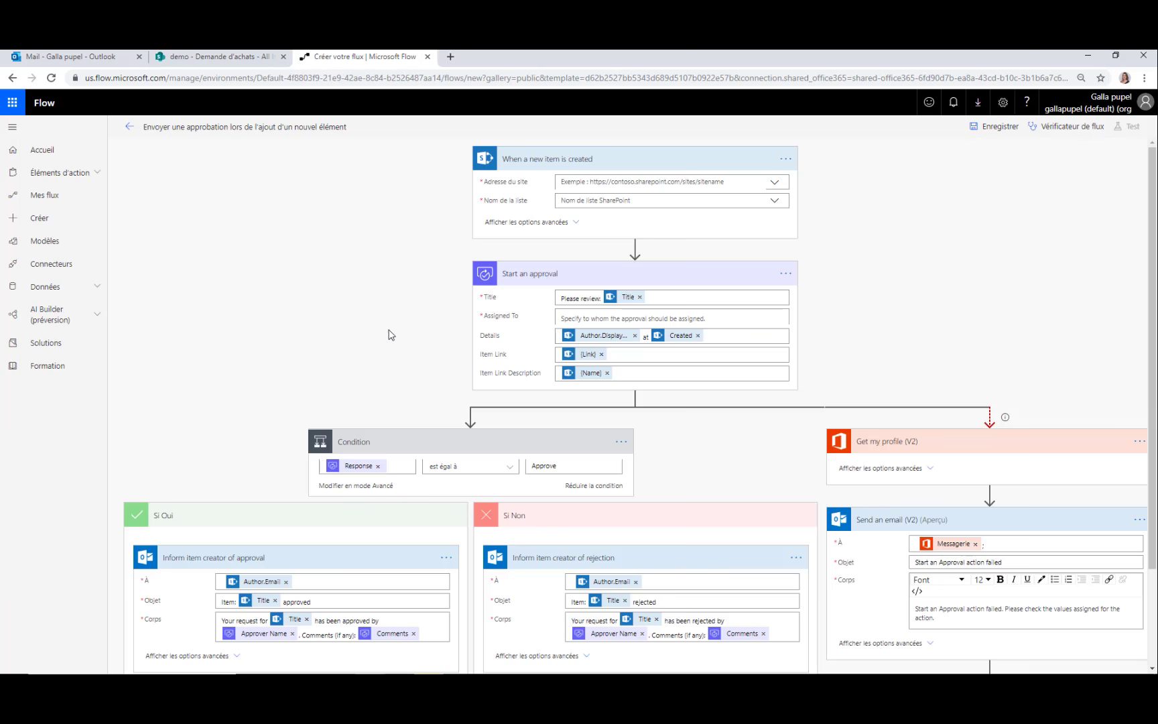
pyautogui.scroll(-2, 390, 375)
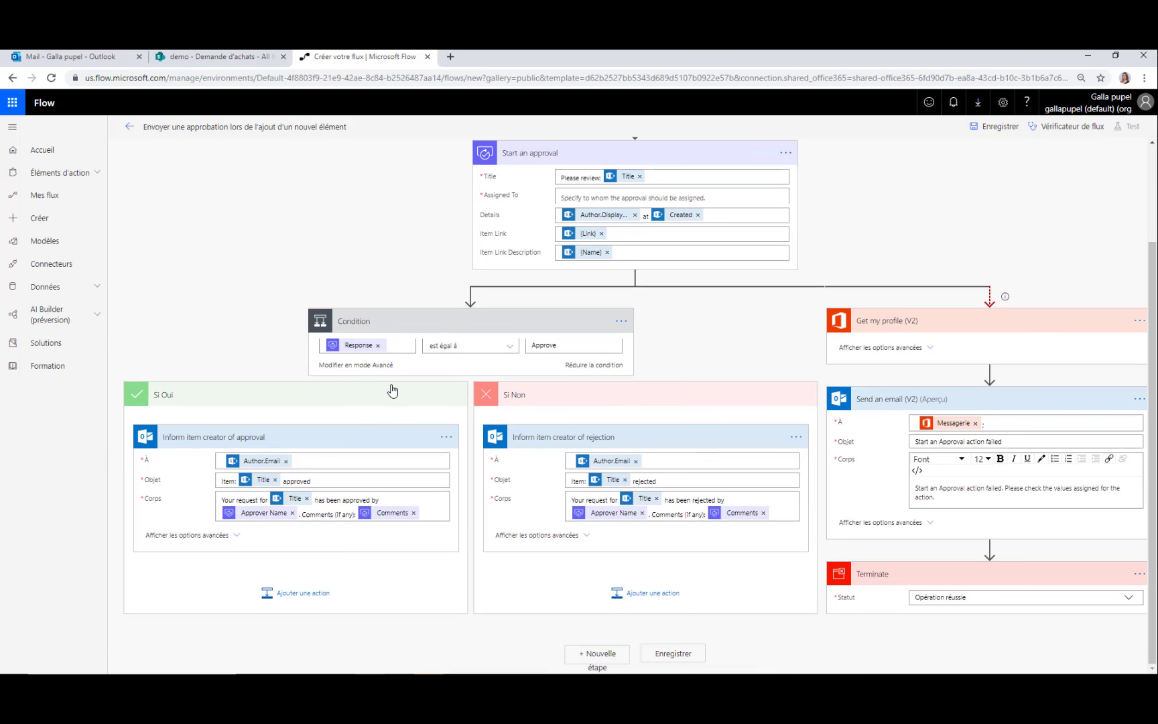
pyautogui.scroll(2, 393, 390)
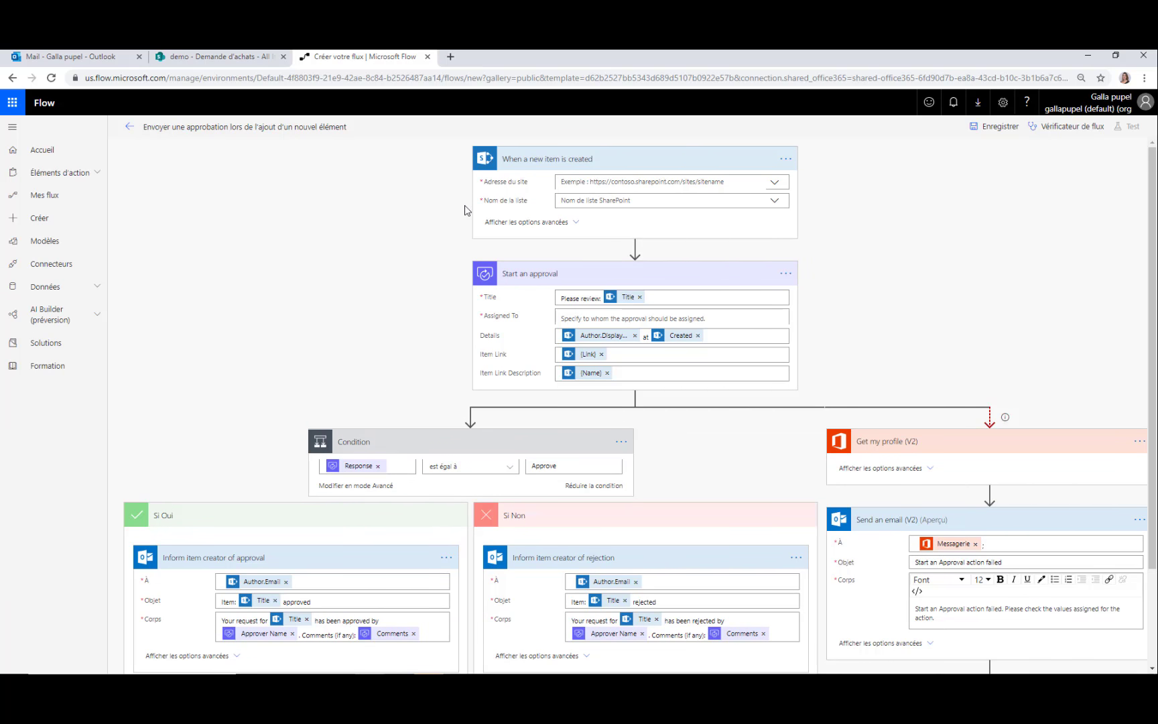
pyautogui.scroll(-2, 590, 288)
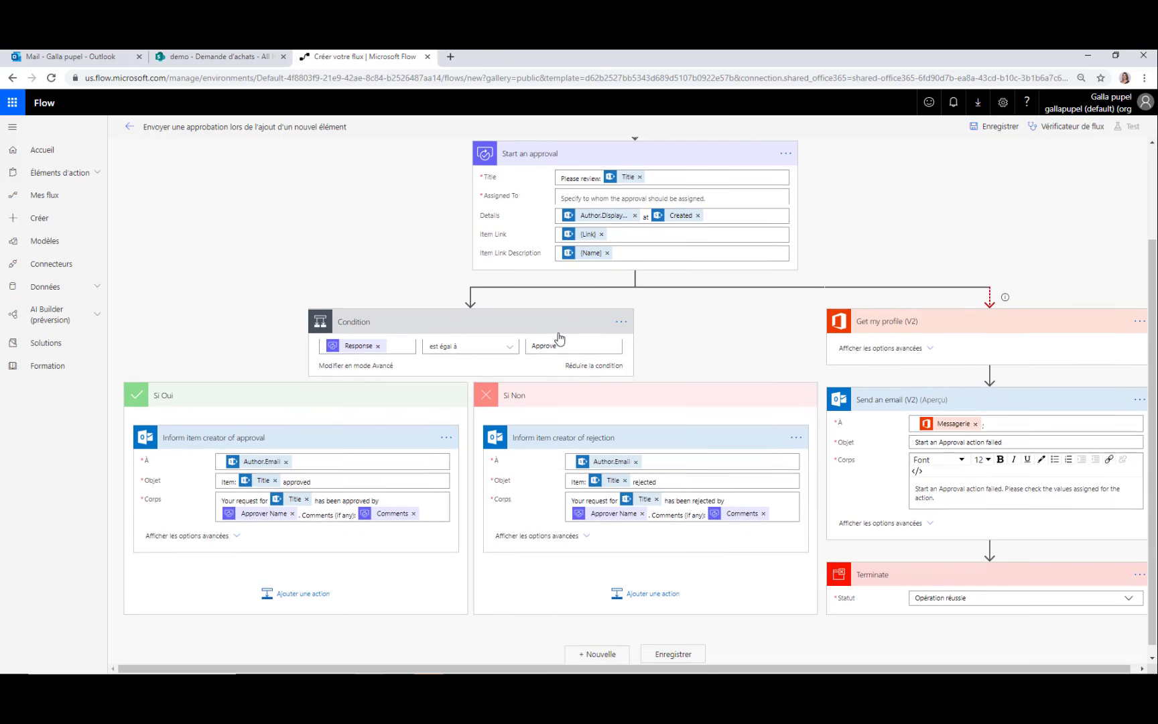
pyautogui.scroll(2, 560, 338)
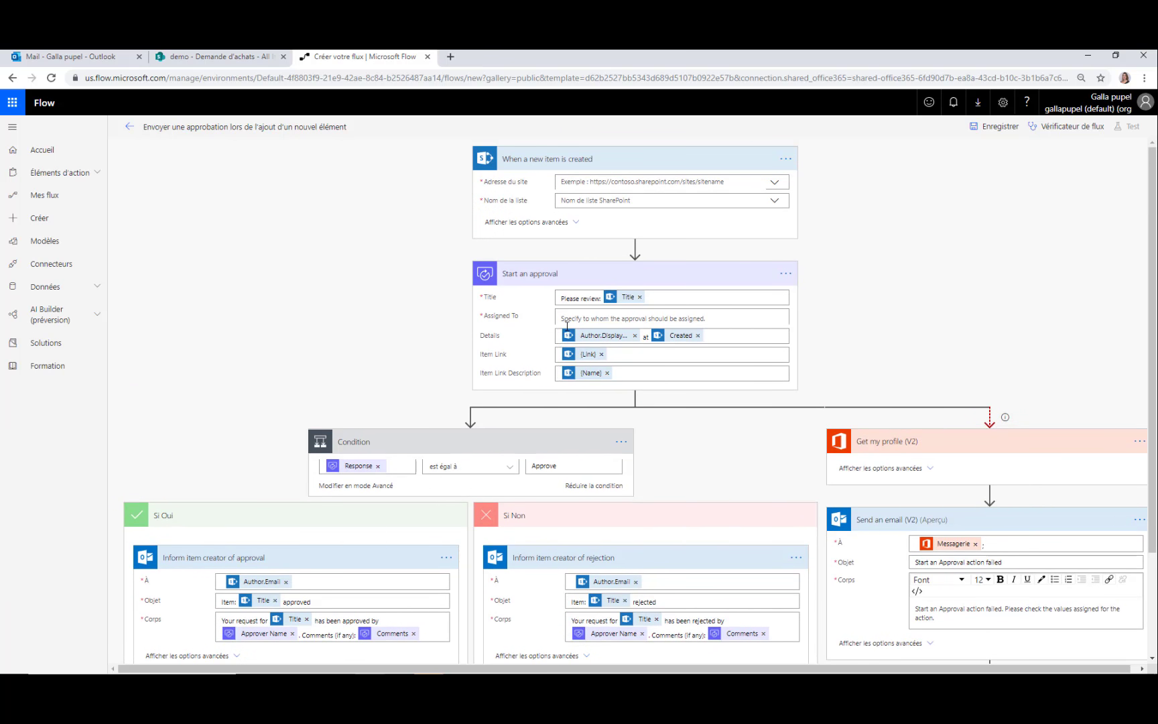
pyautogui.click(592, 181)
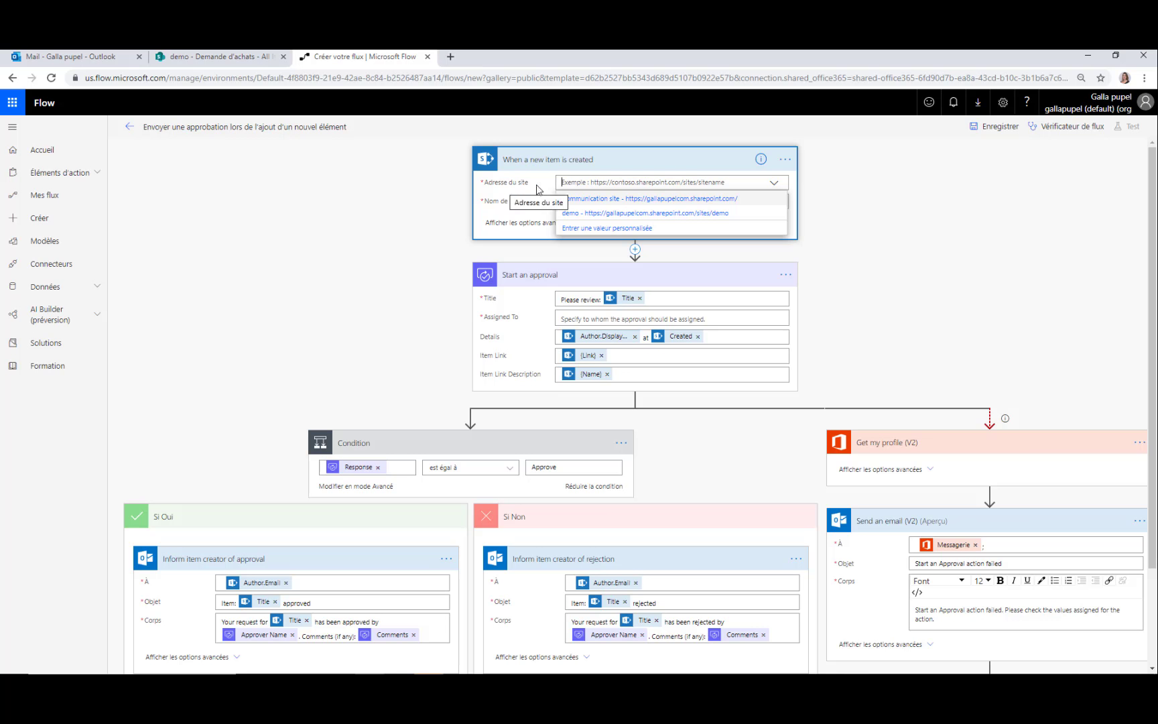
# Point the trigger at the demo site's Demande d'achats list, then view that list in SharePoint
pyautogui.click(596, 214)
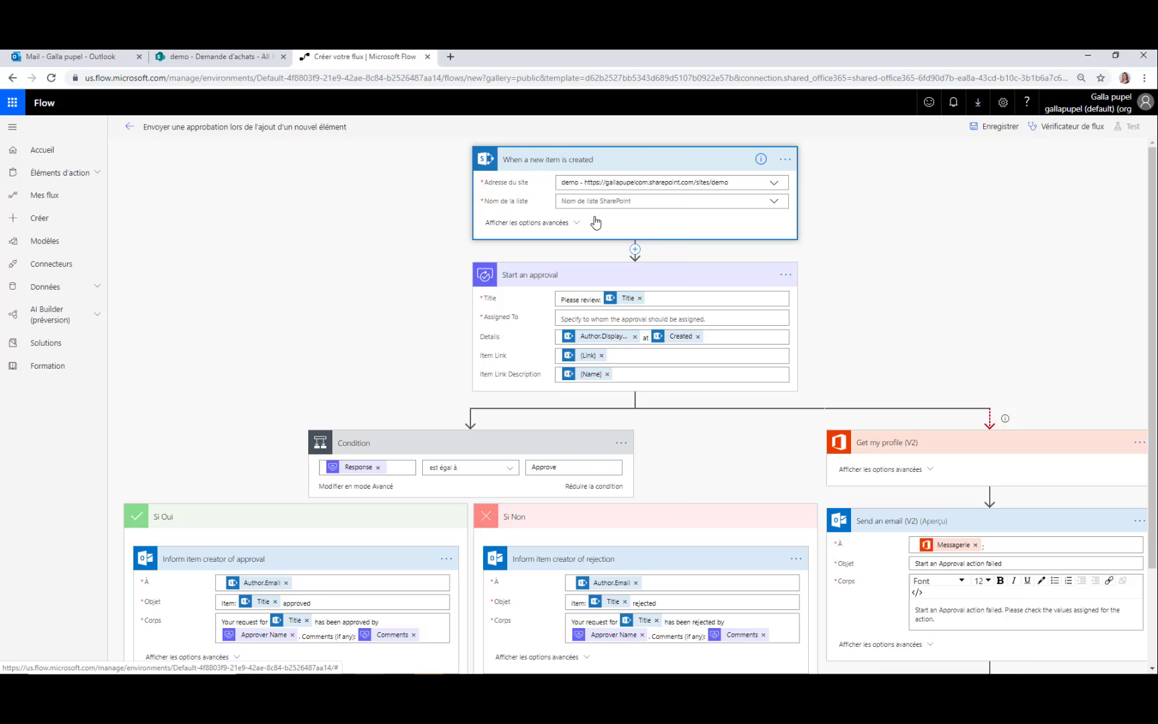
pyautogui.click(593, 201)
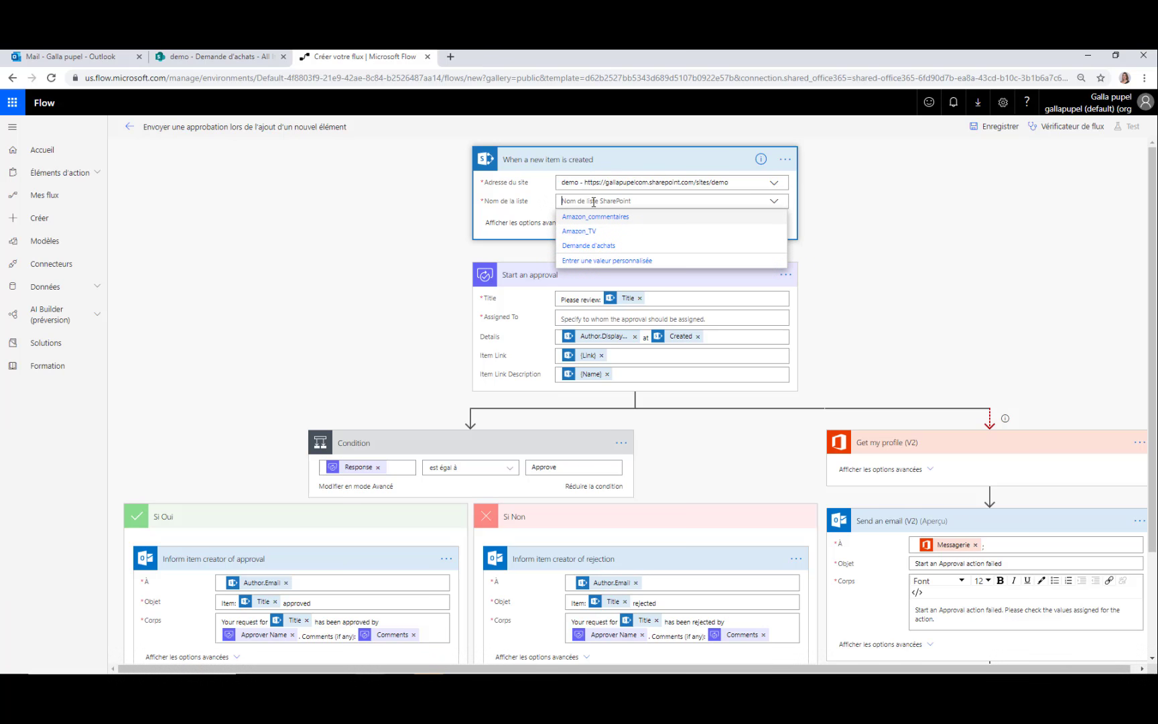
pyautogui.click(604, 247)
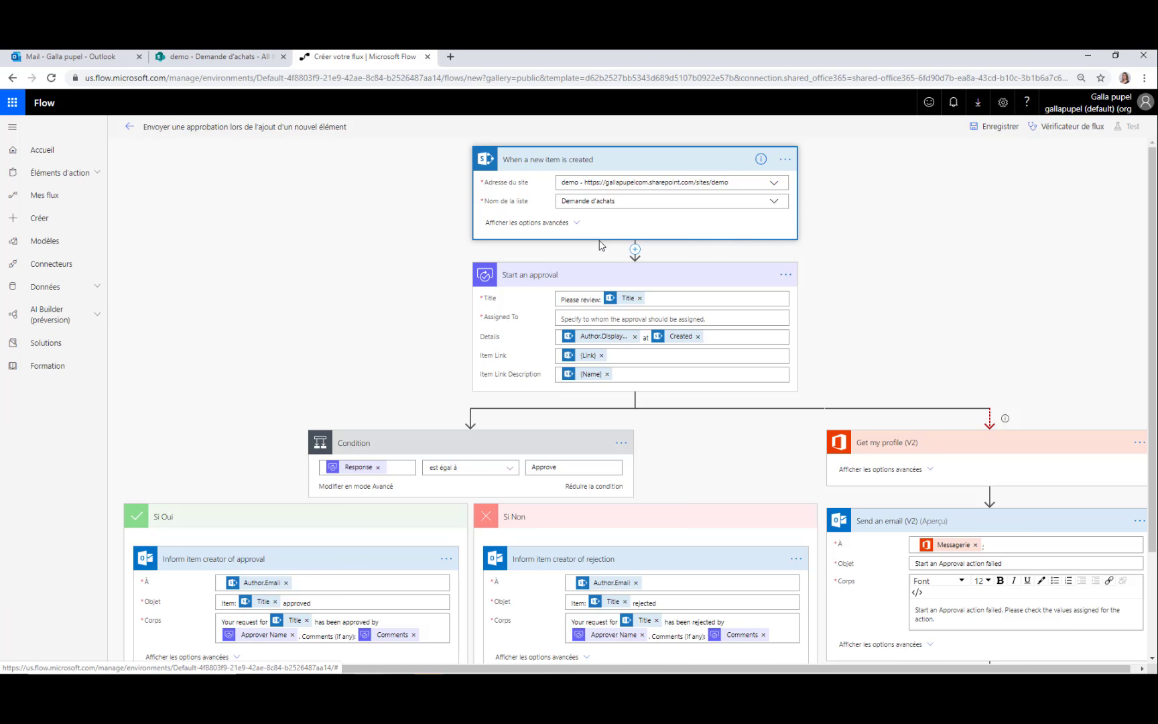
pyautogui.click(201, 58)
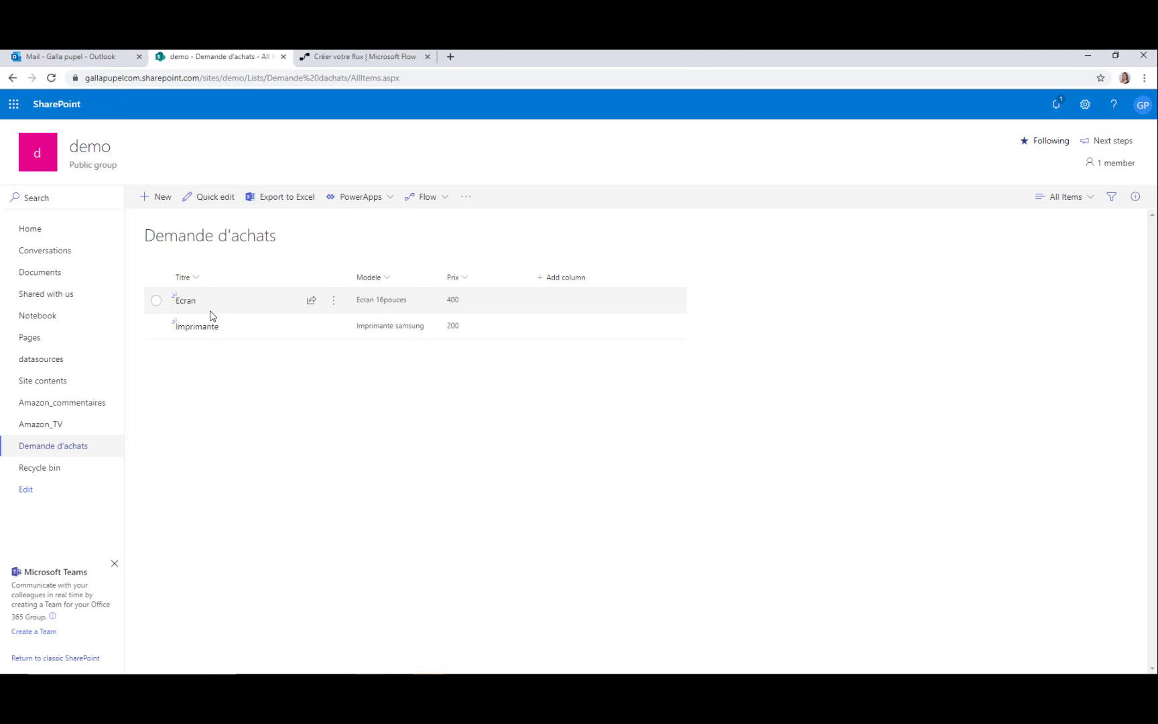
pyautogui.click(326, 59)
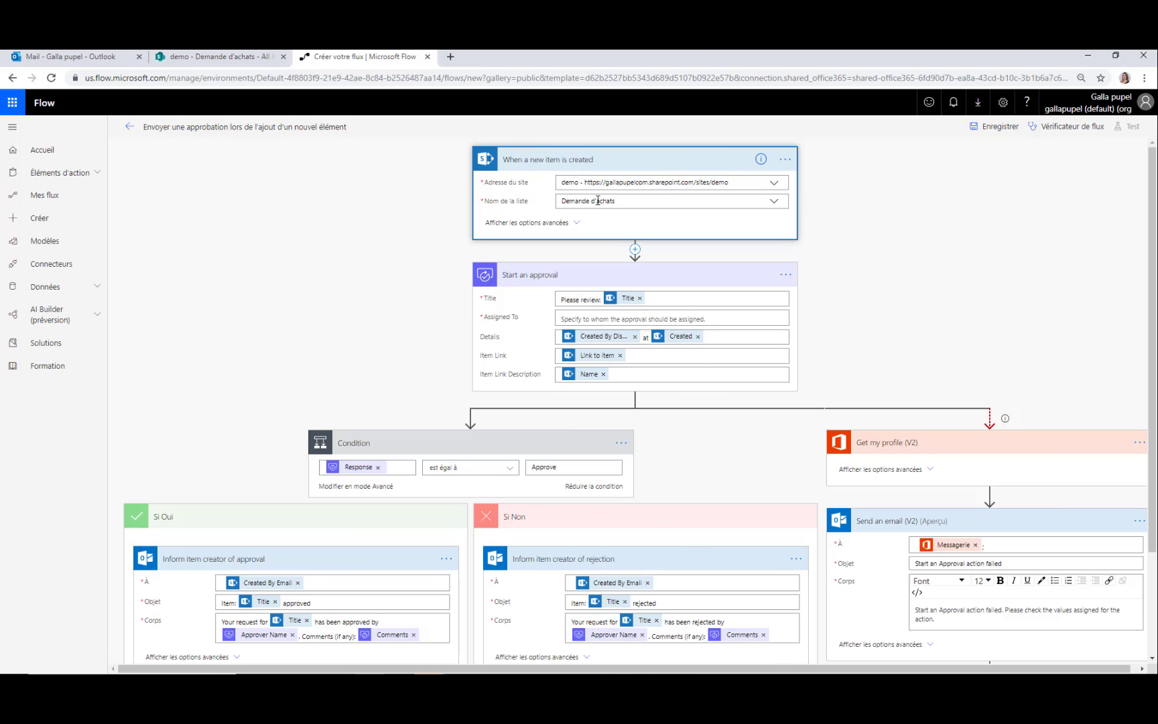
# Replace 'Please review:' in the approval title with 'Pouvez vous approuver l'achat de :'
pyautogui.scroll(-2, 567, 211)
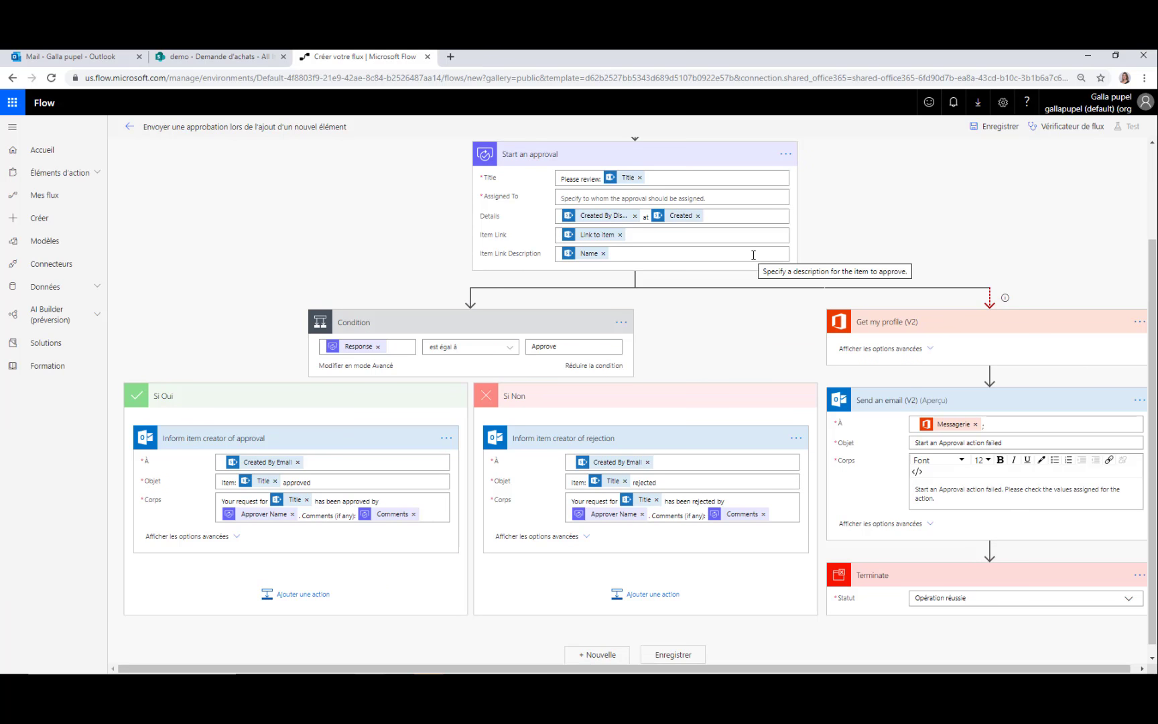
pyautogui.click(573, 179)
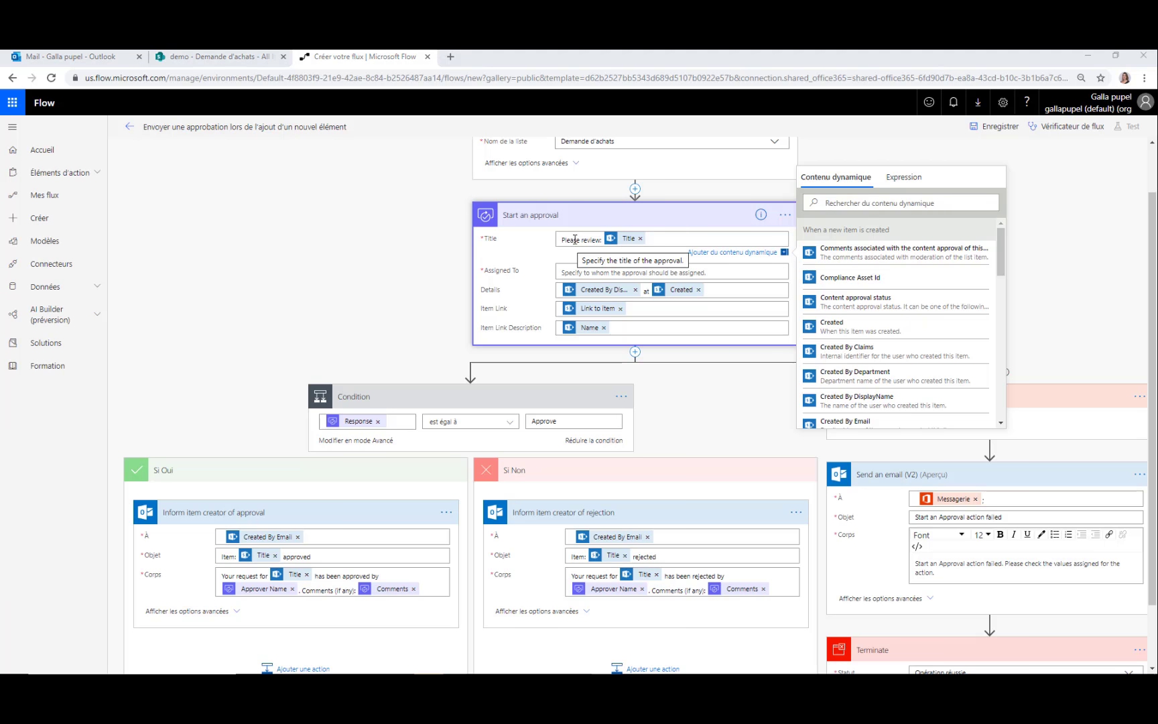
pyautogui.moveTo(602, 240); pyautogui.dragTo(549, 240)
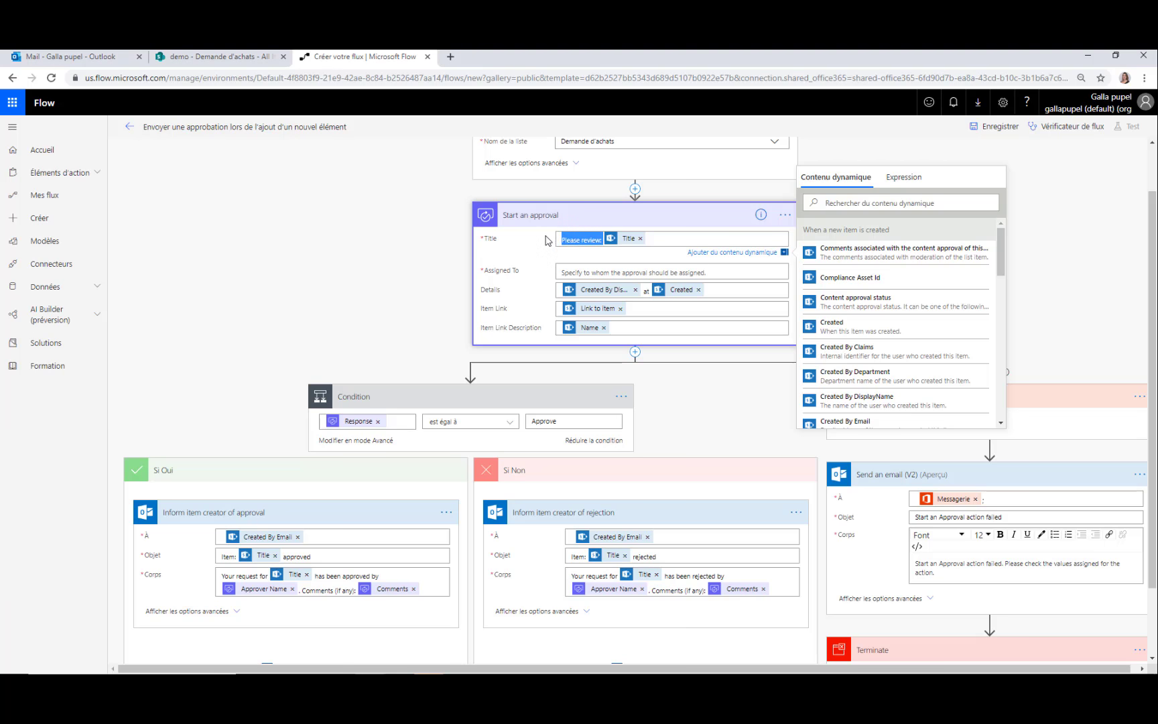
pyautogui.write('Pouvez vo')
pyautogui.write('us approuve')
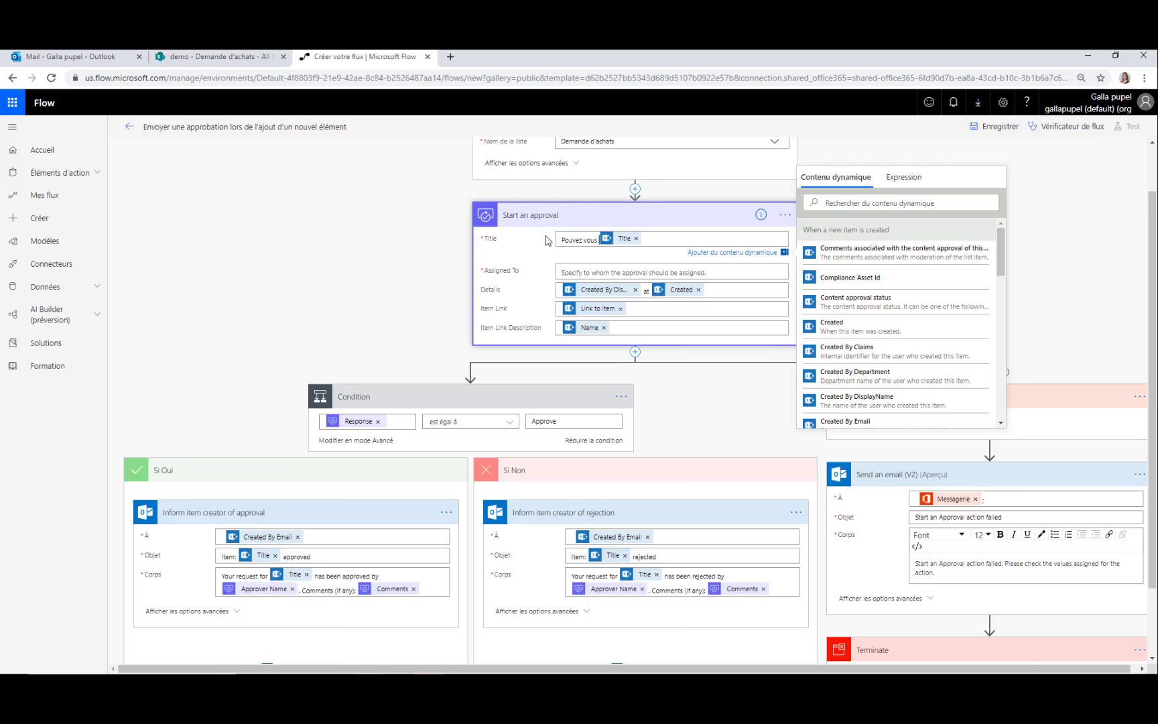
pyautogui.write('r')
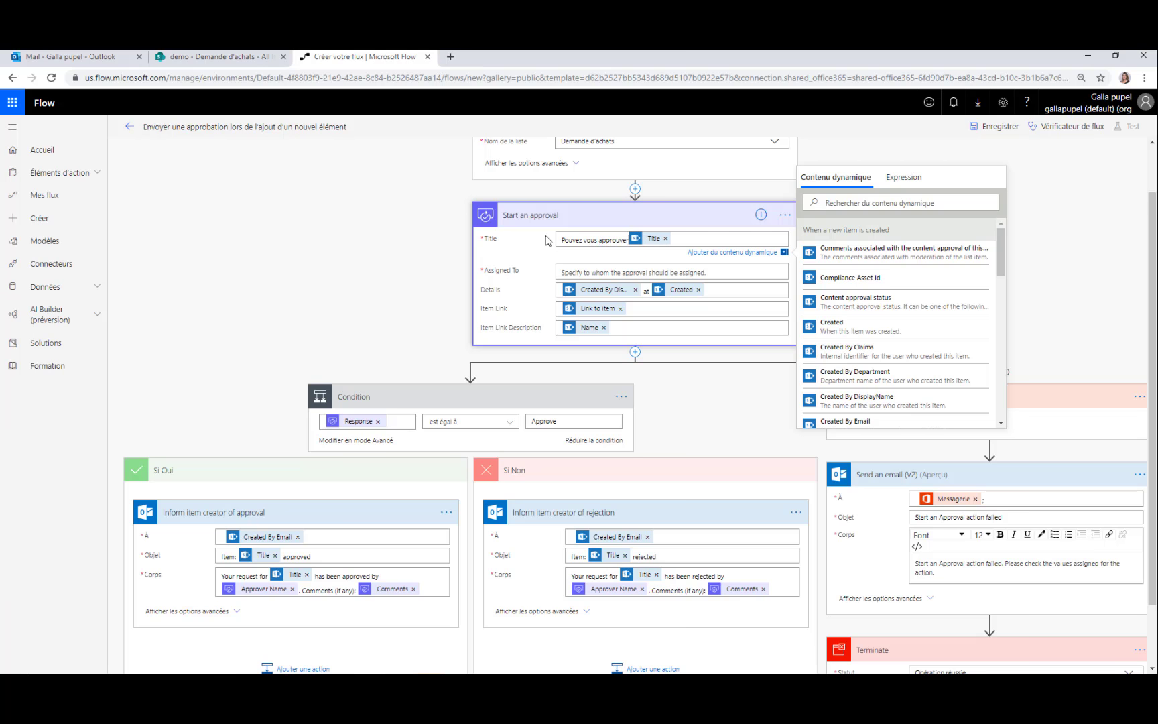
pyautogui.write(" l'ac")
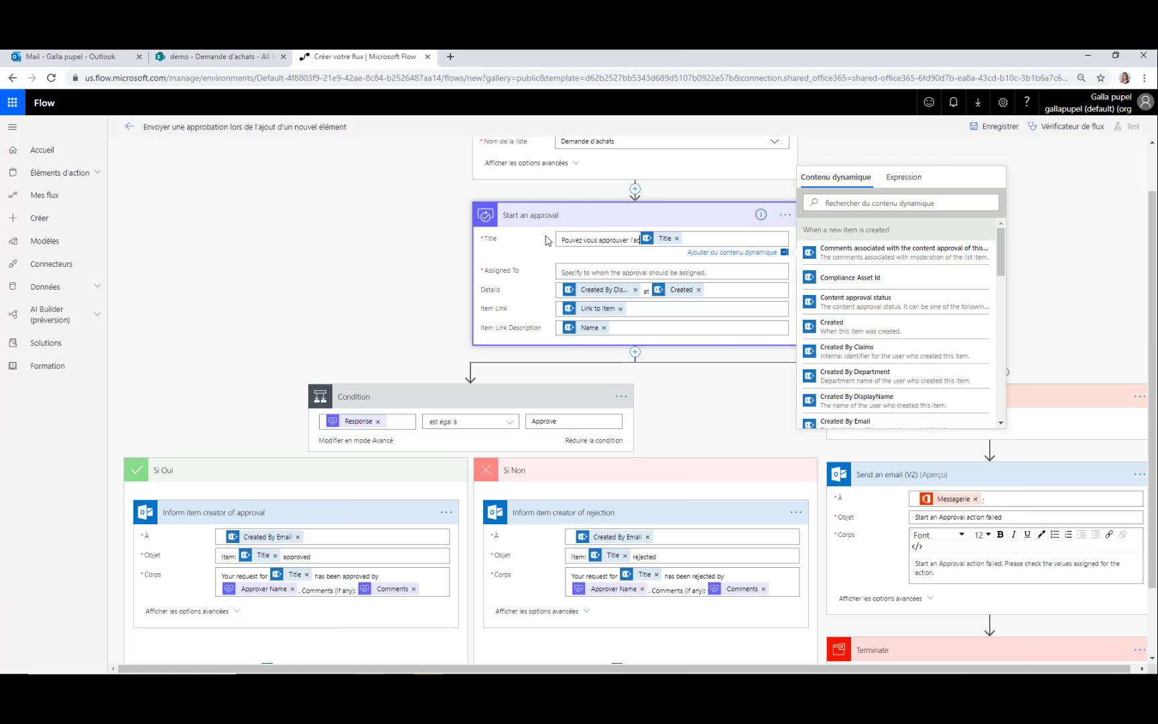
pyautogui.write('hat de :')
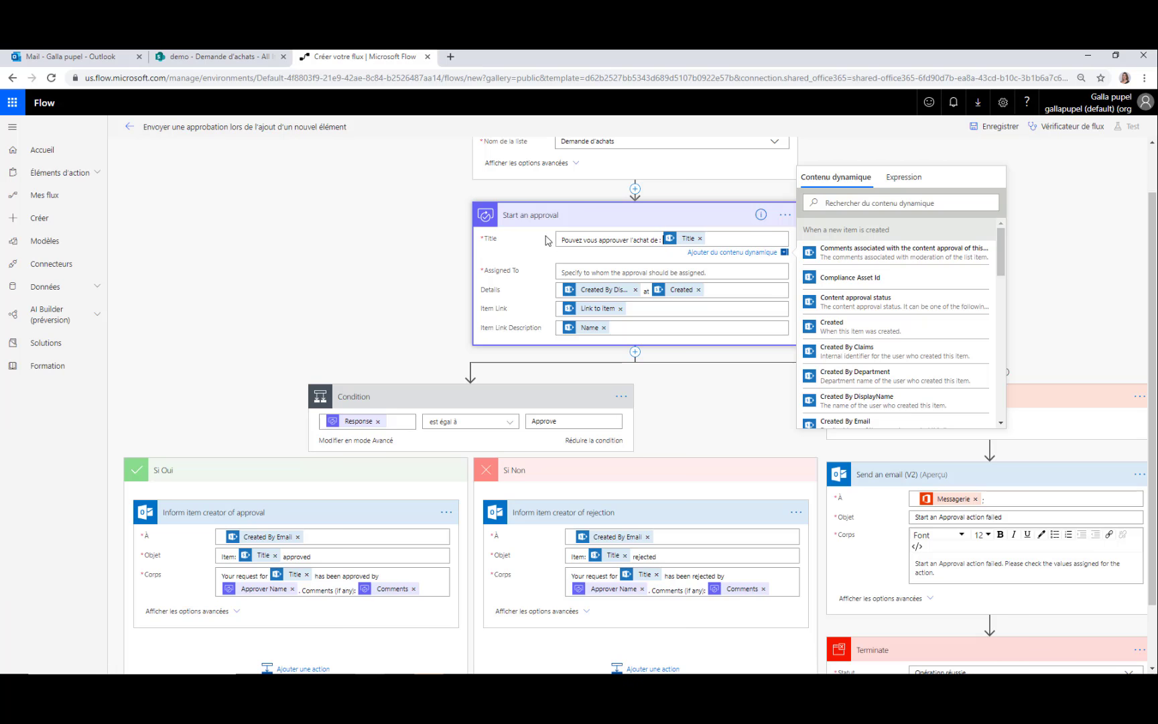
pyautogui.click(586, 271)
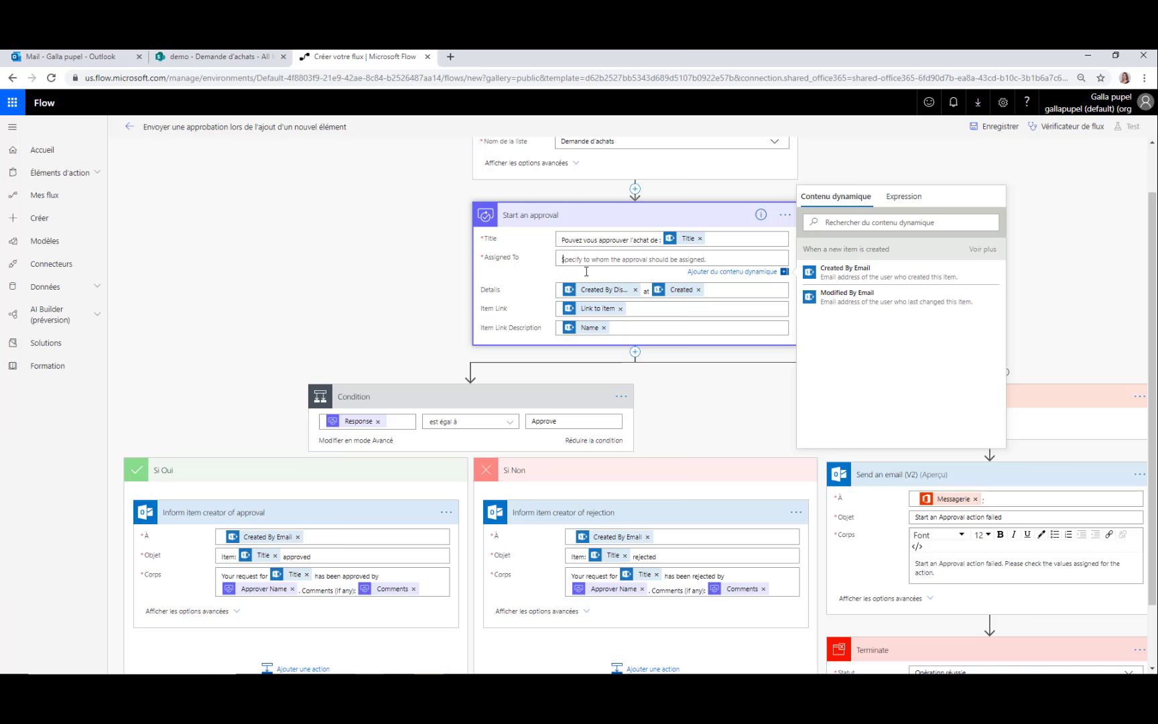
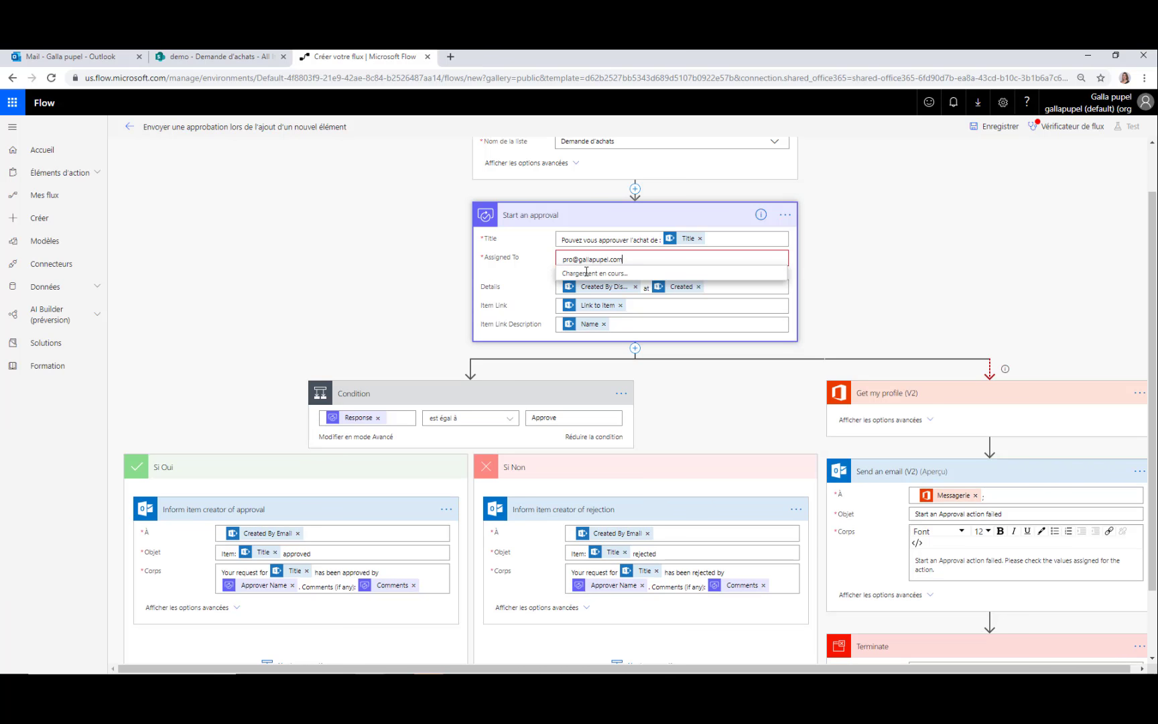
# Assign the approval to the user suggested from the approver's typed e-mail address
pyautogui.click(591, 278)
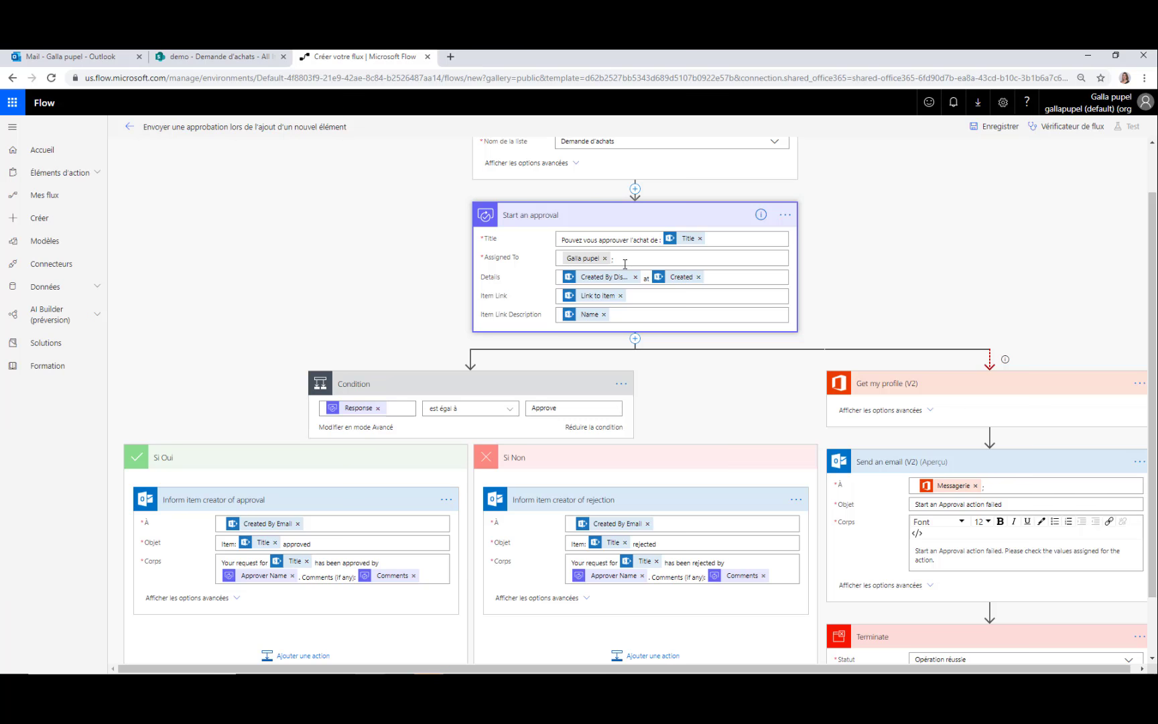
# Remove the Created date token and the word 'at' from the approval Details
pyautogui.click(719, 278)
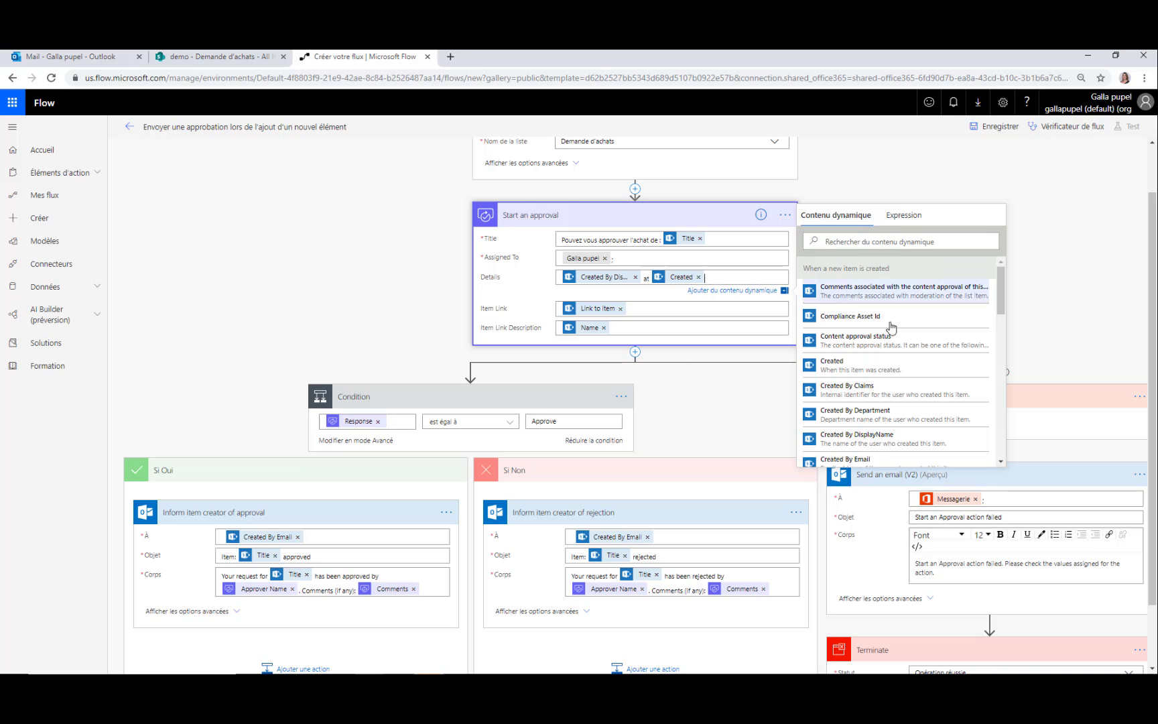
pyautogui.scroll(-3, 897, 347)
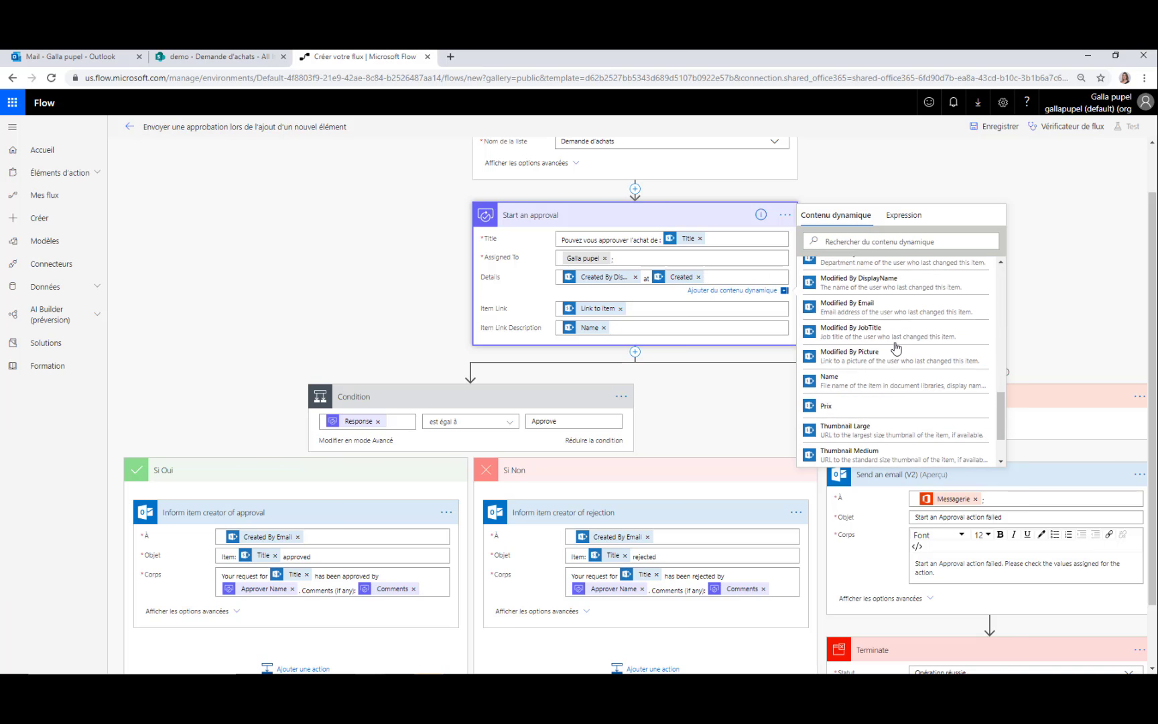
pyautogui.scroll(3, 896, 347)
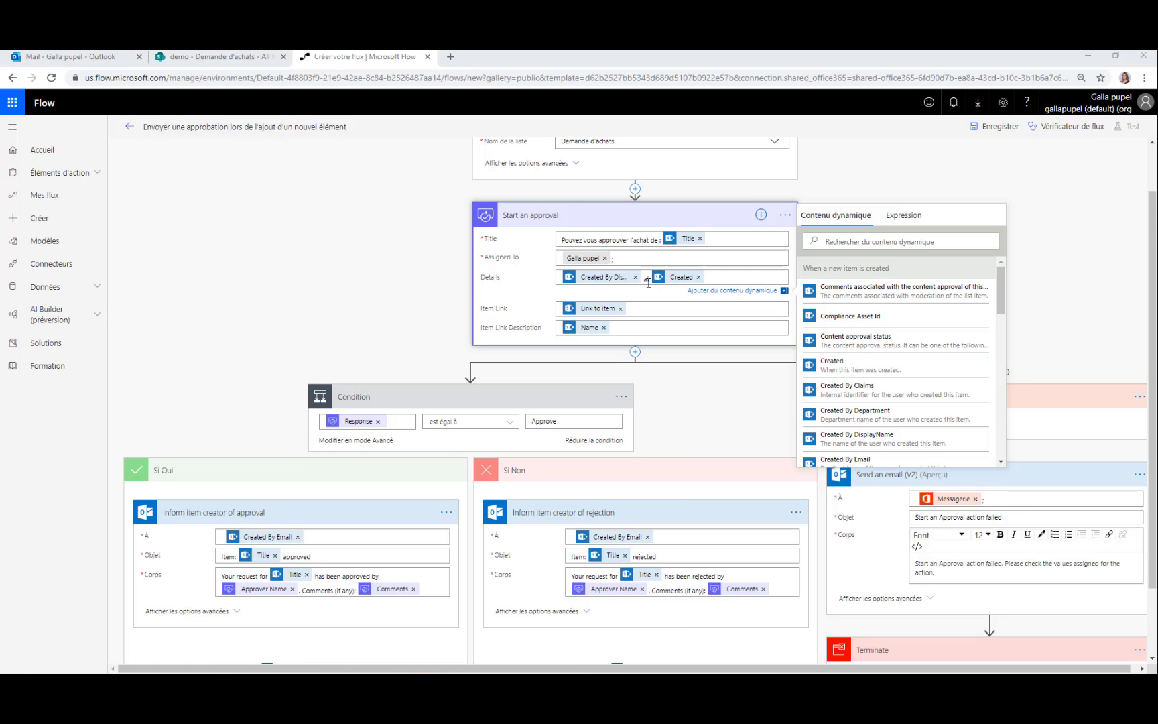
pyautogui.click(698, 278)
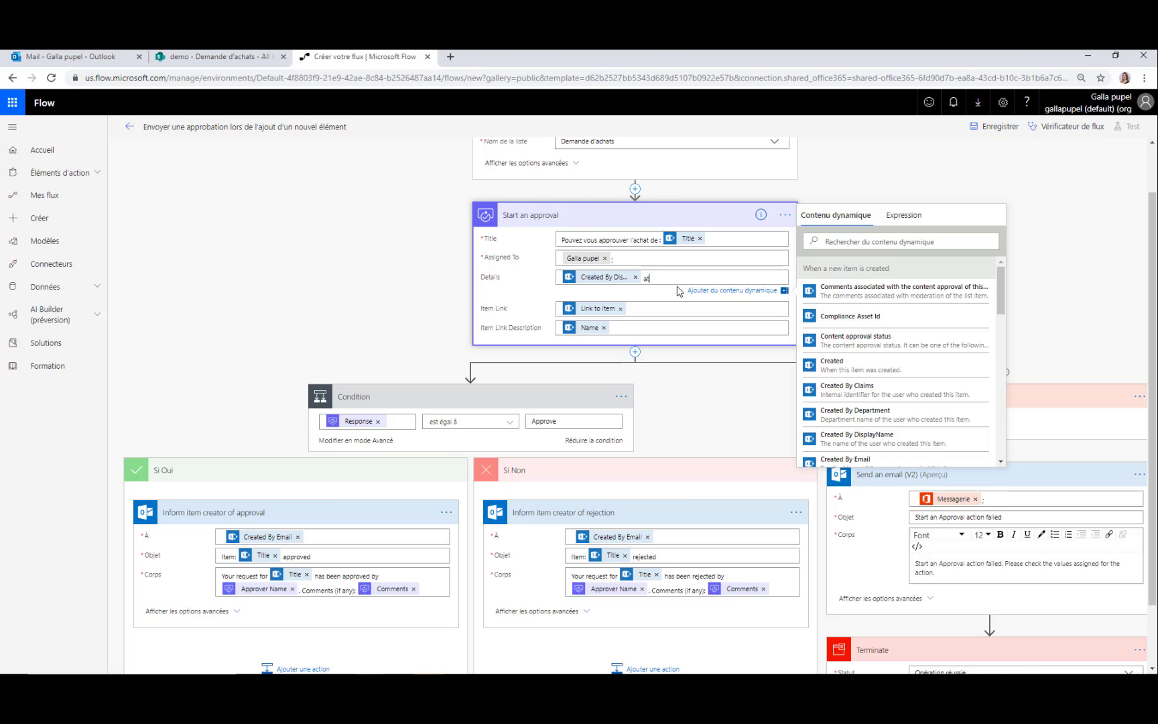
pyautogui.press('BackSpace')
pyautogui.press('BackSpace')
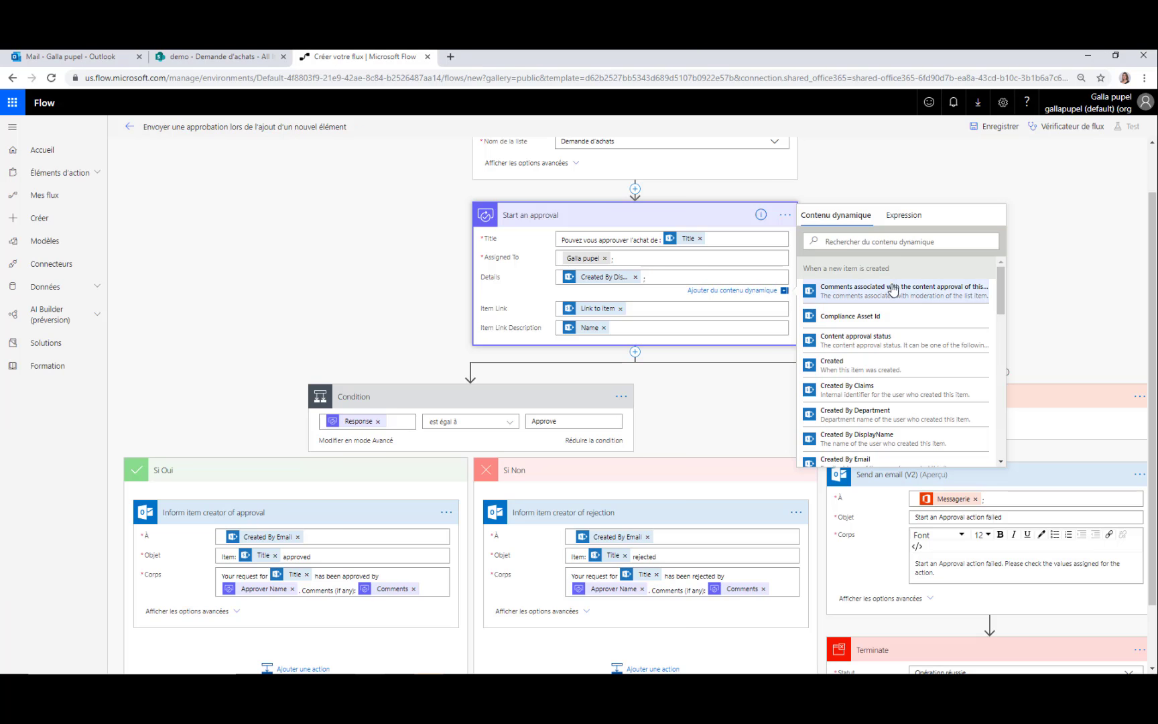
# Insert the item's Prix dynamic value into the approval Details
pyautogui.click(892, 242)
pyautogui.write('pr')
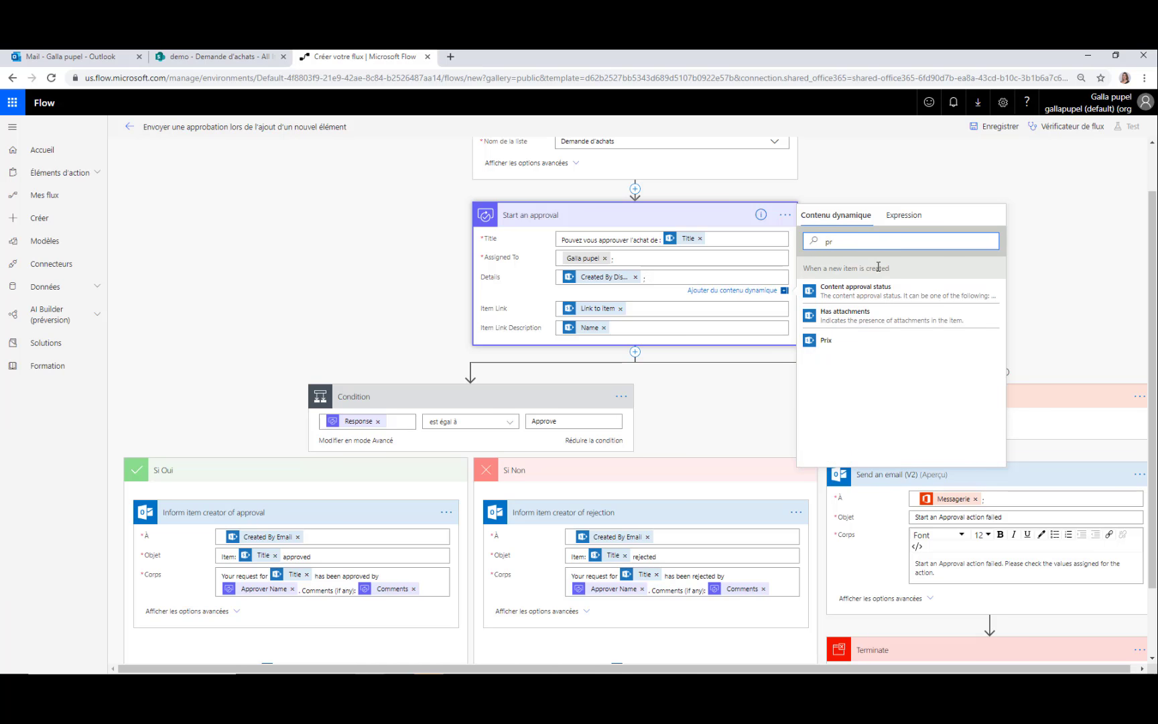
pyautogui.click(850, 347)
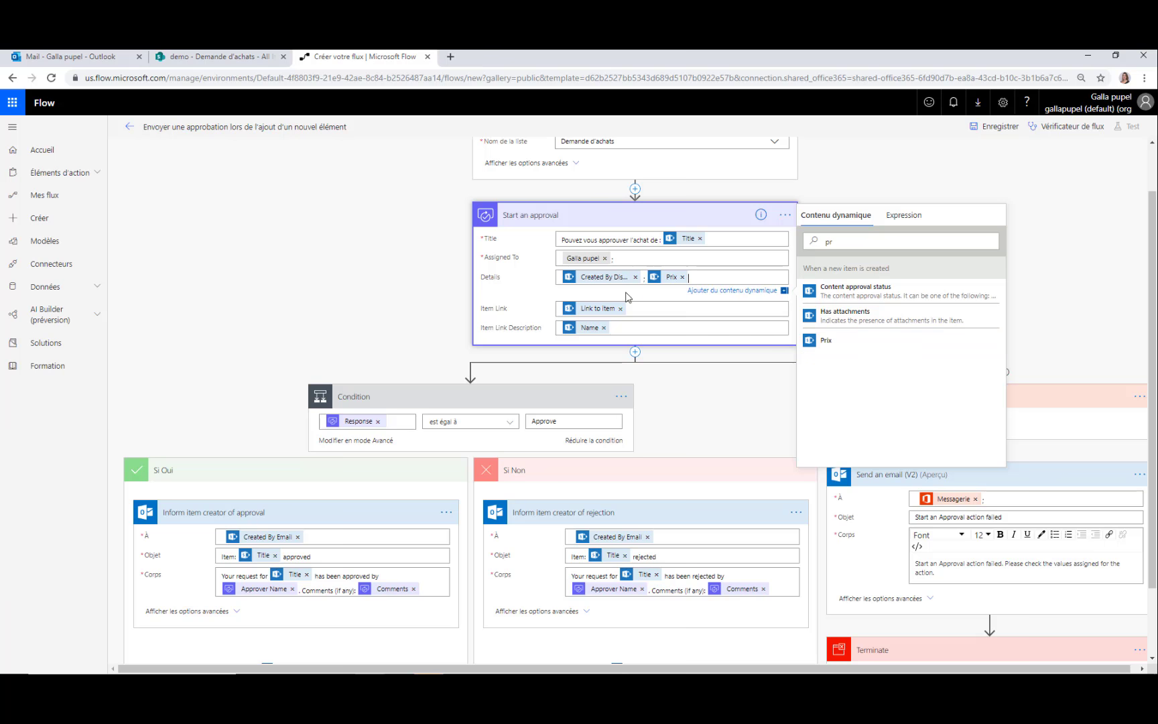
pyautogui.click(716, 382)
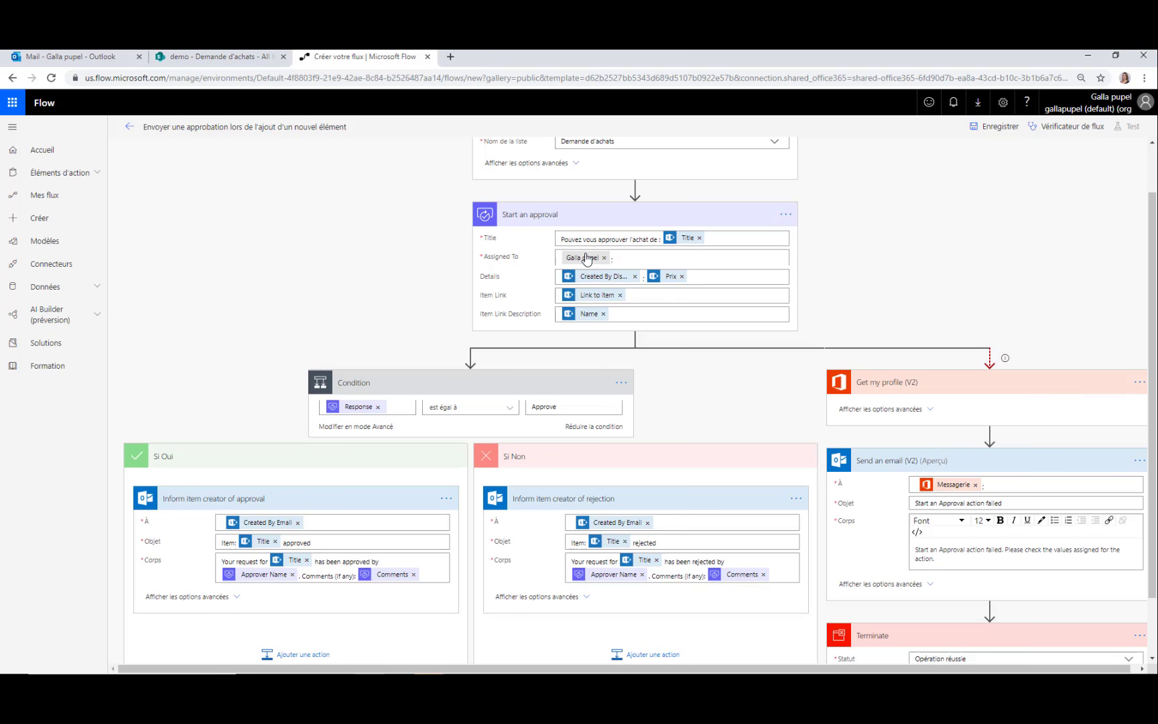
pyautogui.scroll(-2, 577, 302)
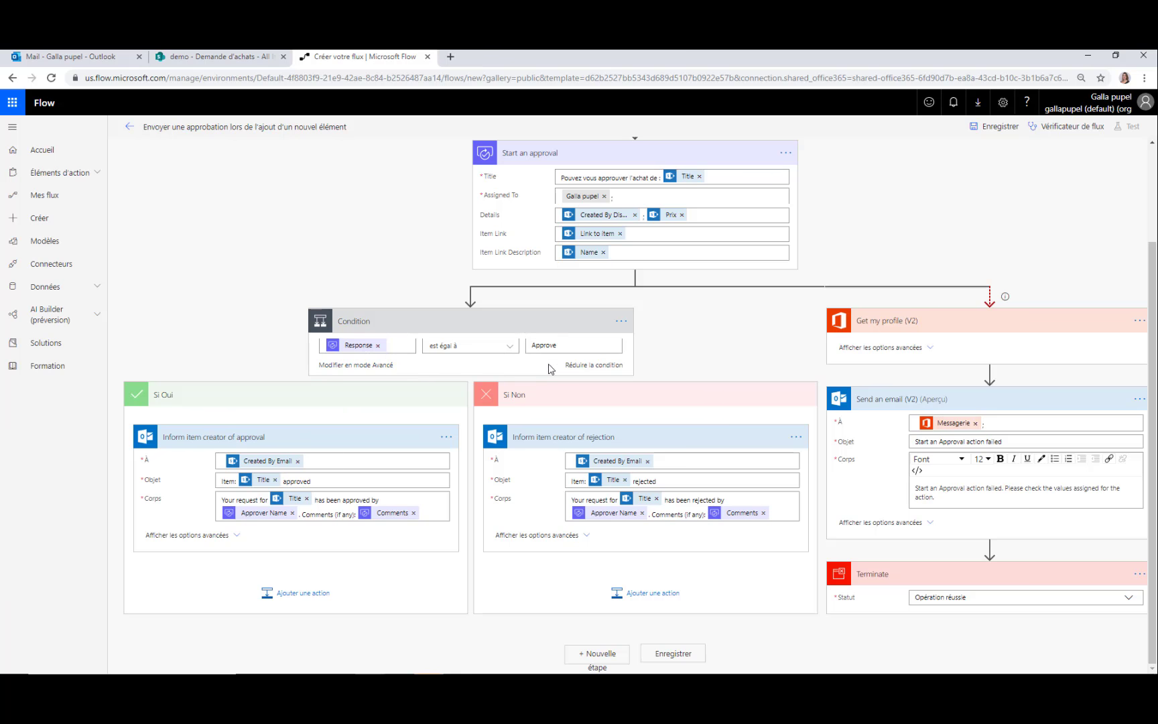
pyautogui.scroll(-1, 536, 372)
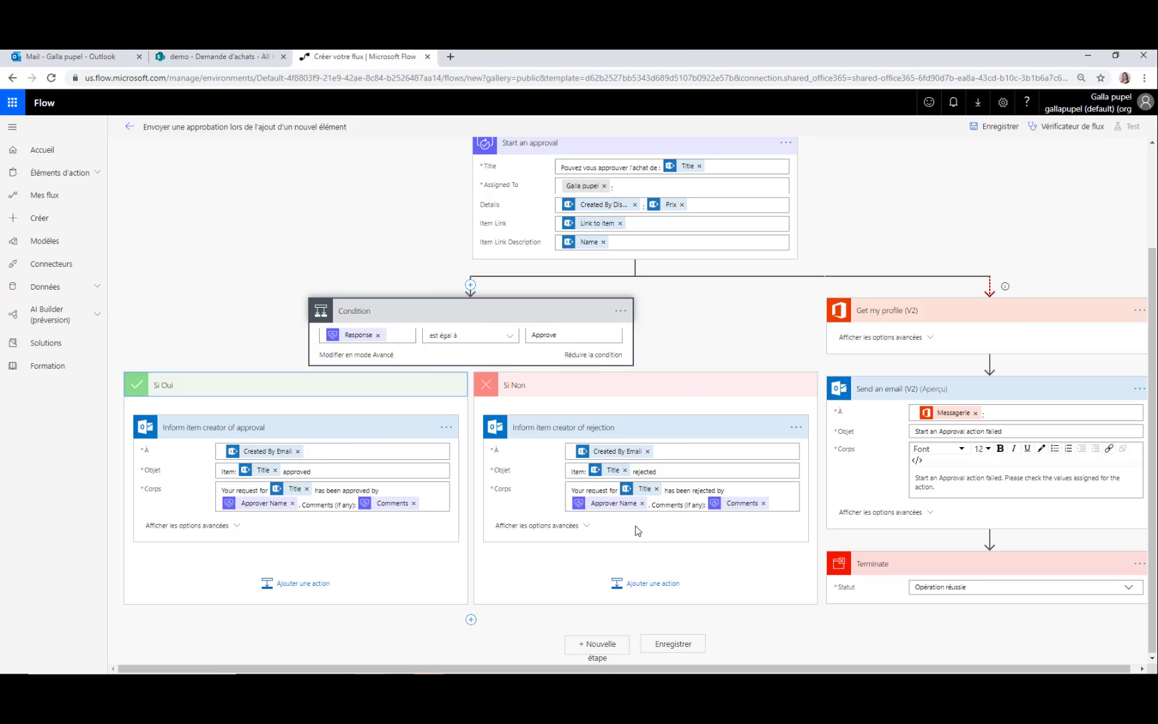
pyautogui.scroll(2, 637, 531)
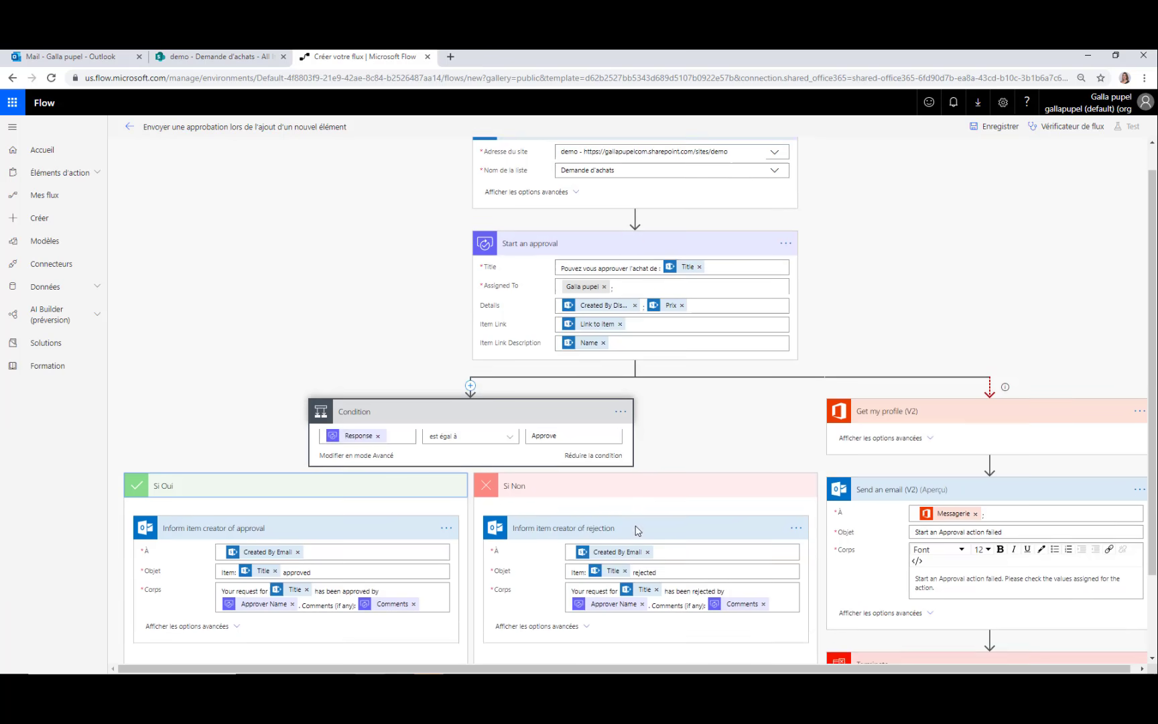
# Save the approval flow, exit the editor, and return to the Demande d'achats list
pyautogui.click(997, 126)
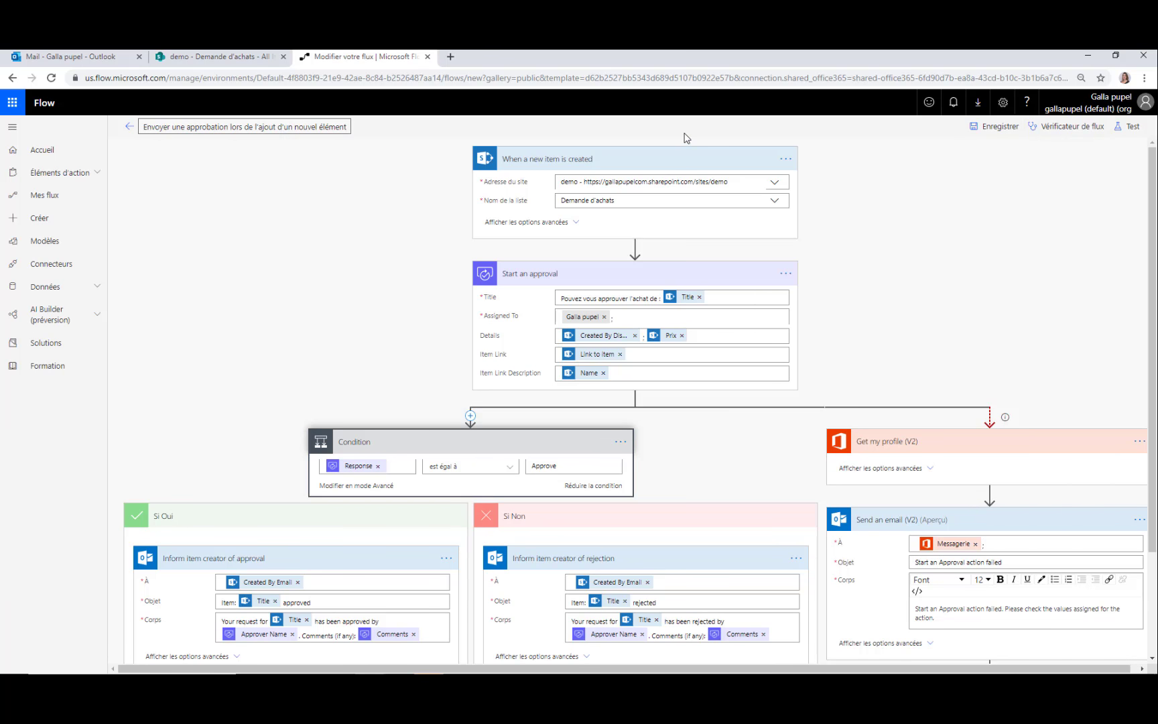
pyautogui.click(129, 127)
pyautogui.click(640, 173)
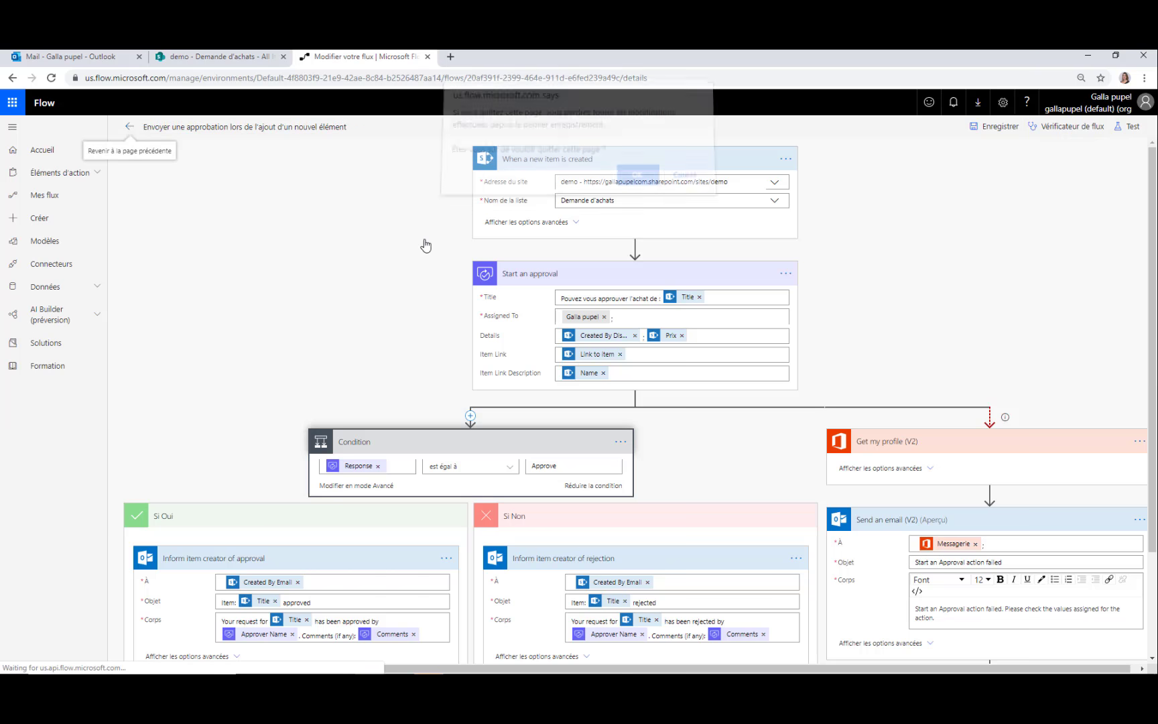
pyautogui.click(224, 59)
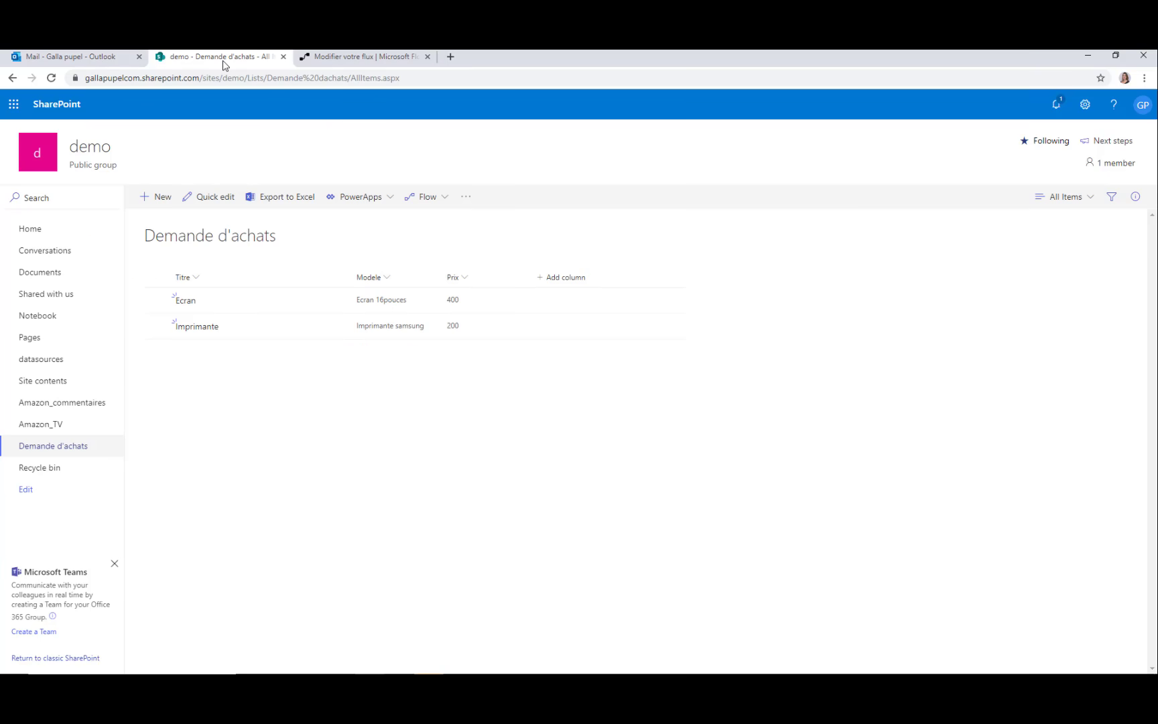
# Add a new Demande d'achats item titled Souris, model Logitech, price 10
pyautogui.click(163, 199)
pyautogui.click(834, 218)
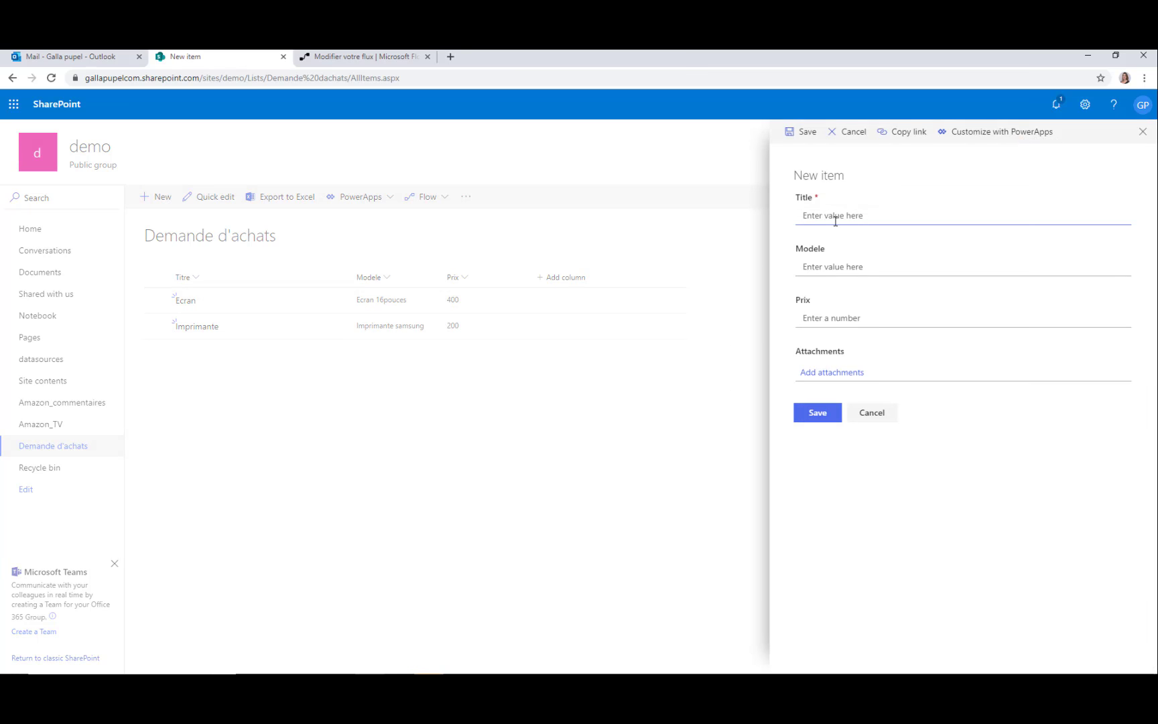
pyautogui.write('Souris')
pyautogui.click(837, 269)
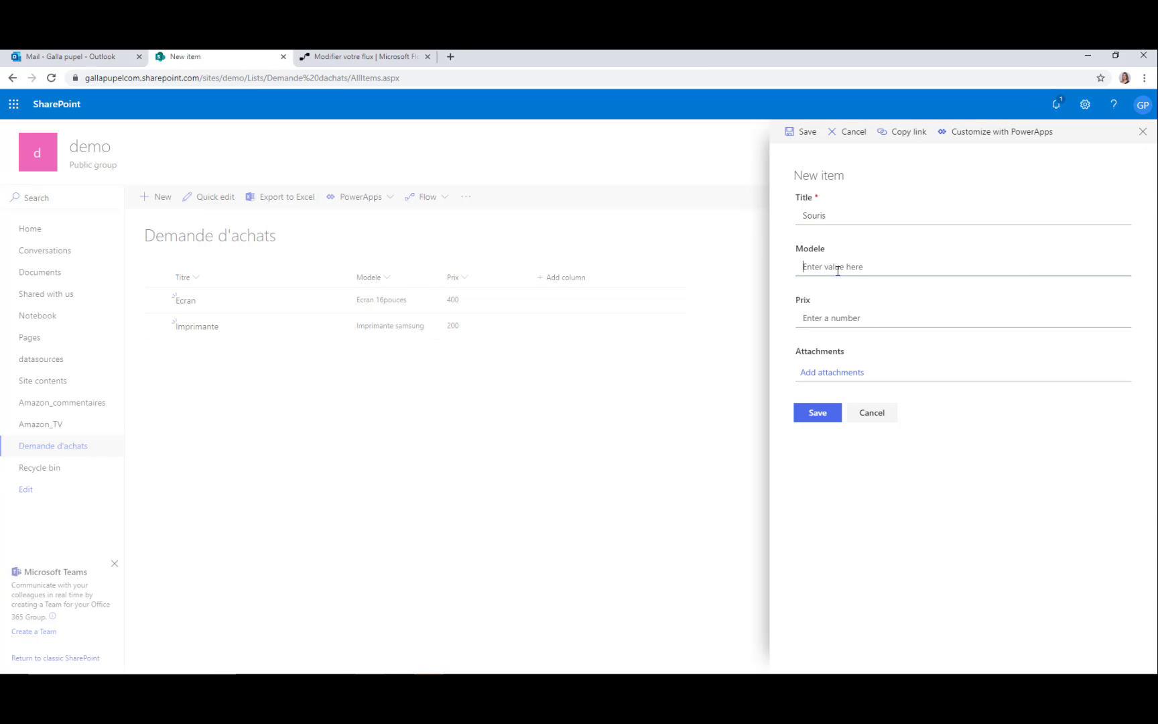
pyautogui.write('Logitech')
pyautogui.press('Tab')
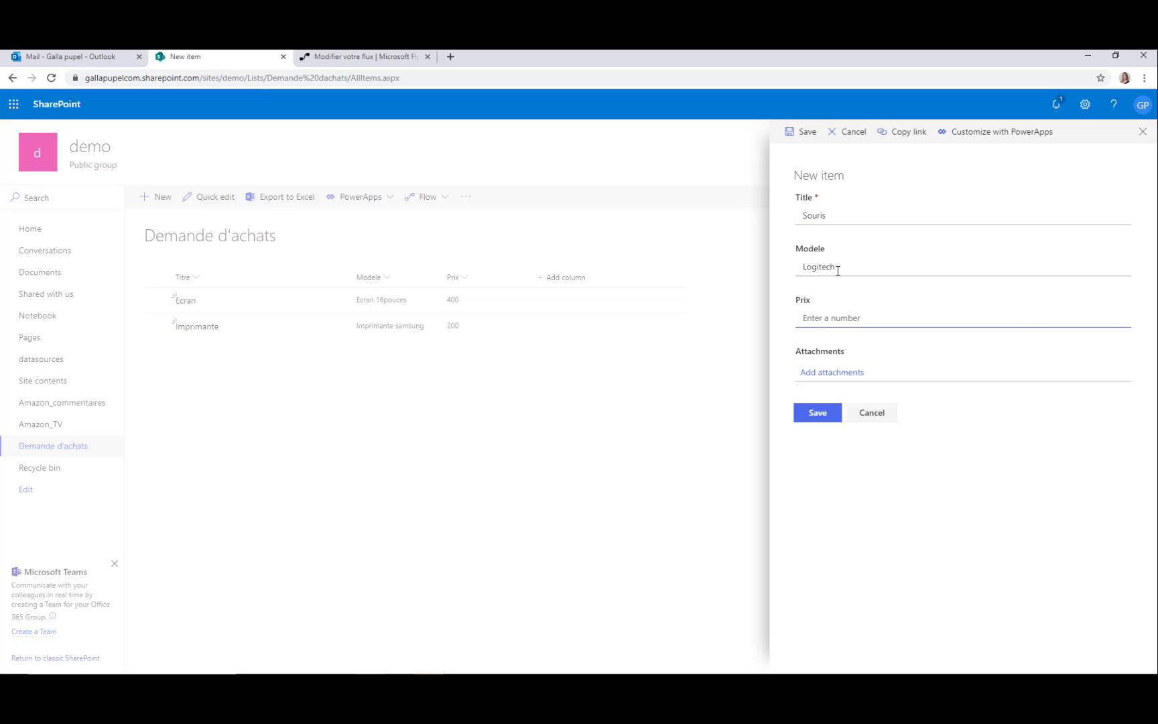
pyautogui.write('10')
pyautogui.click(820, 416)
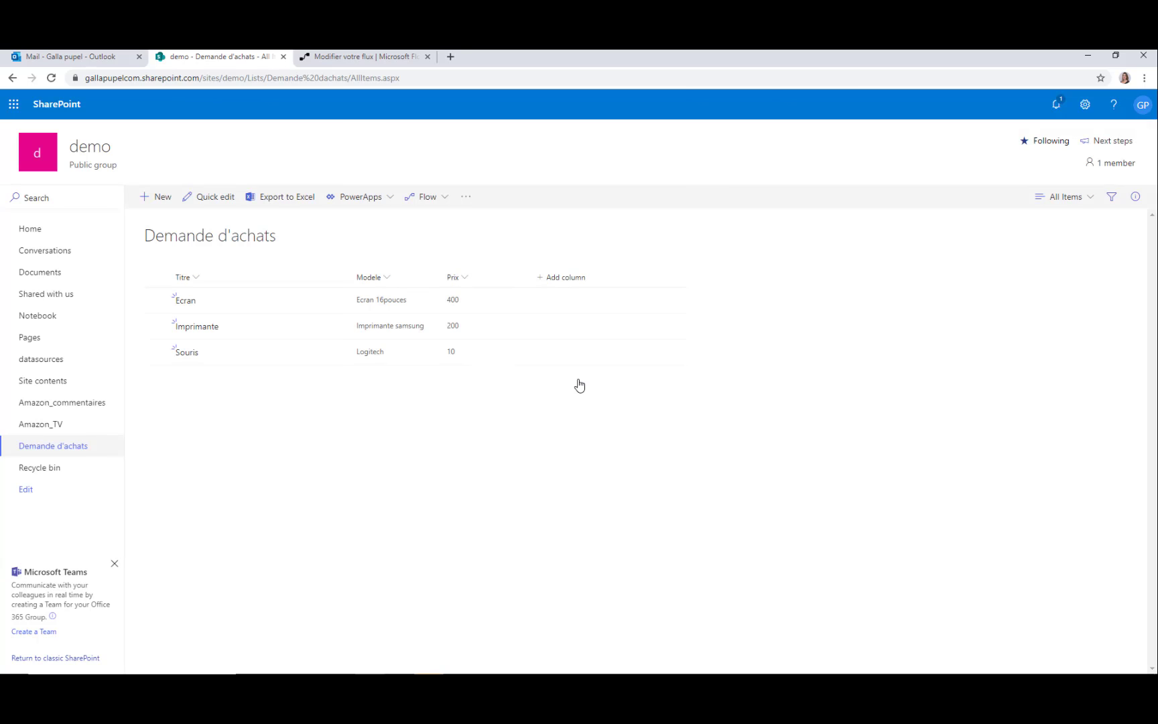
pyautogui.click(327, 58)
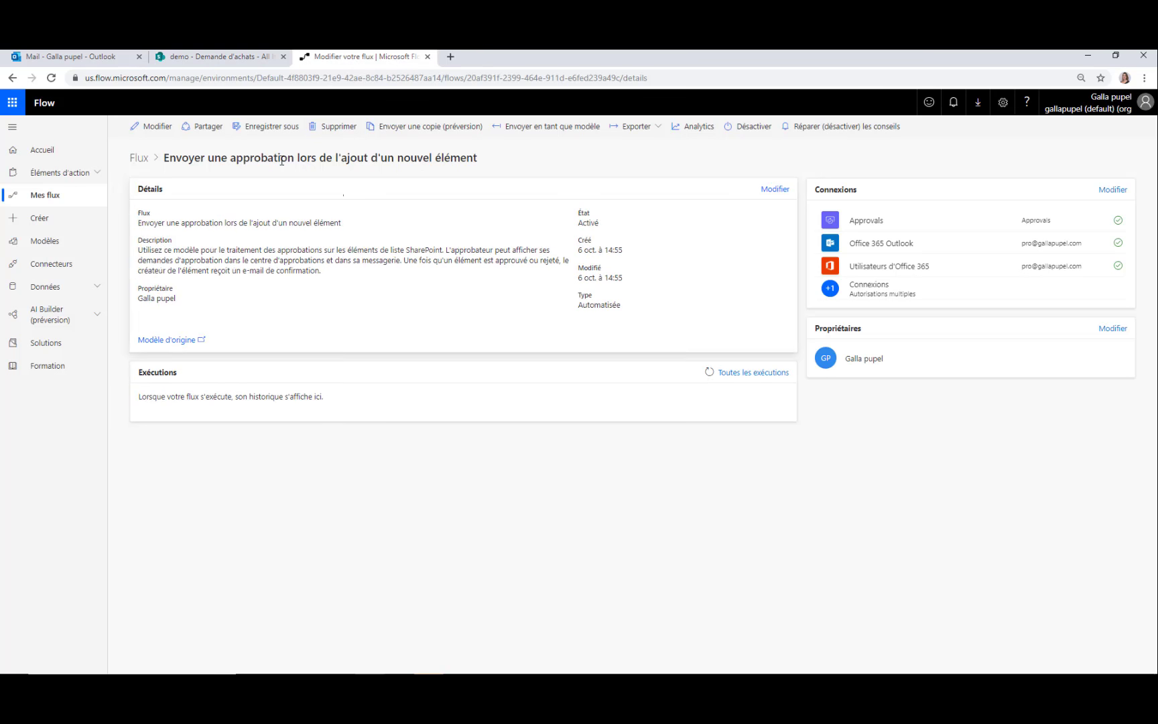
# Open the approval flow's latest run and inspect its pending Start an approval step
pyautogui.click(69, 197)
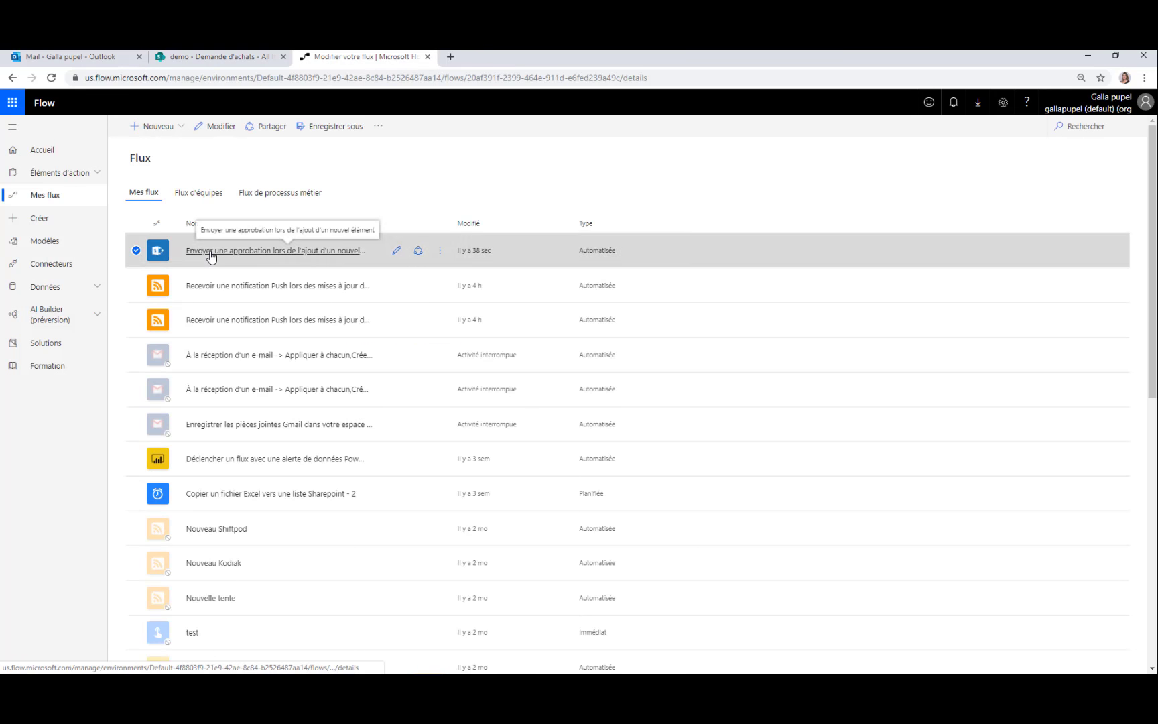
pyautogui.click(211, 252)
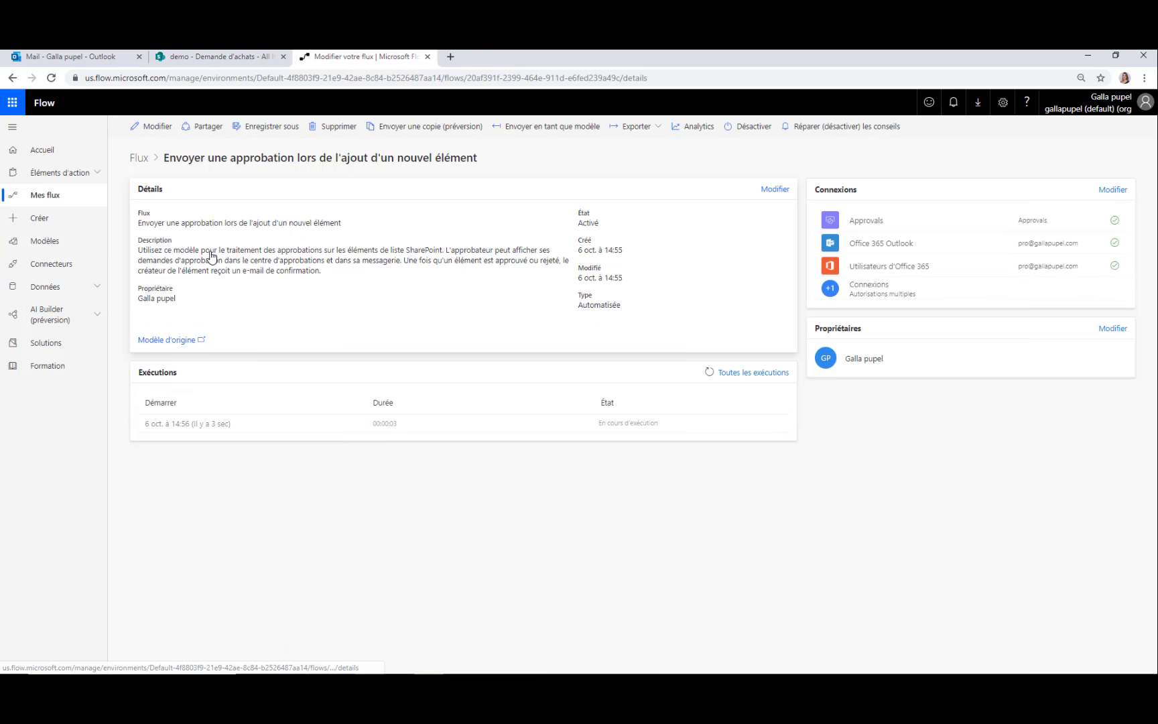
pyautogui.click(196, 431)
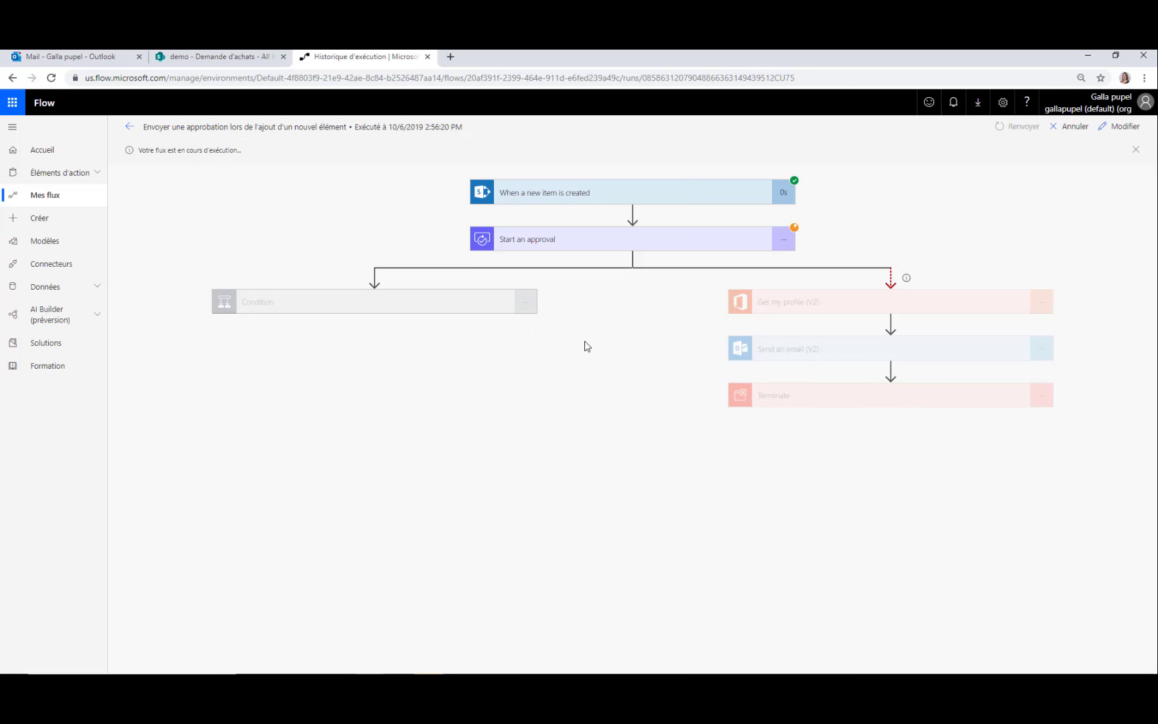
pyautogui.click(644, 241)
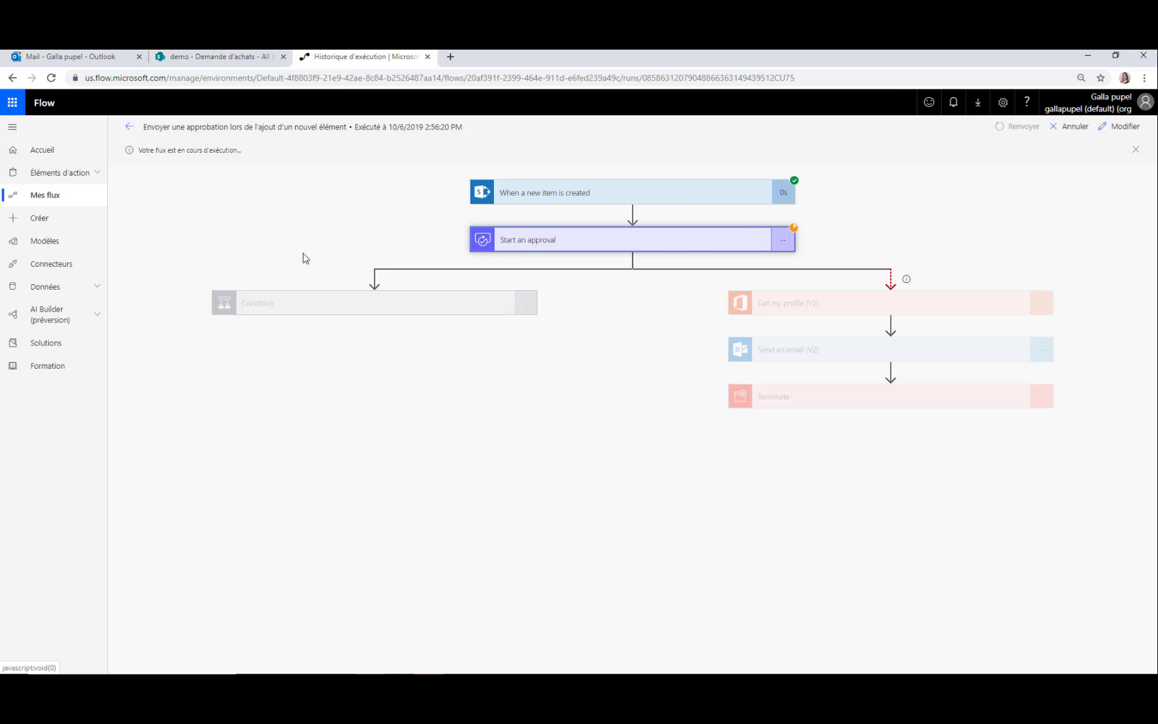
pyautogui.click(78, 173)
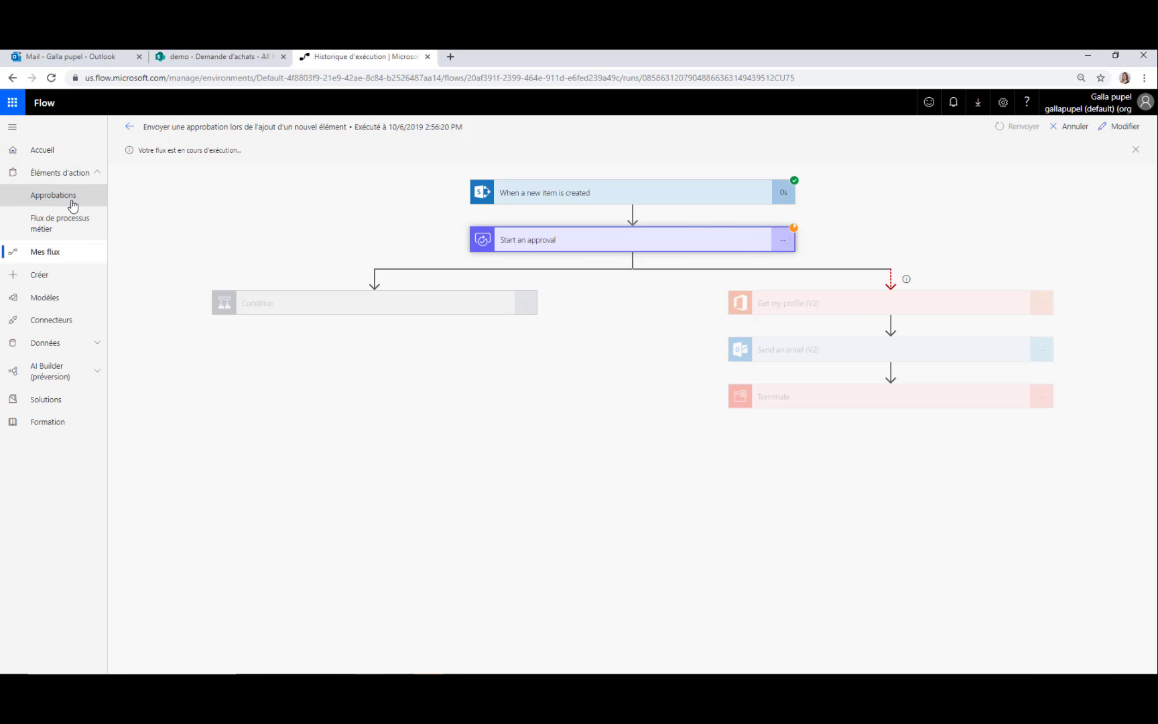
# Check received approvals, then open the 'Pouvez vous approuver l'achat de : Souris' email in Outlook
pyautogui.click(73, 193)
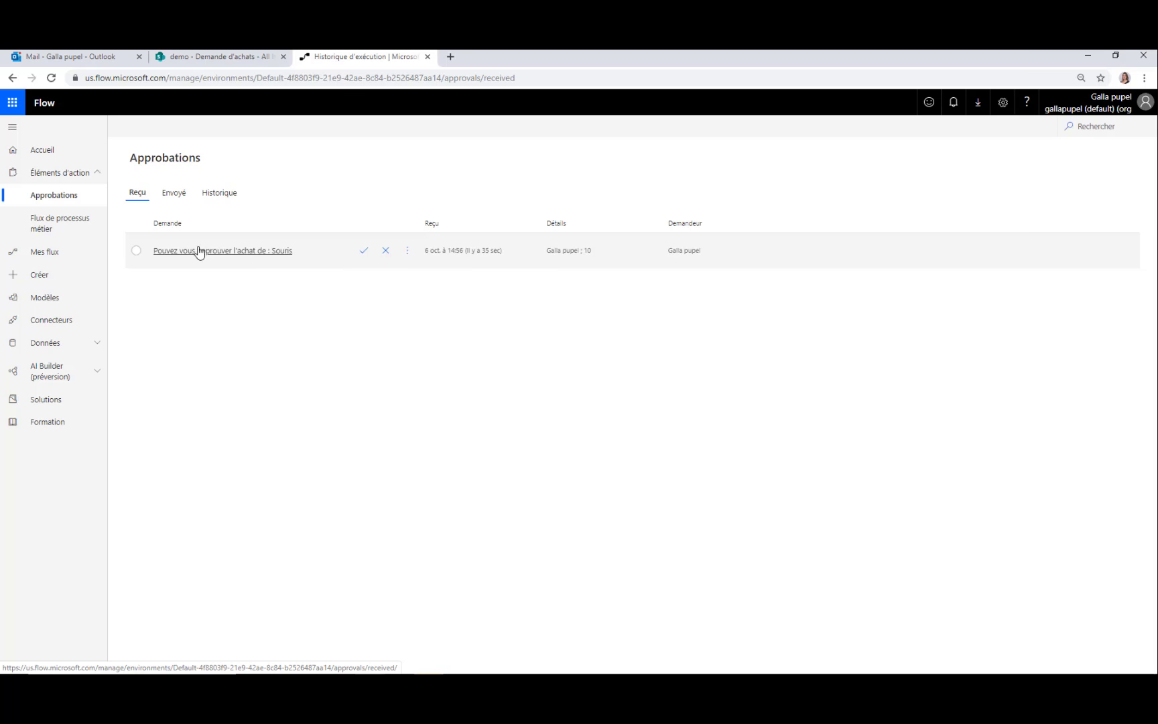
pyautogui.click(84, 60)
pyautogui.click(228, 196)
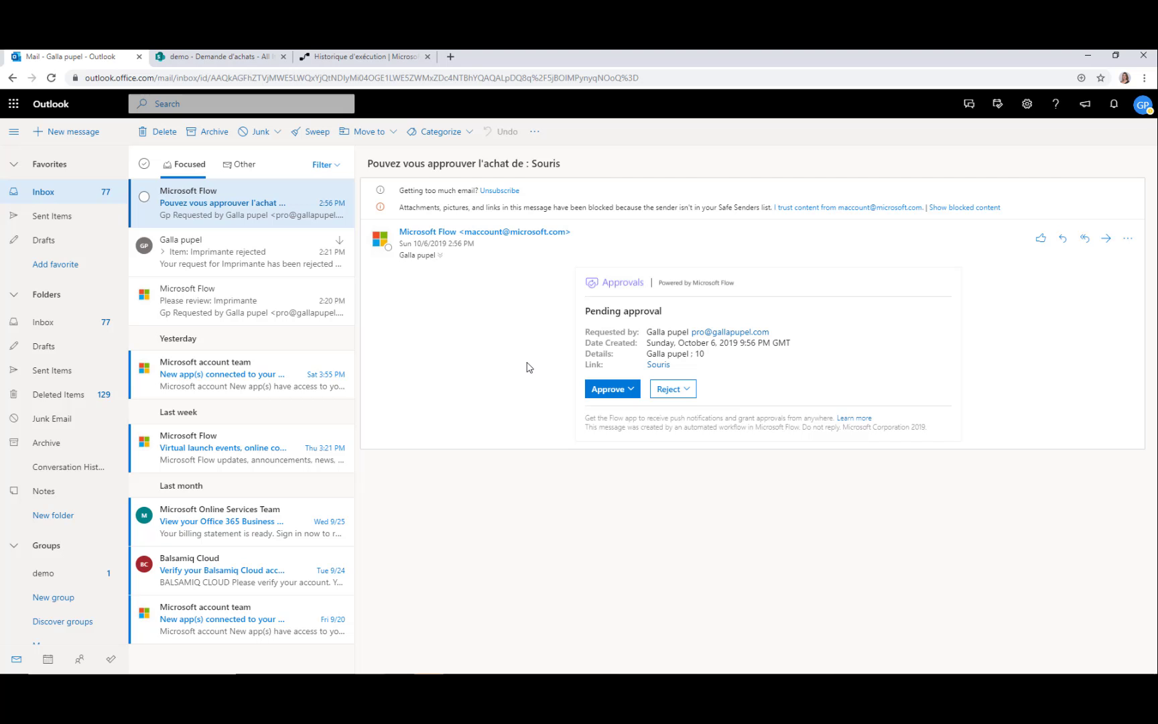
# Approve the Souris purchase request with the reason 'Ok pour moi'
pyautogui.click(625, 397)
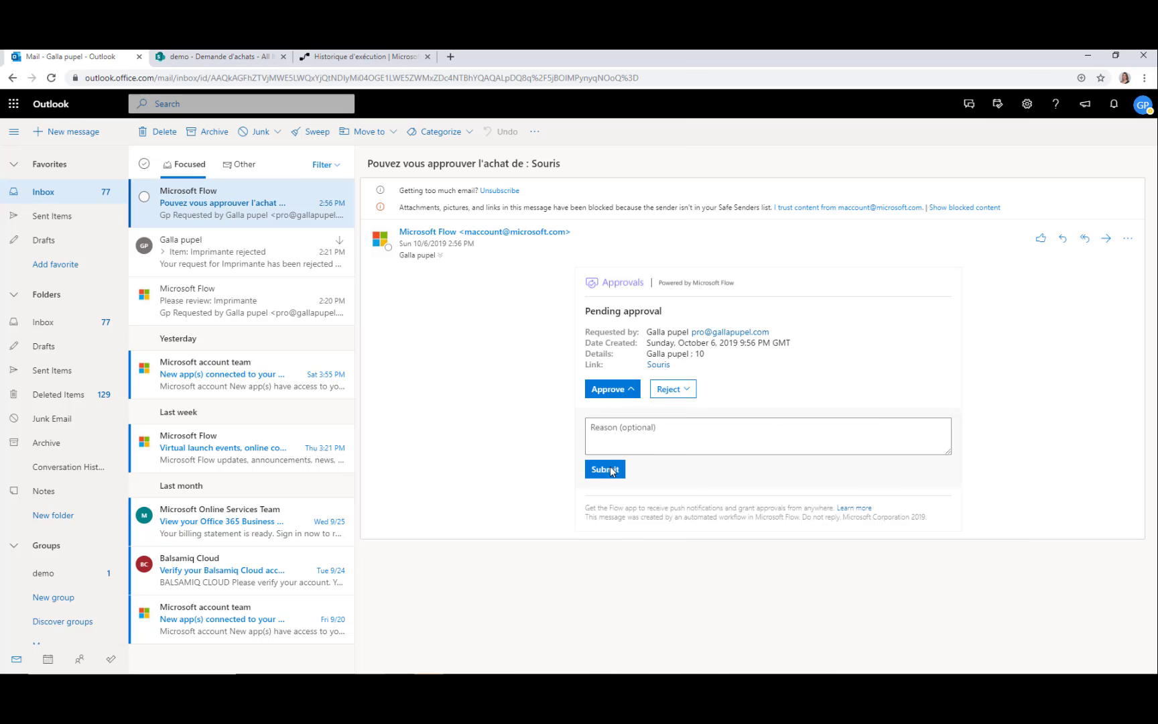
pyautogui.click(610, 435)
pyautogui.write('O')
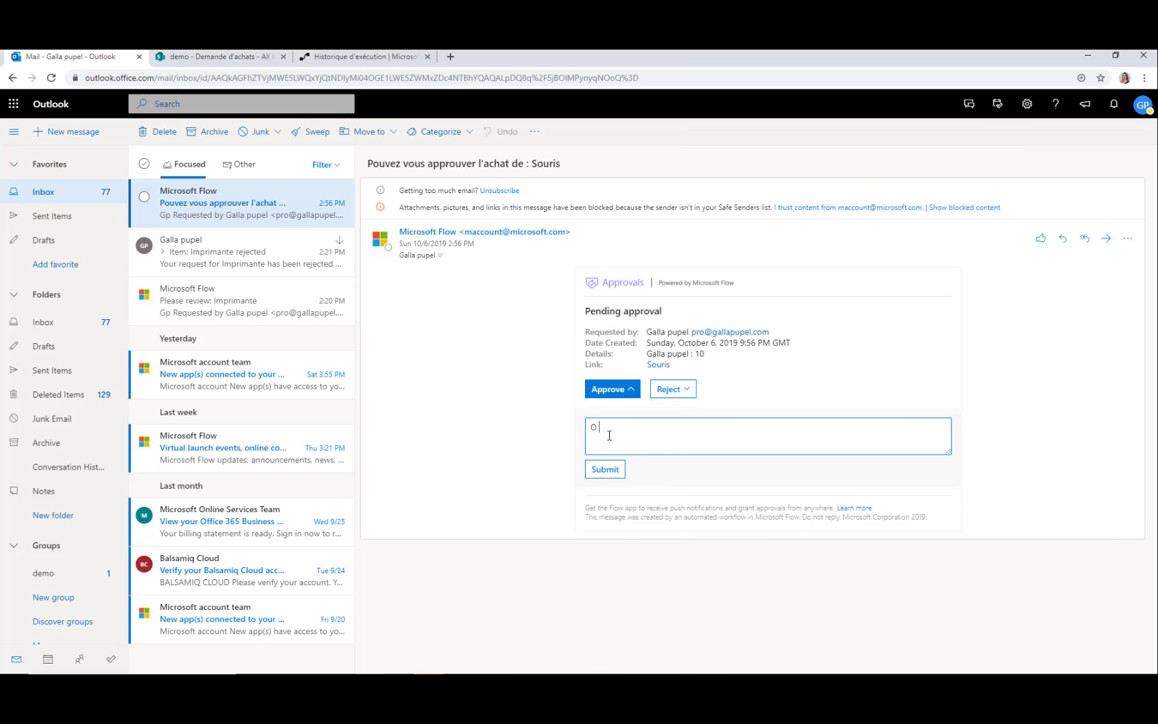
pyautogui.write(' pouk pour moi')
pyautogui.click(607, 472)
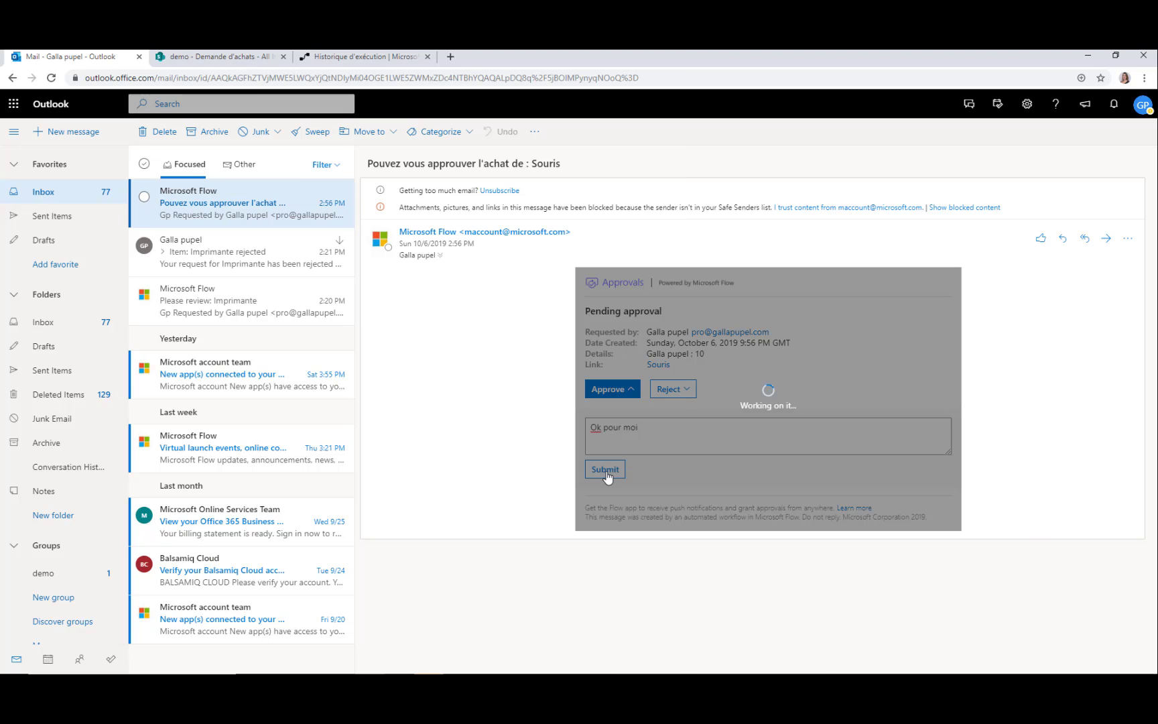
pyautogui.click(320, 59)
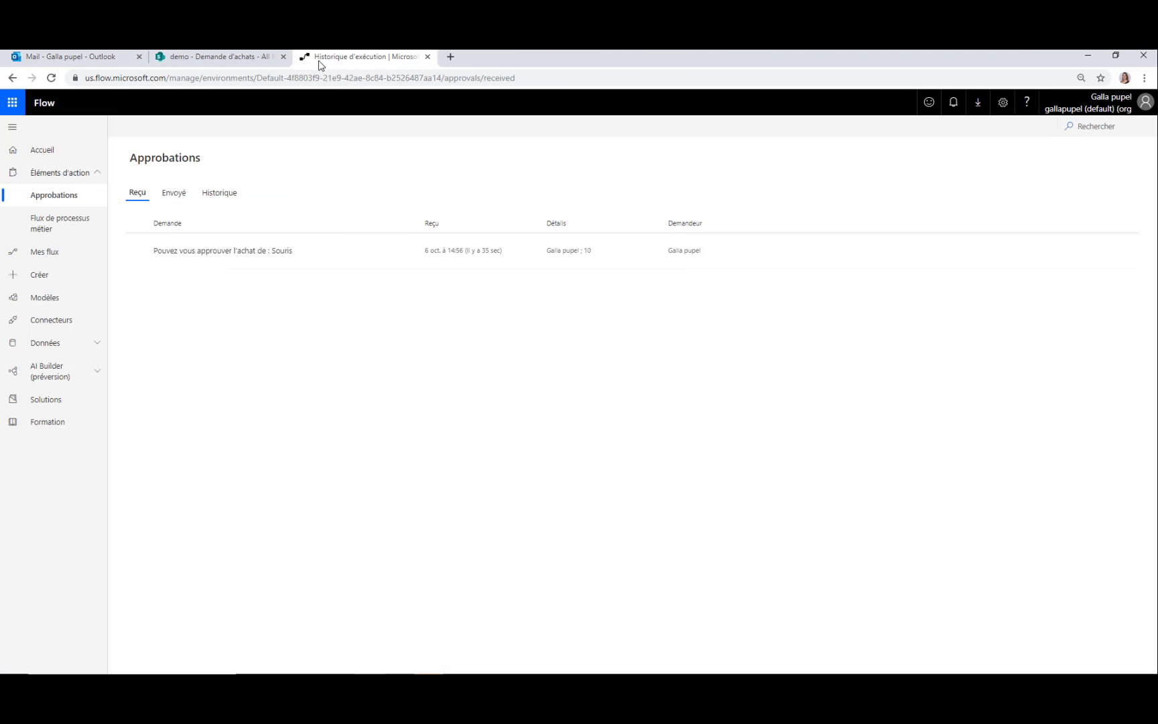
# Open the Souris approval in Flow, dismiss the inactive-approval error, and browse the Envoyé/Reçu lists
pyautogui.click(238, 258)
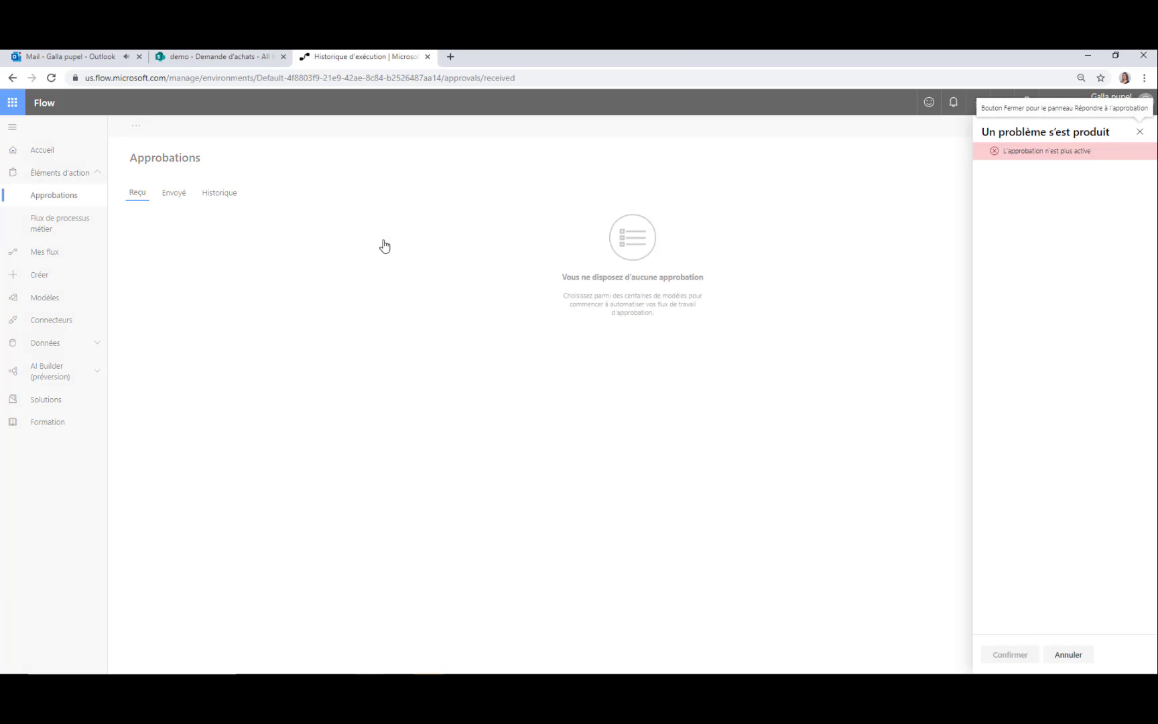
pyautogui.click(136, 195)
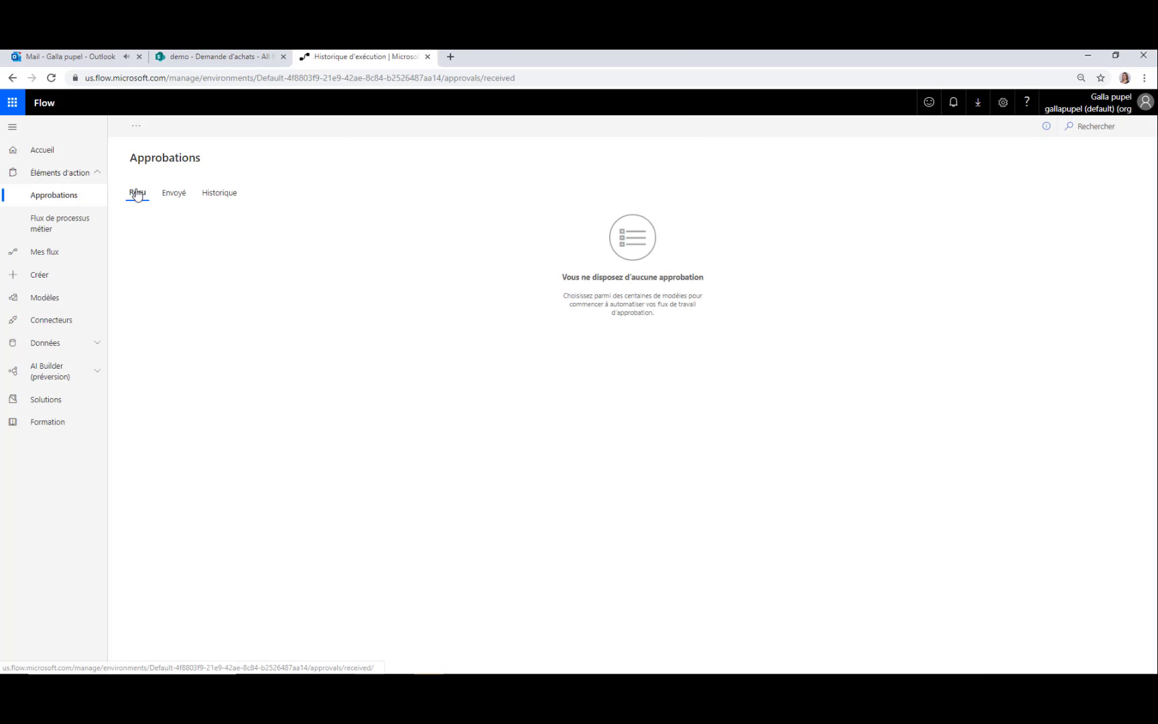
pyautogui.click(173, 191)
pyautogui.click(133, 201)
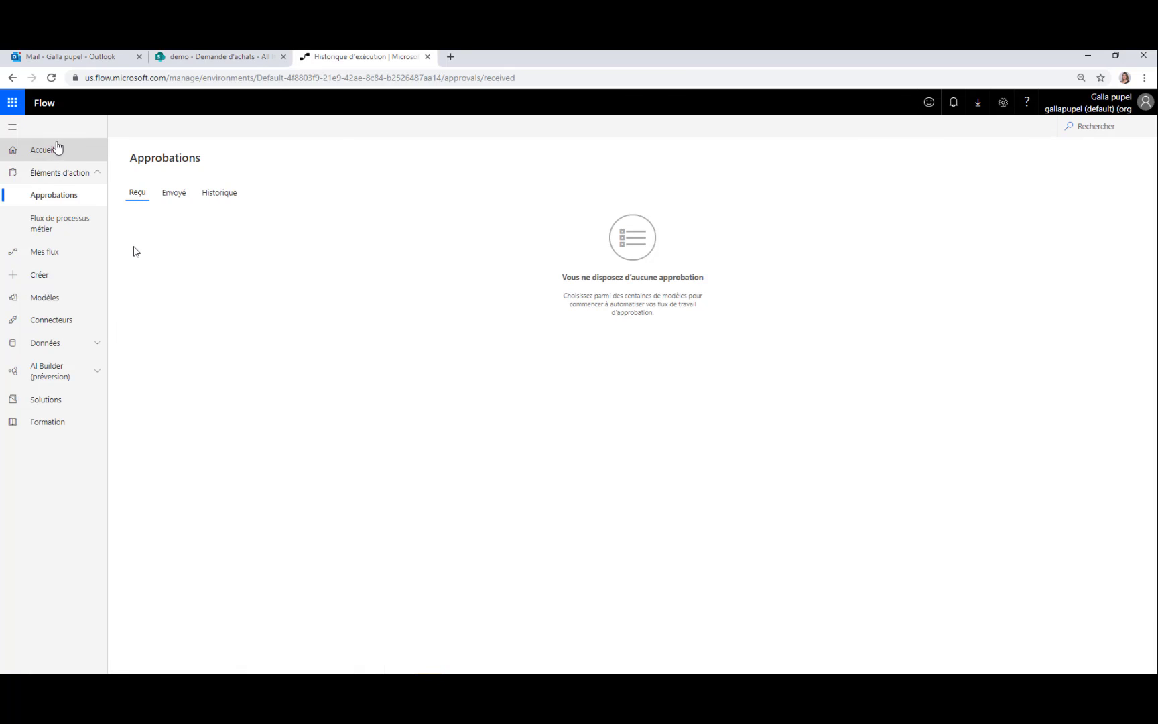
# Go to Mes flux and open the approval flow's details page
pyautogui.moveTo(57, 148); pyautogui.dragTo(62, 223)
pyautogui.click(63, 223)
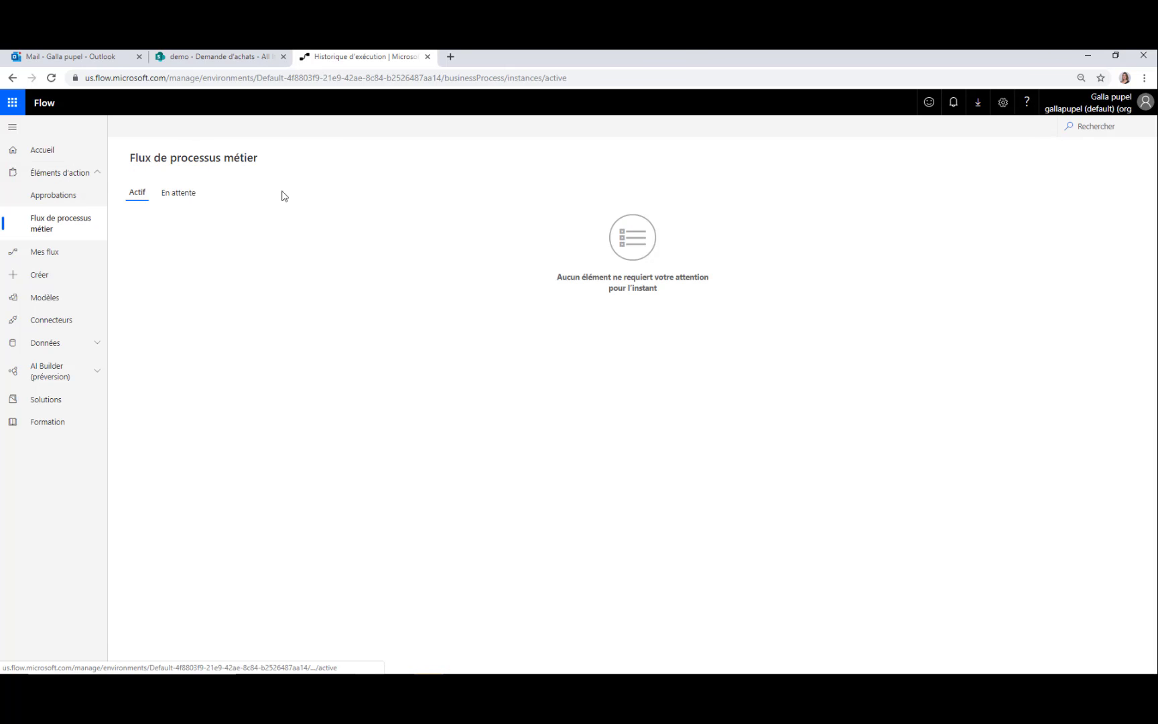
pyautogui.click(59, 252)
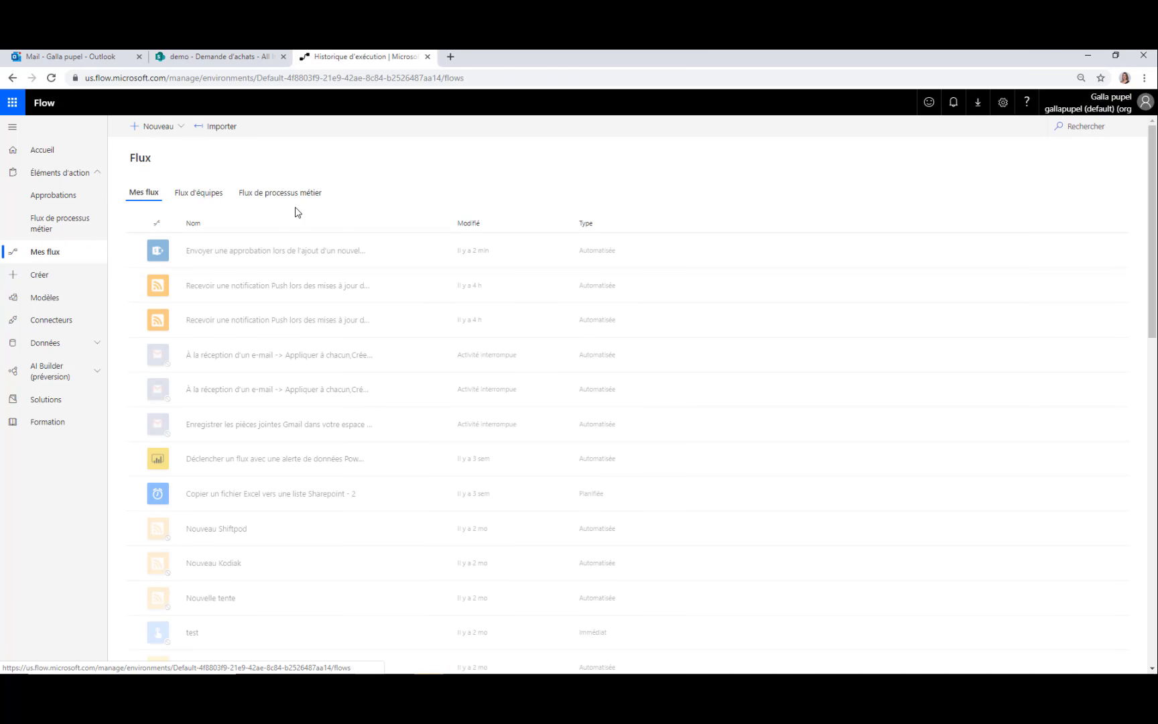
pyautogui.click(277, 257)
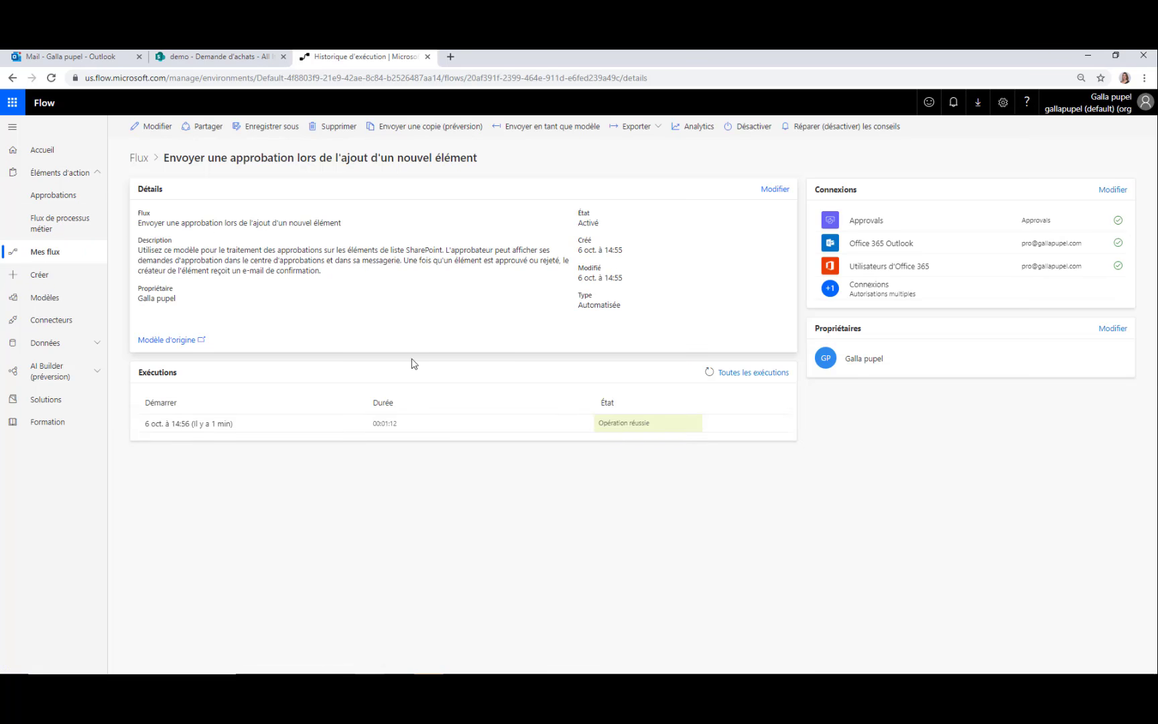
# Open the successful run's history and expand the Condition and 'Inform item creator of approval' results
pyautogui.click(200, 429)
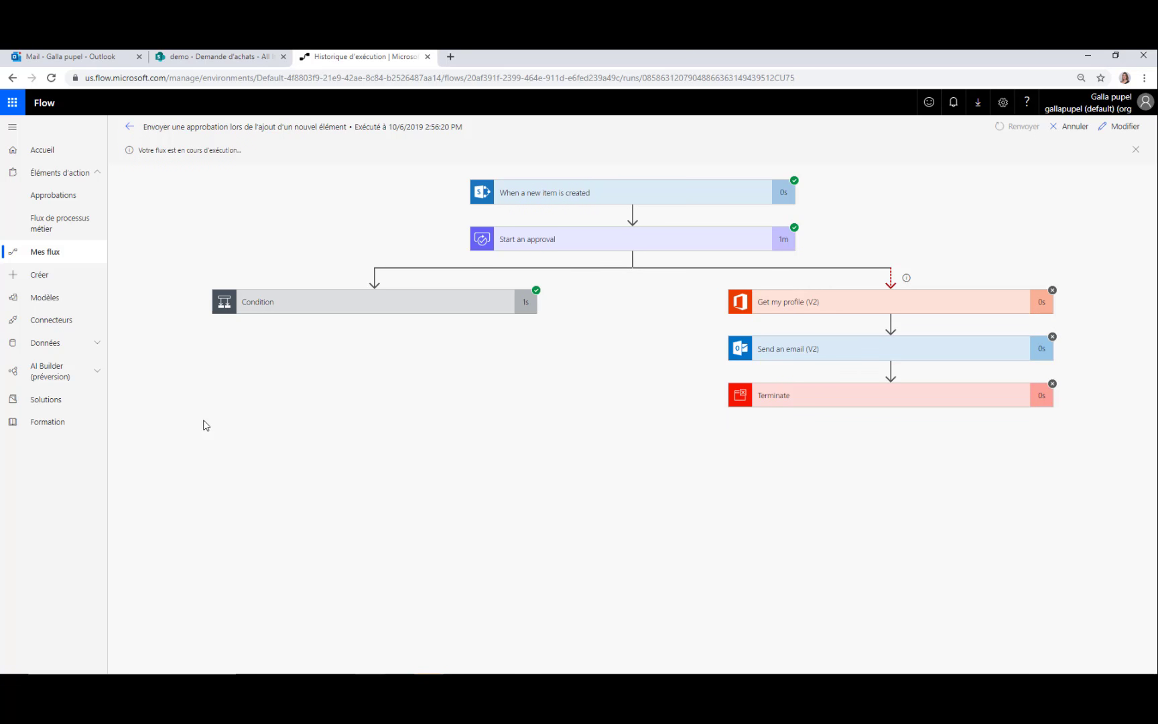
pyautogui.click(356, 307)
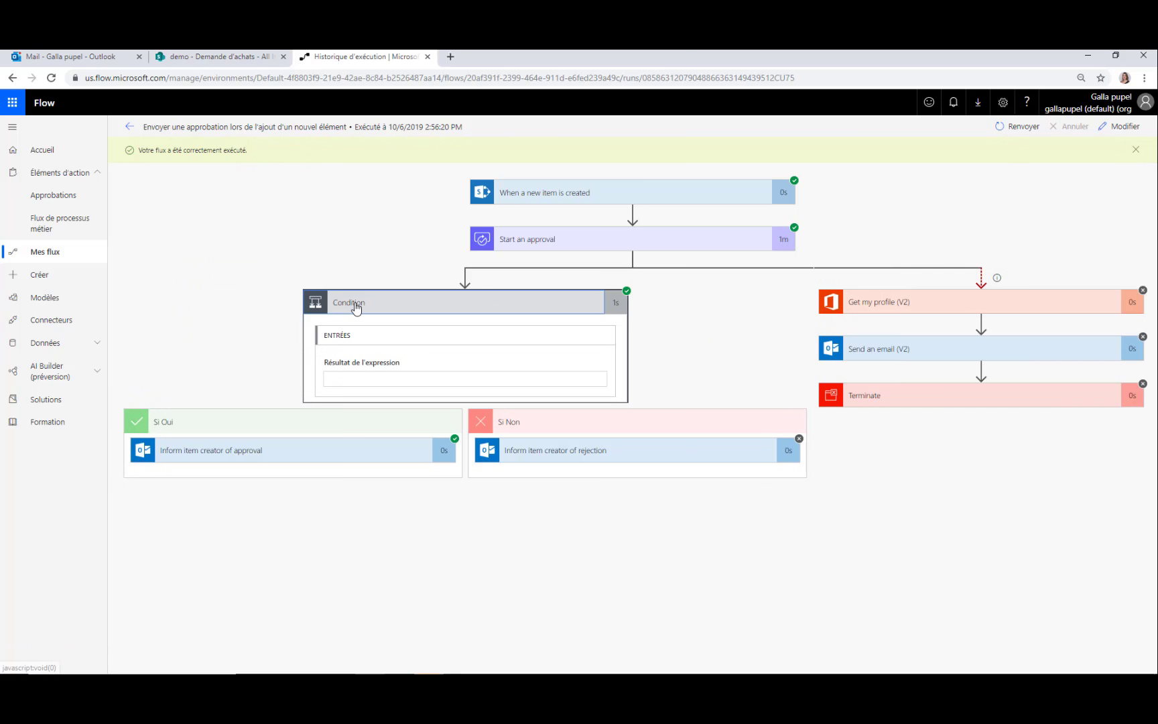
pyautogui.click(354, 456)
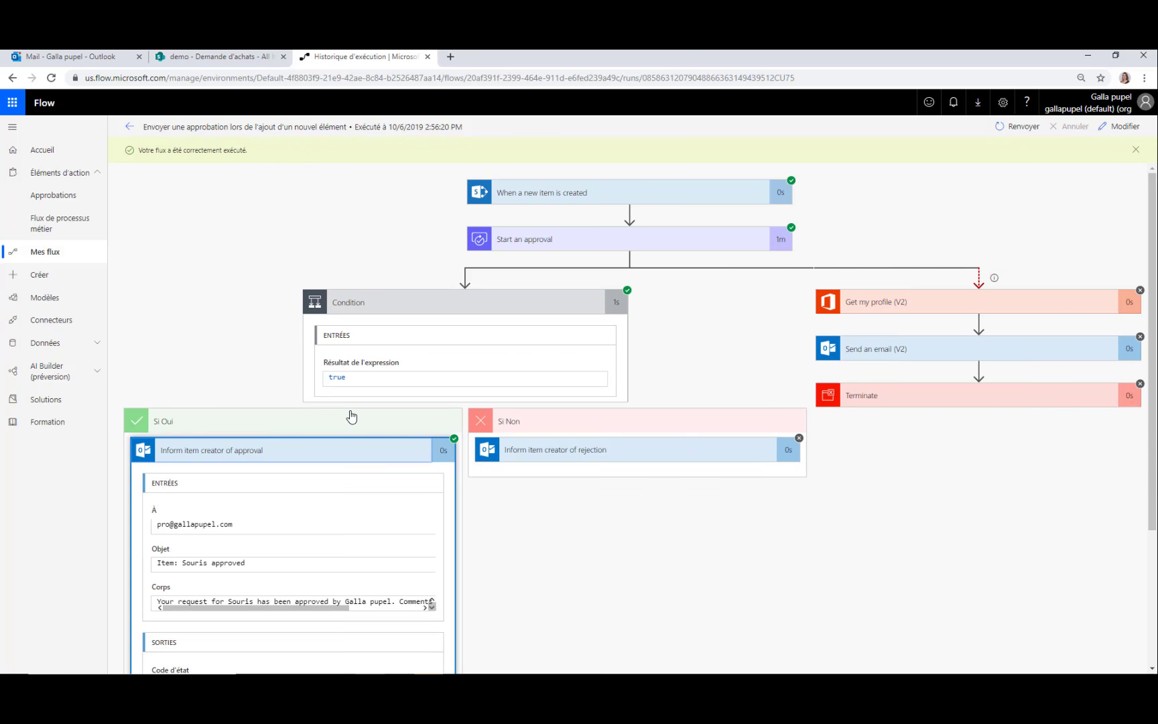
pyautogui.scroll(-1, 255, 384)
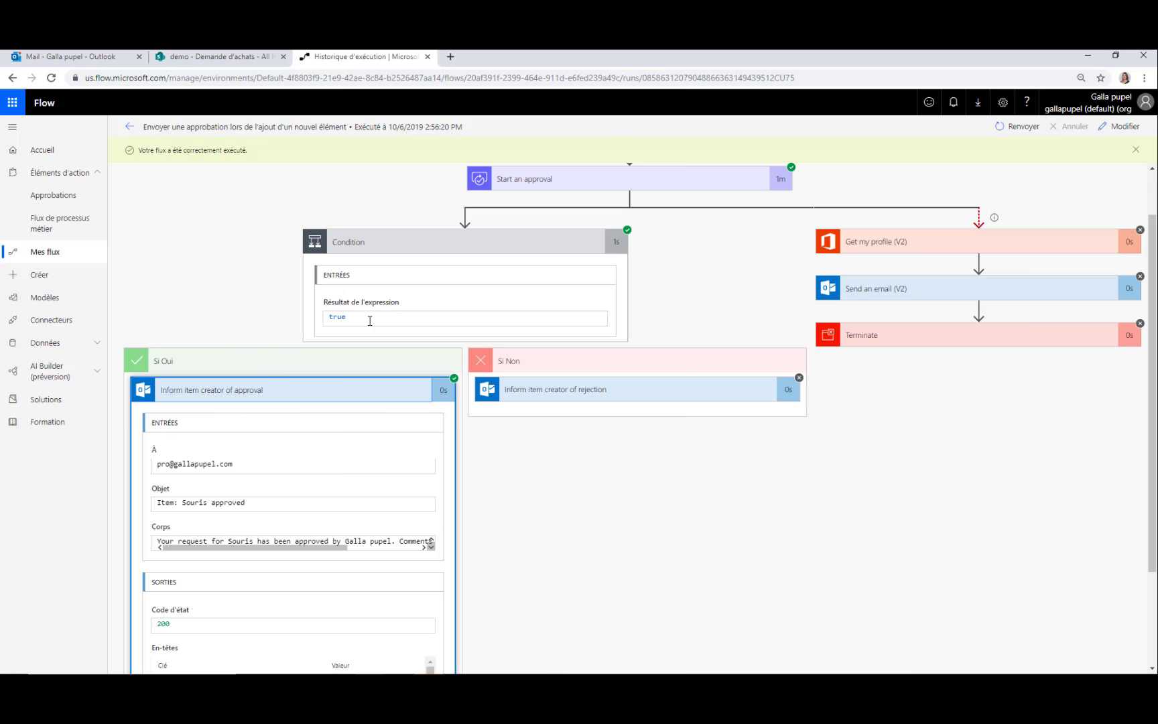
pyautogui.scroll(-2, 203, 319)
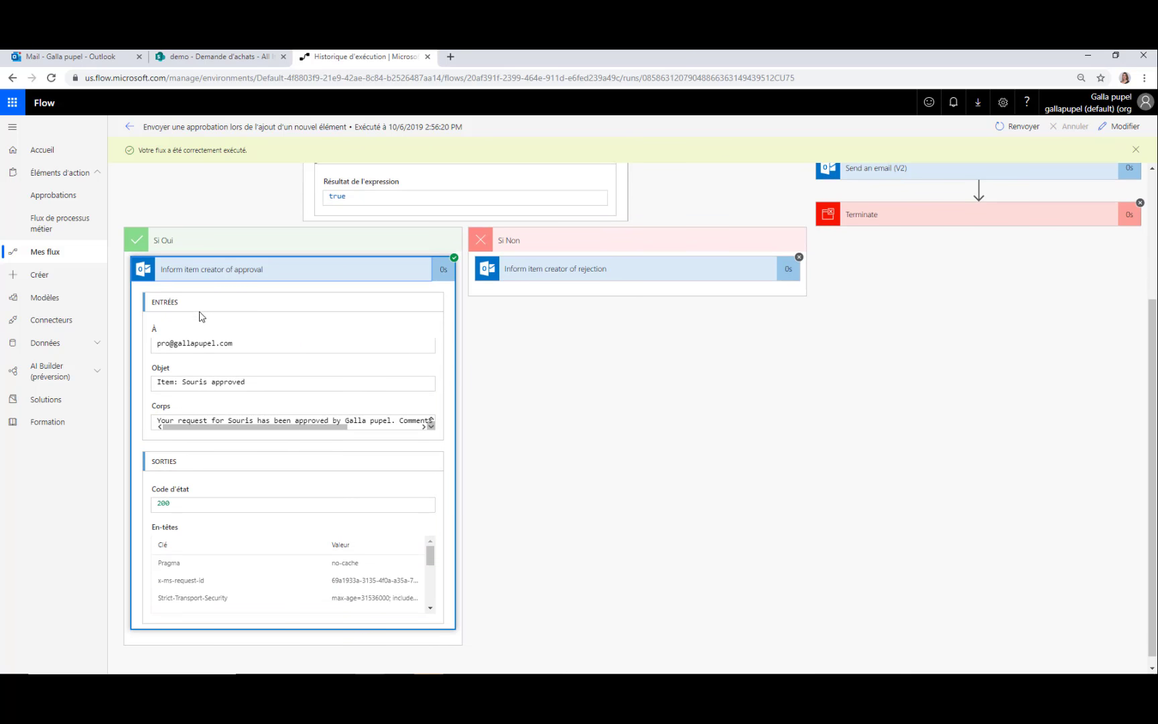
pyautogui.click(93, 61)
# Read the 'Item: Souris approved' email, then advance the slideshow to 'Flow & données On-prem'
pyautogui.click(195, 214)
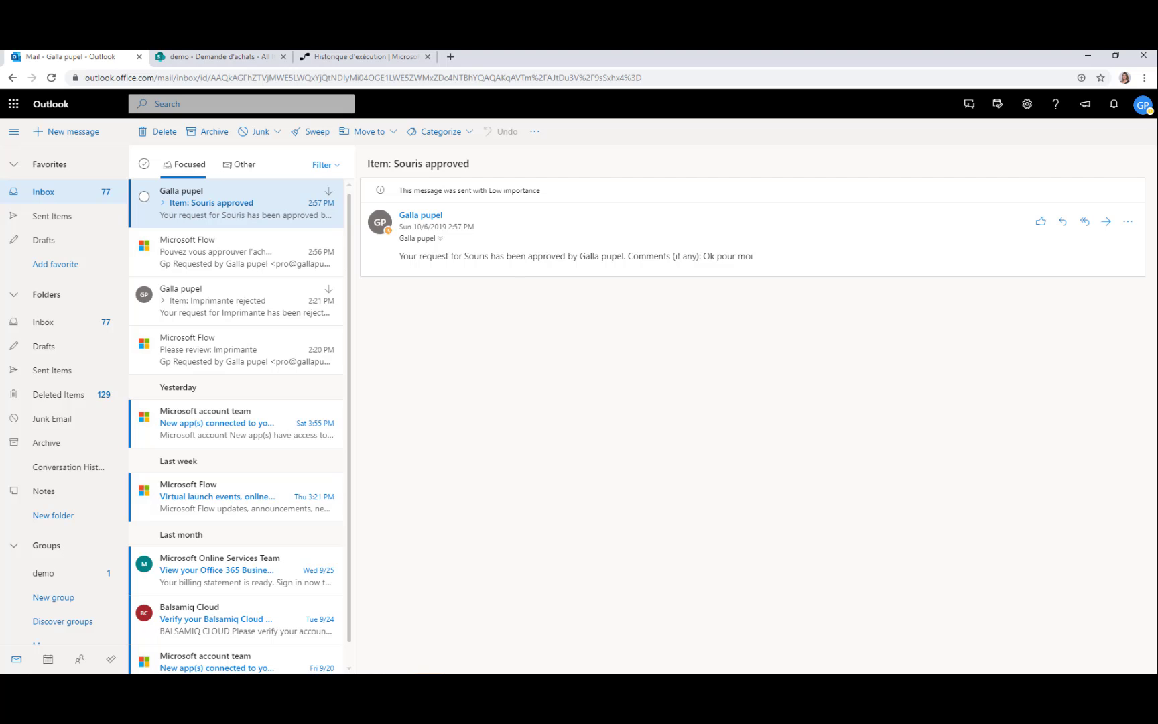
pyautogui.click(201, 57)
pyautogui.click(61, 59)
pyautogui.click(71, 194)
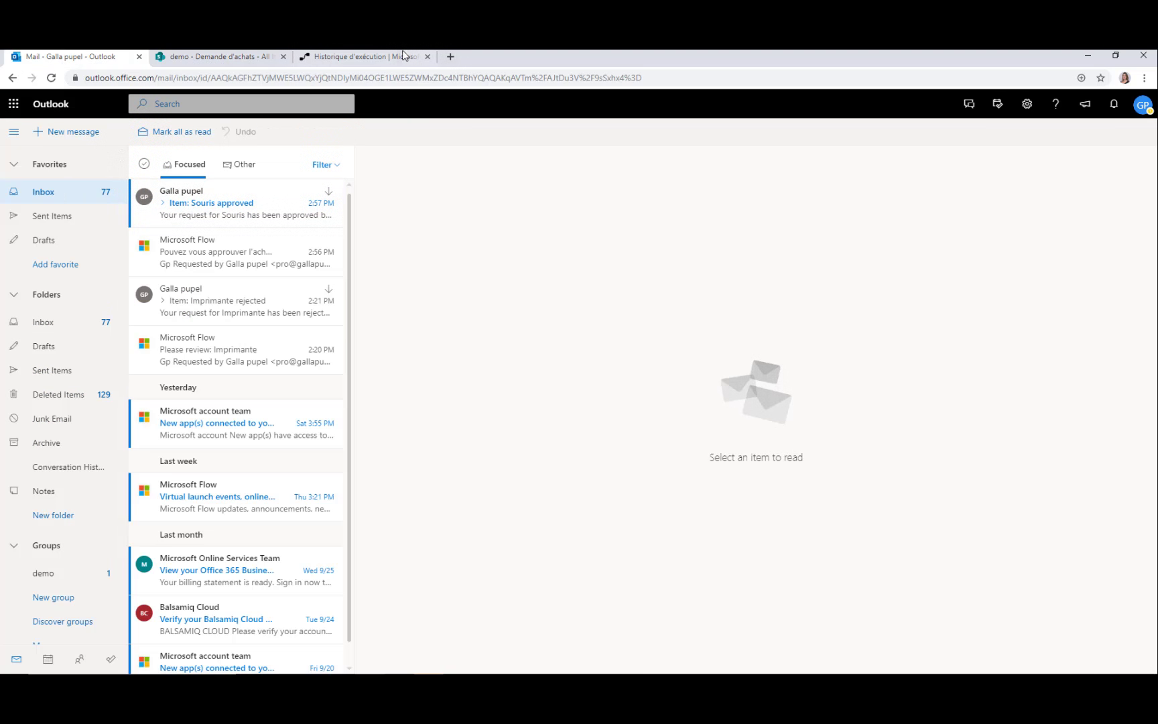
pyautogui.click(402, 56)
pyautogui.scroll(1, 544, 312)
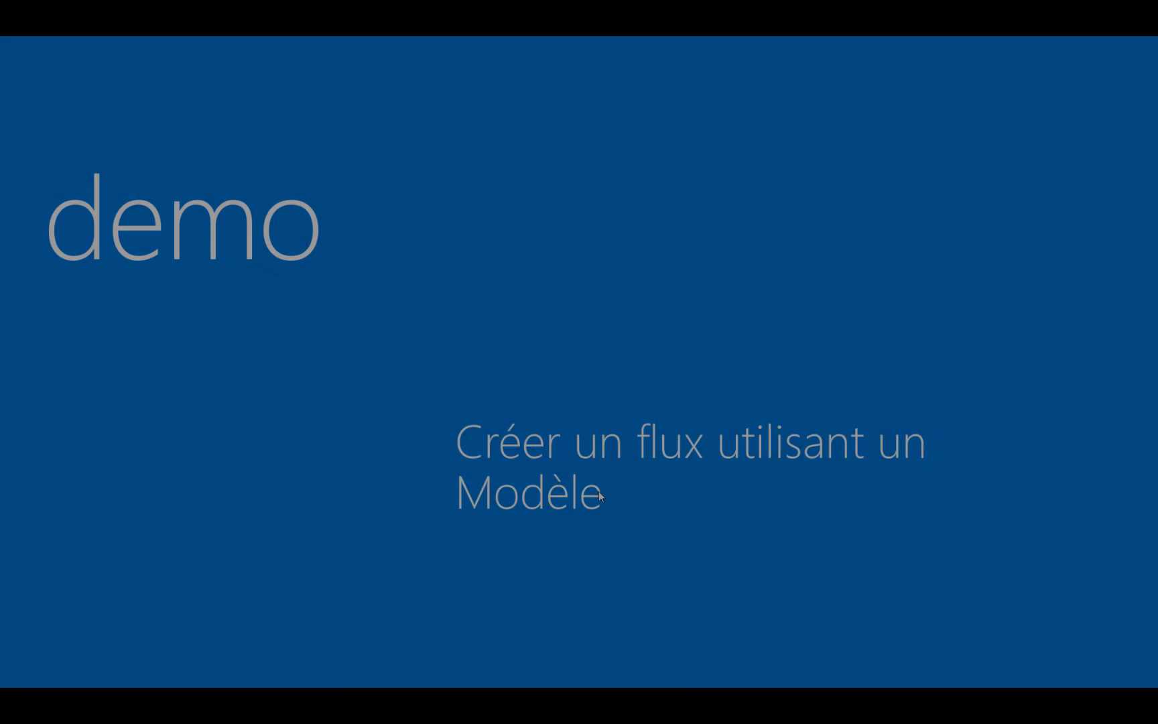
pyautogui.press('Right')
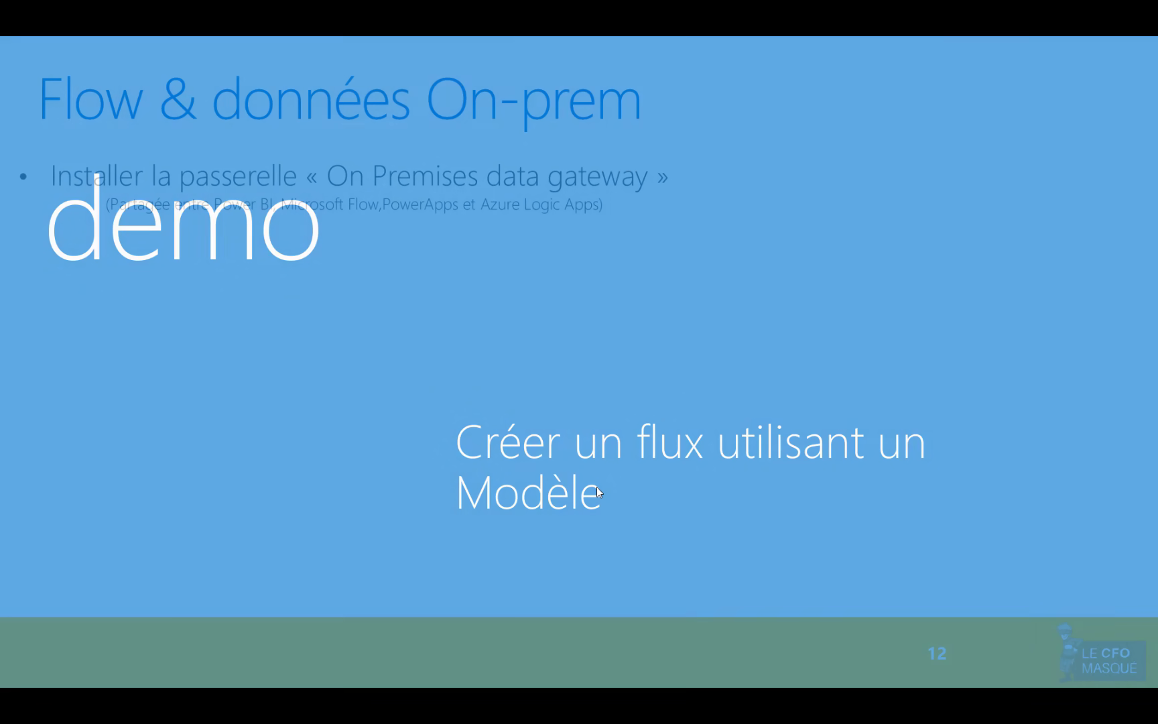
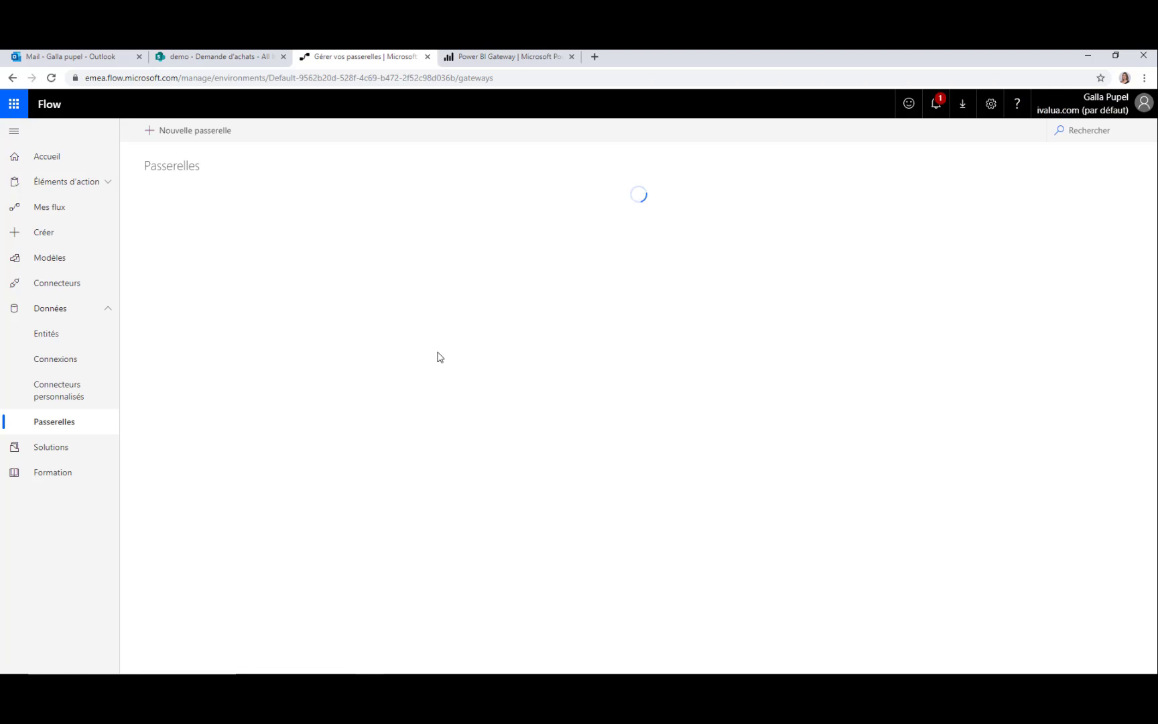
# Open the gateway download page, then find and launch the On-premises data gateway app via a Windows search for 'gate'
pyautogui.click(657, 311)
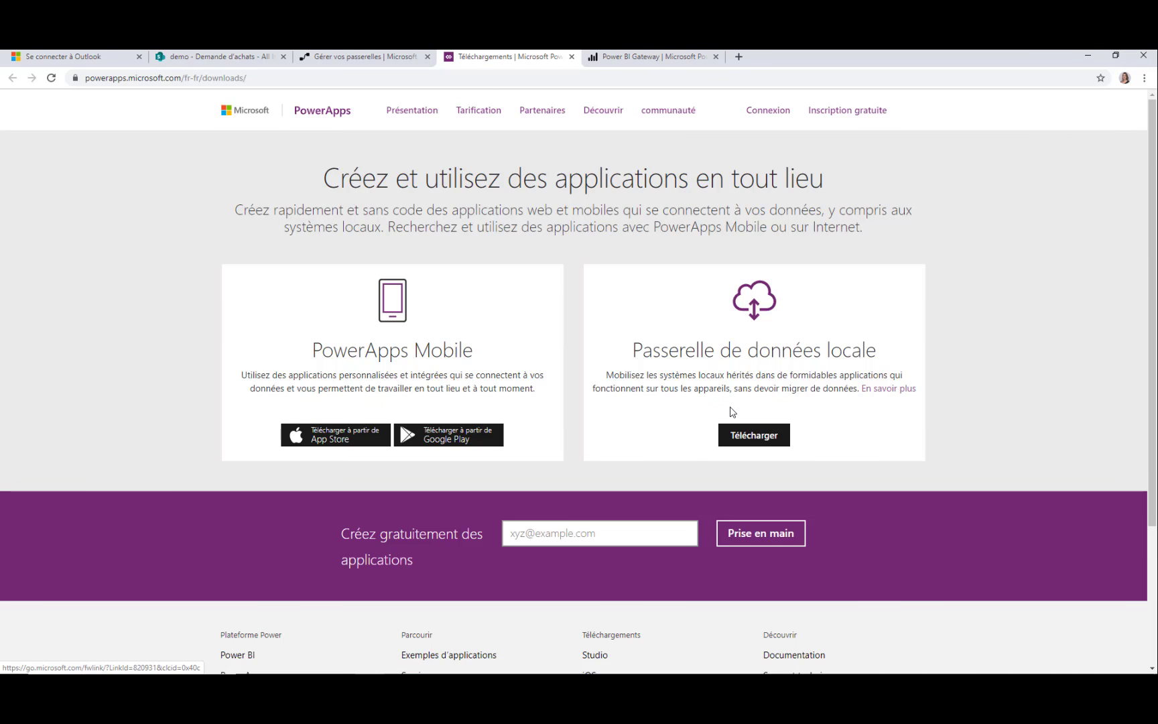
pyautogui.click(751, 444)
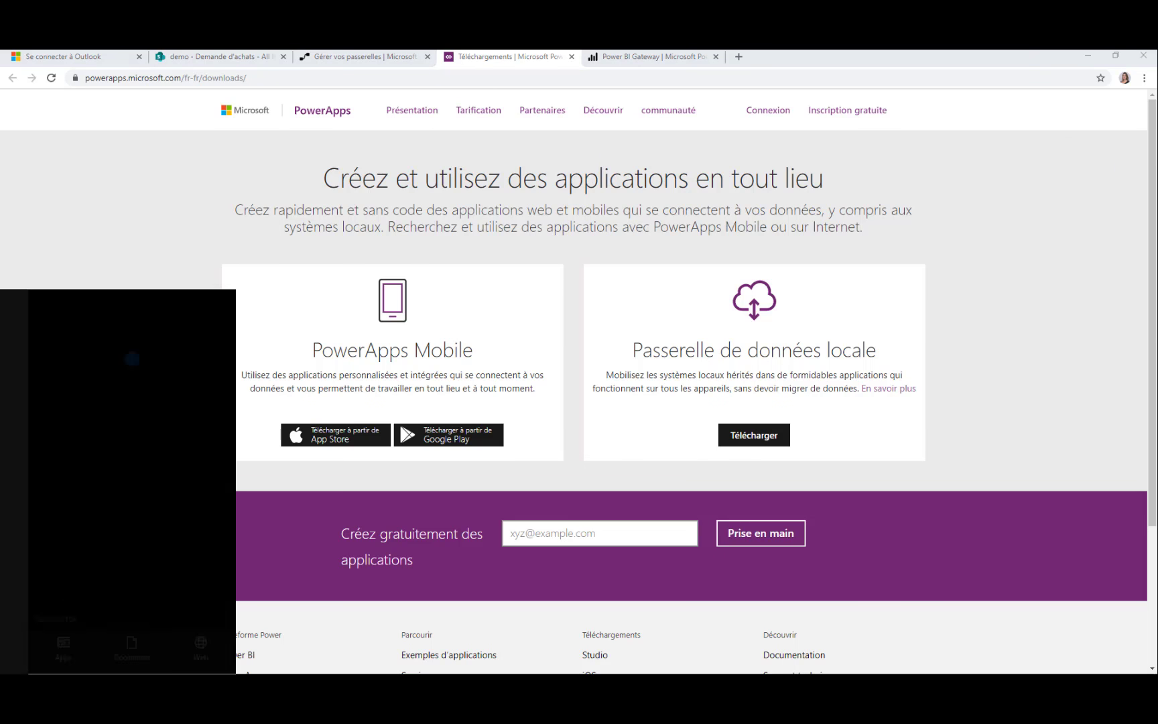
pyautogui.write('get')
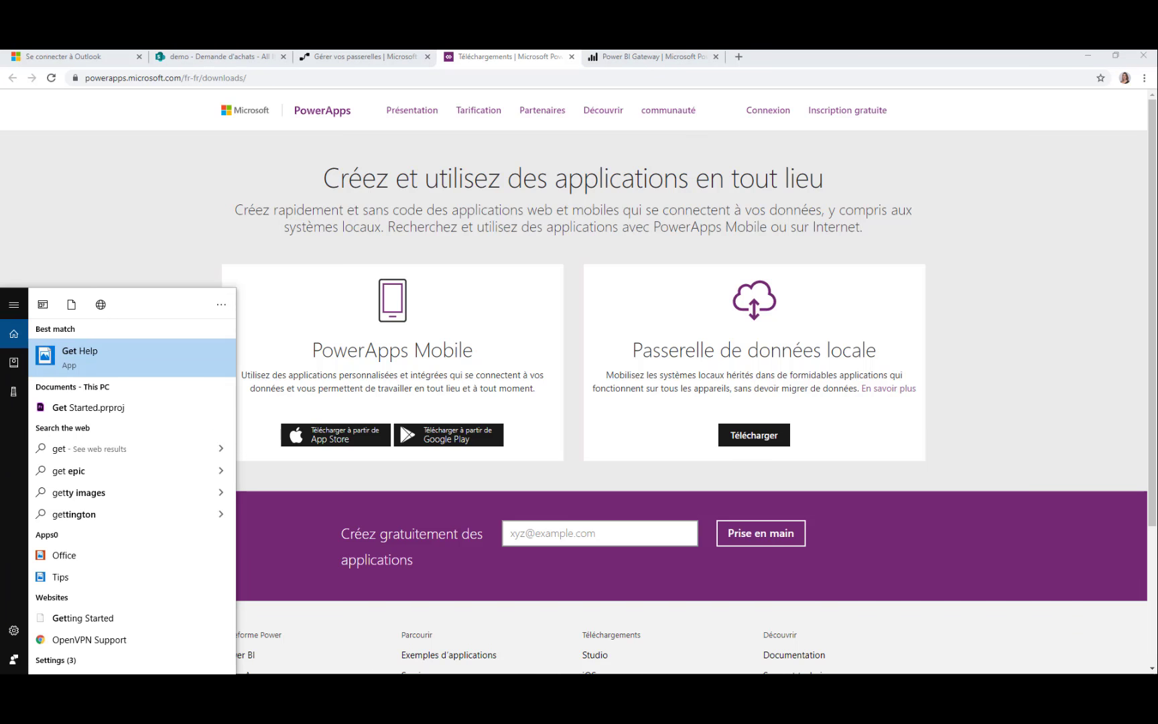
pyautogui.write('e')
pyautogui.press('BackSpace')
pyautogui.press('BackSpace')
pyautogui.press('BackSpace')
pyautogui.write('ate')
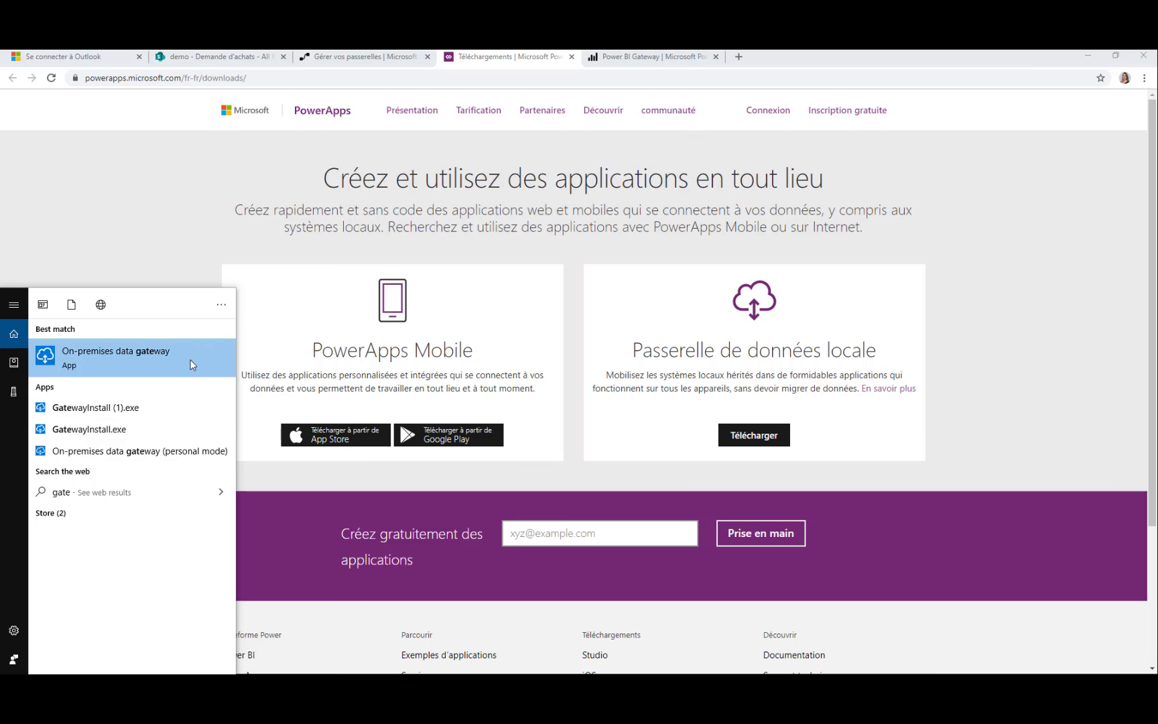
pyautogui.click(187, 365)
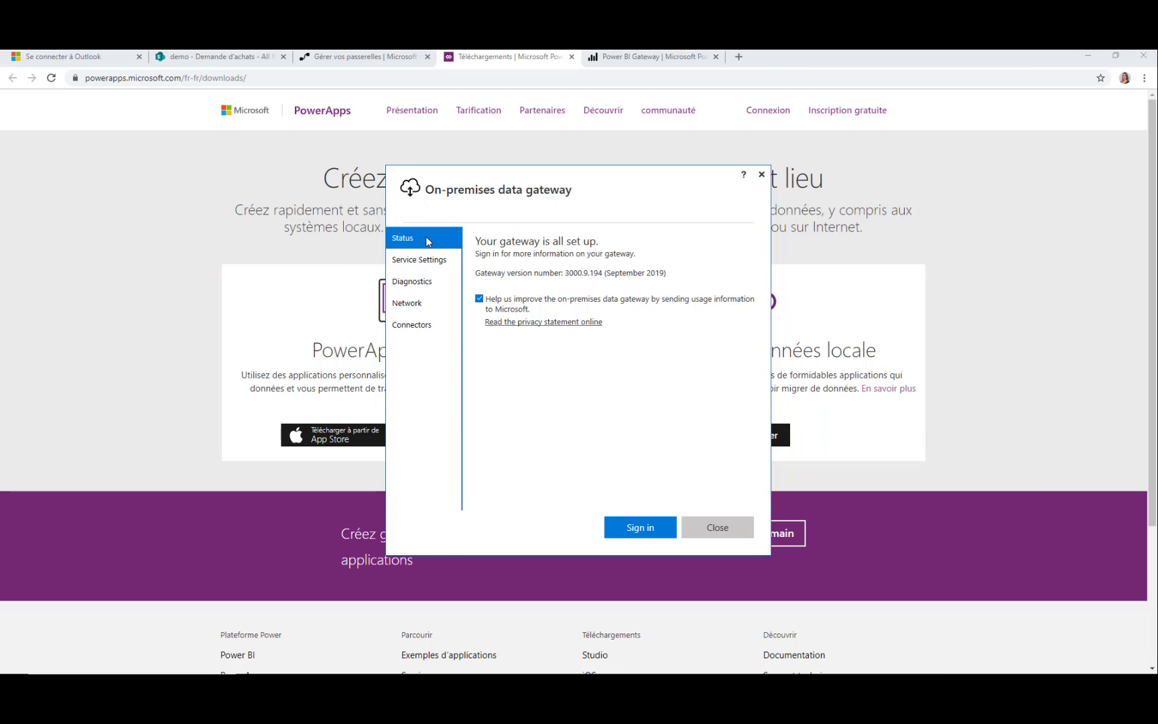
# Sign in to the data gateway with the work account's e-mail and password
pyautogui.click(631, 525)
pyautogui.click(451, 282)
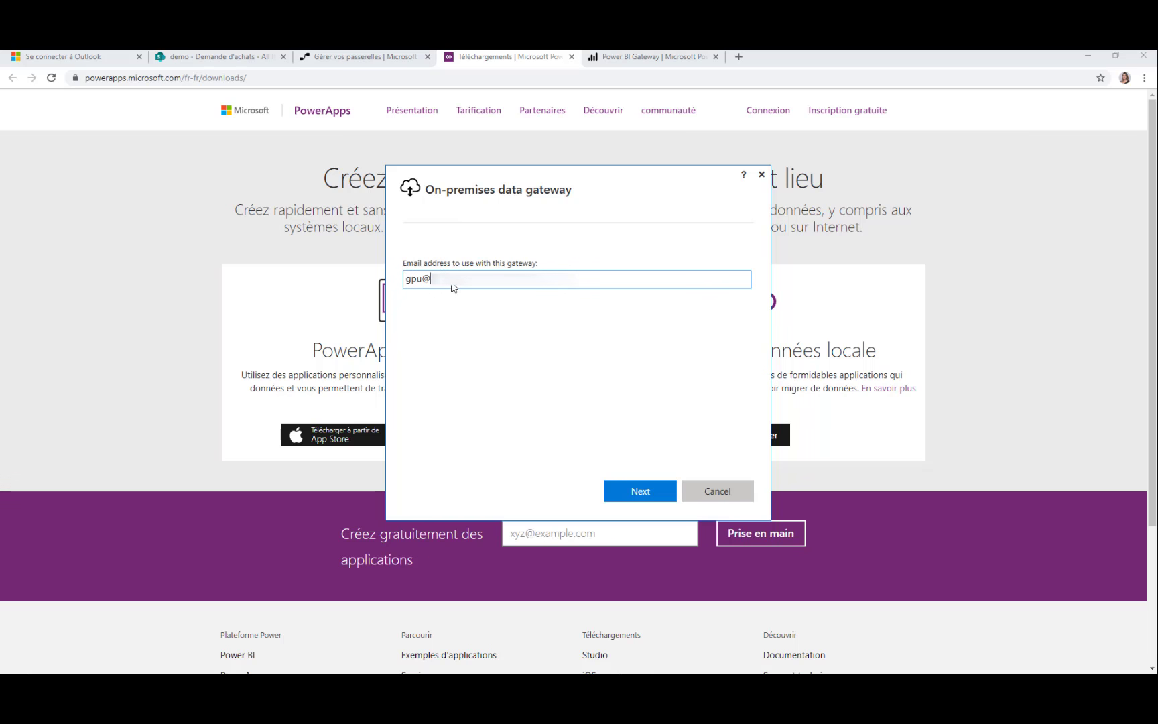
pyautogui.press('Return')
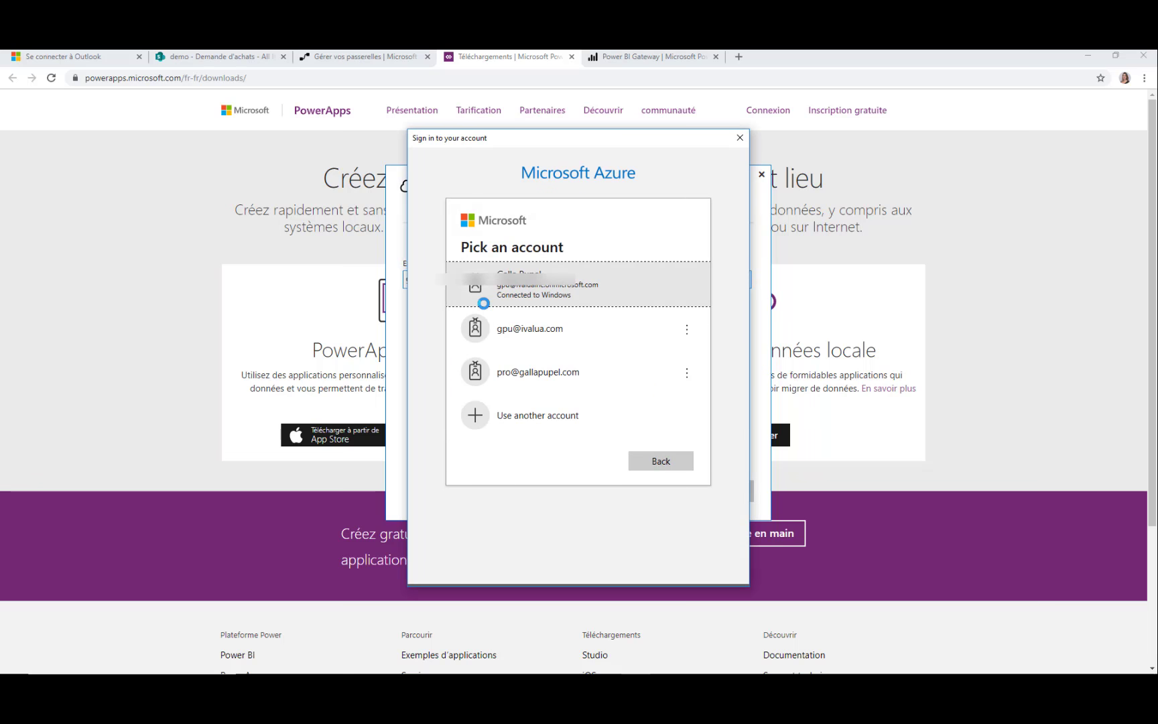
pyautogui.click(530, 286)
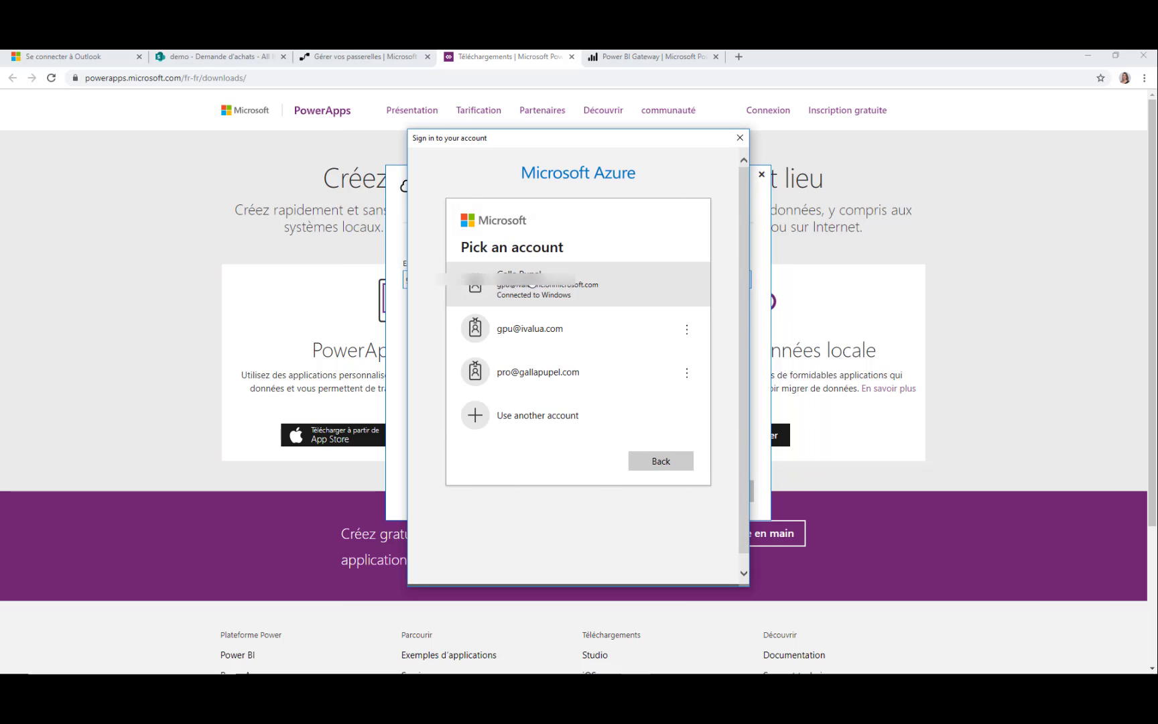
pyautogui.moveTo(529, 285); pyautogui.dragTo(537, 329)
pyautogui.click(547, 335)
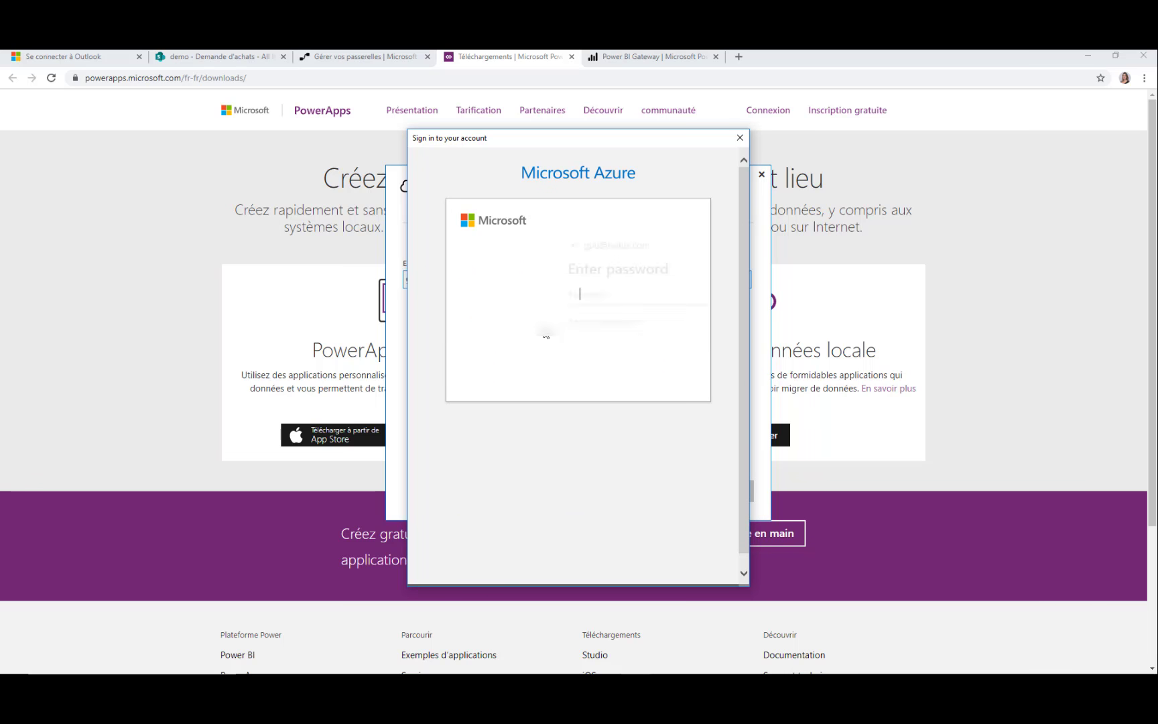
pyautogui.write('•••••••••')
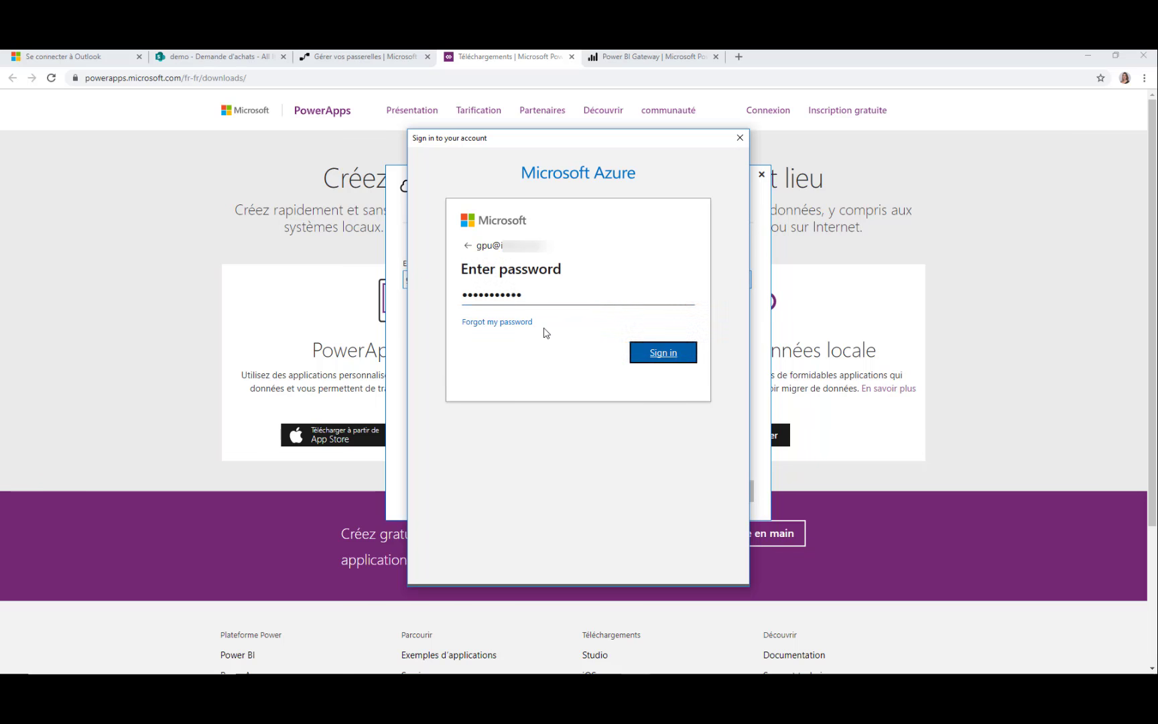
pyautogui.press('Return')
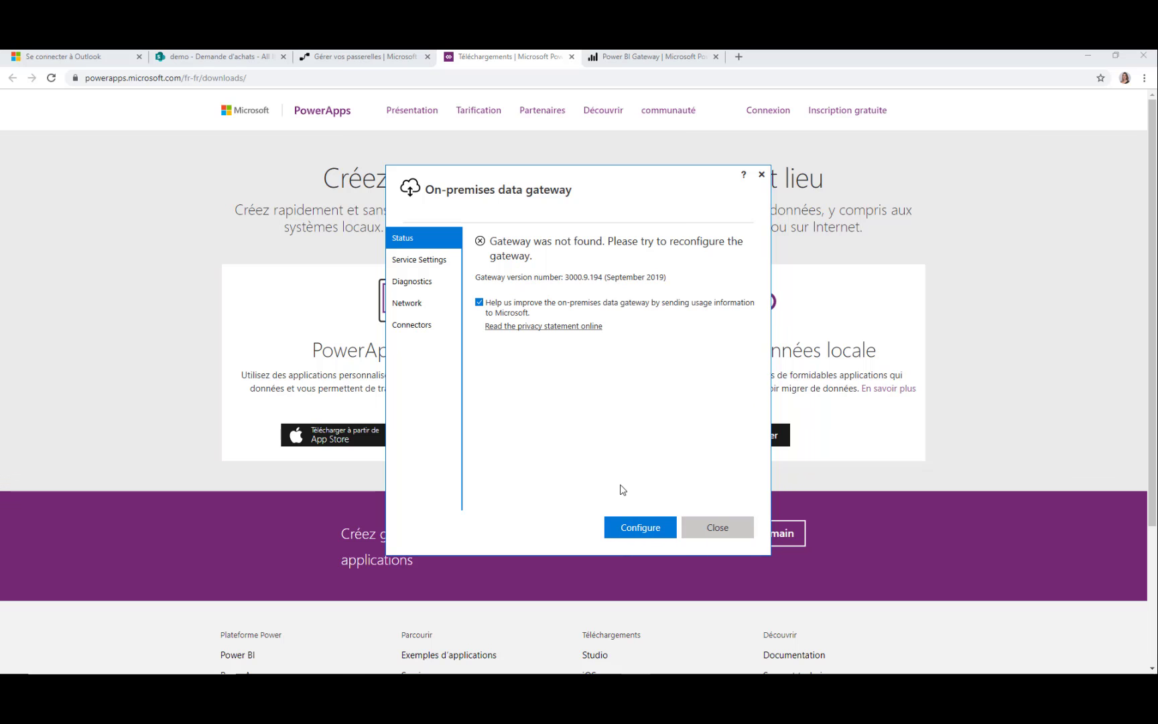
# Register a new gateway named 'Training Microsoft Flow' with a confirmed recovery key, then close the window
pyautogui.click(643, 528)
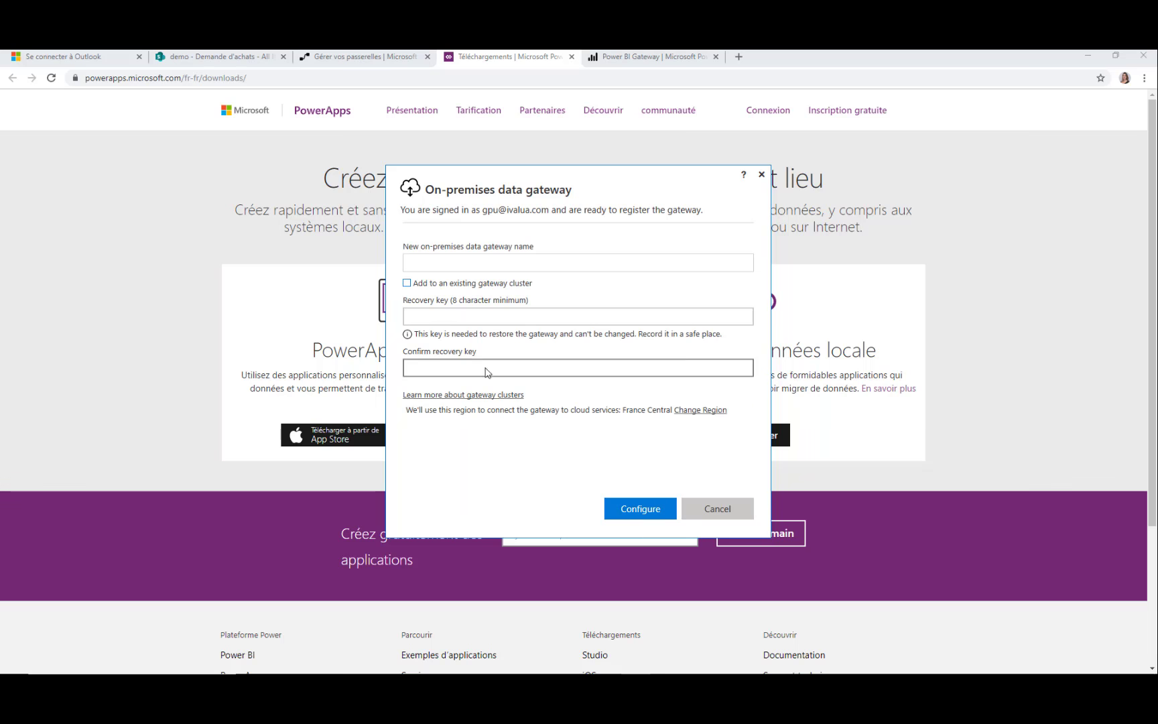
pyautogui.click(440, 265)
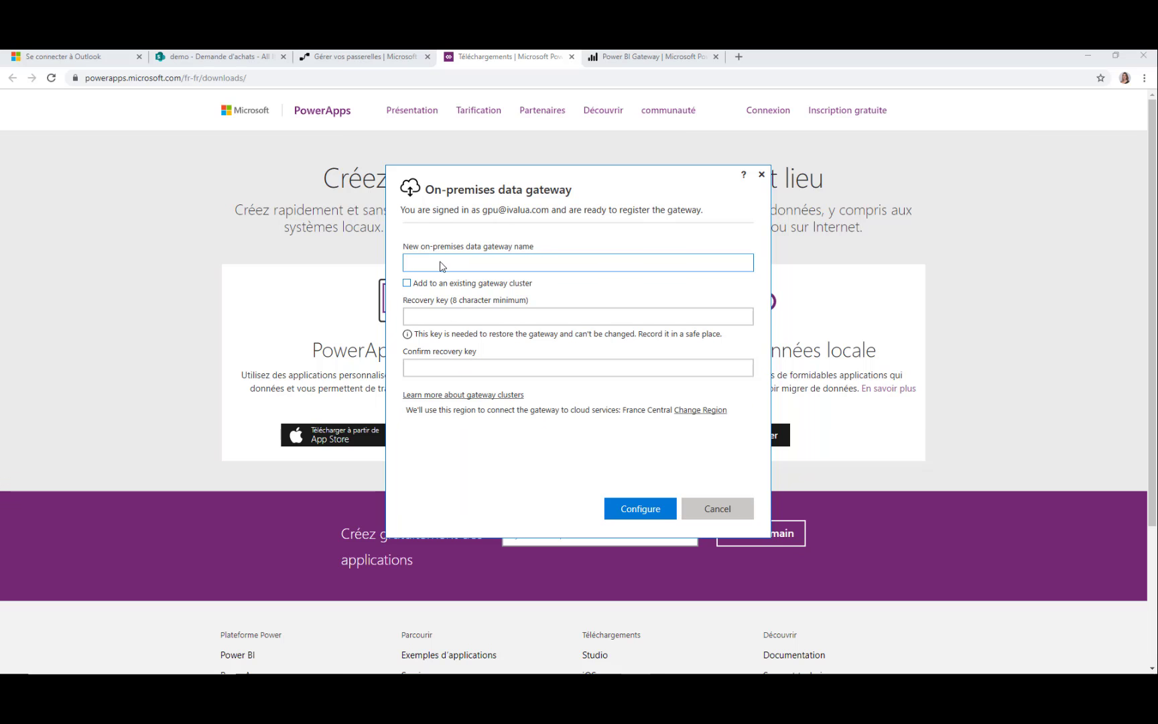
pyautogui.write('Training Microsoft Flow')
pyautogui.click(460, 323)
pyautogui.write('***********')
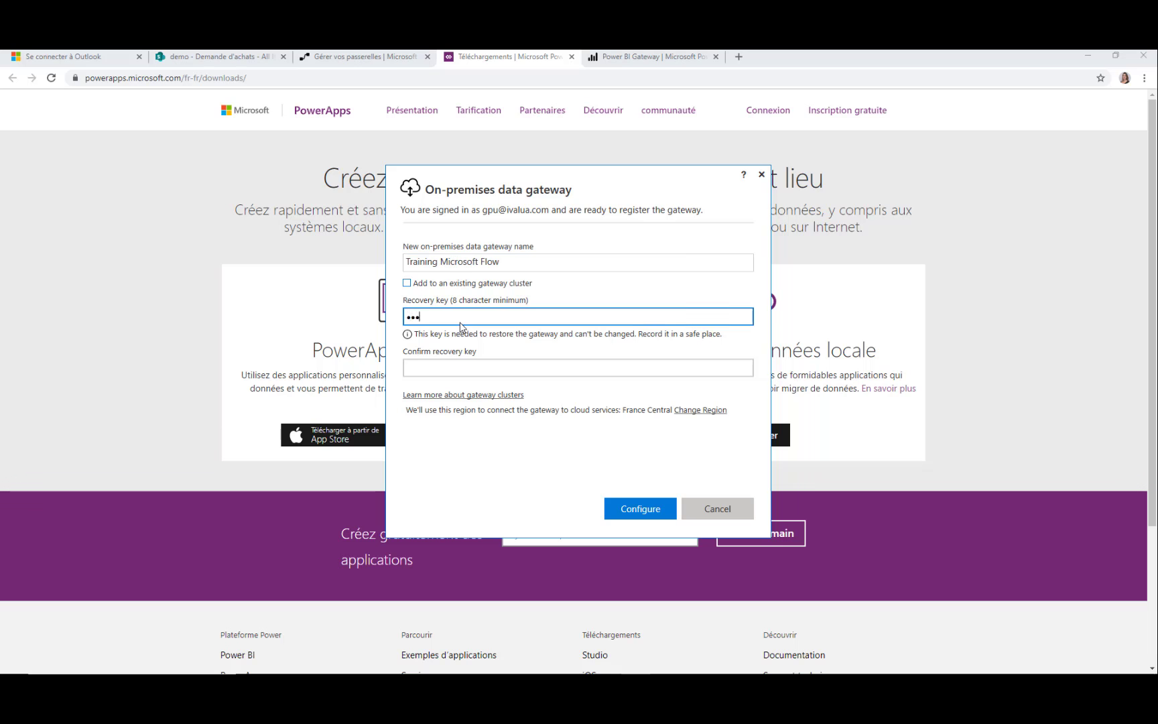
pyautogui.press('Tab')
pyautogui.write('***********')
pyautogui.click(645, 513)
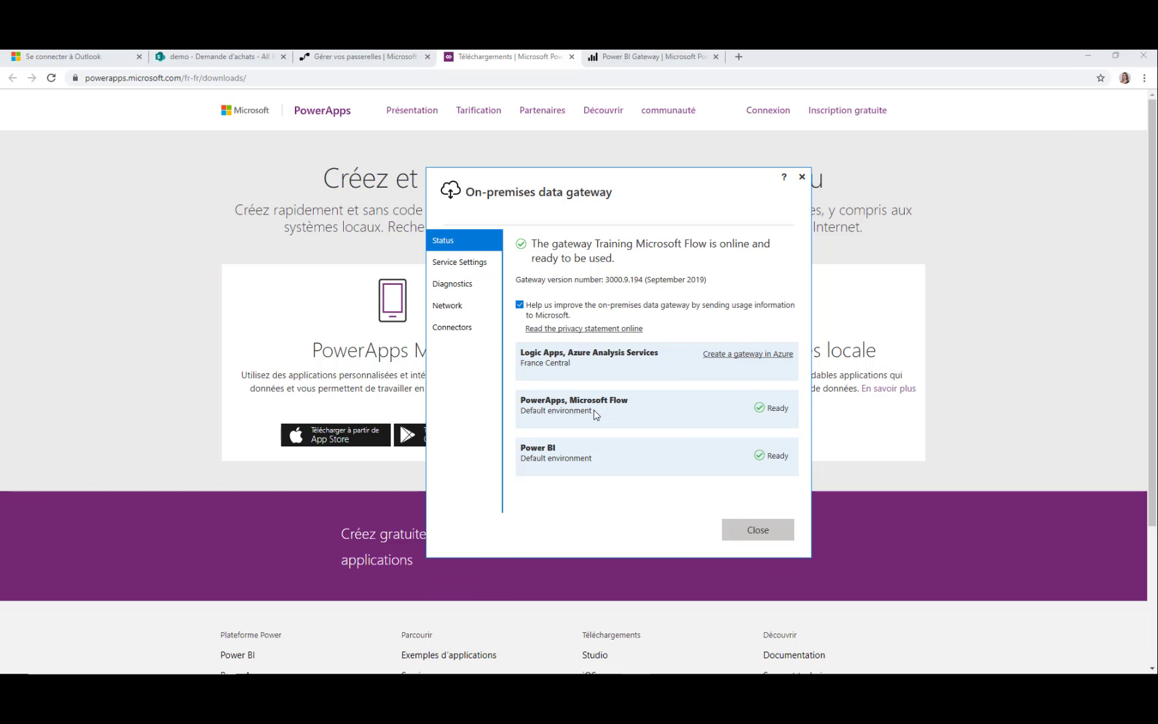
pyautogui.click(748, 530)
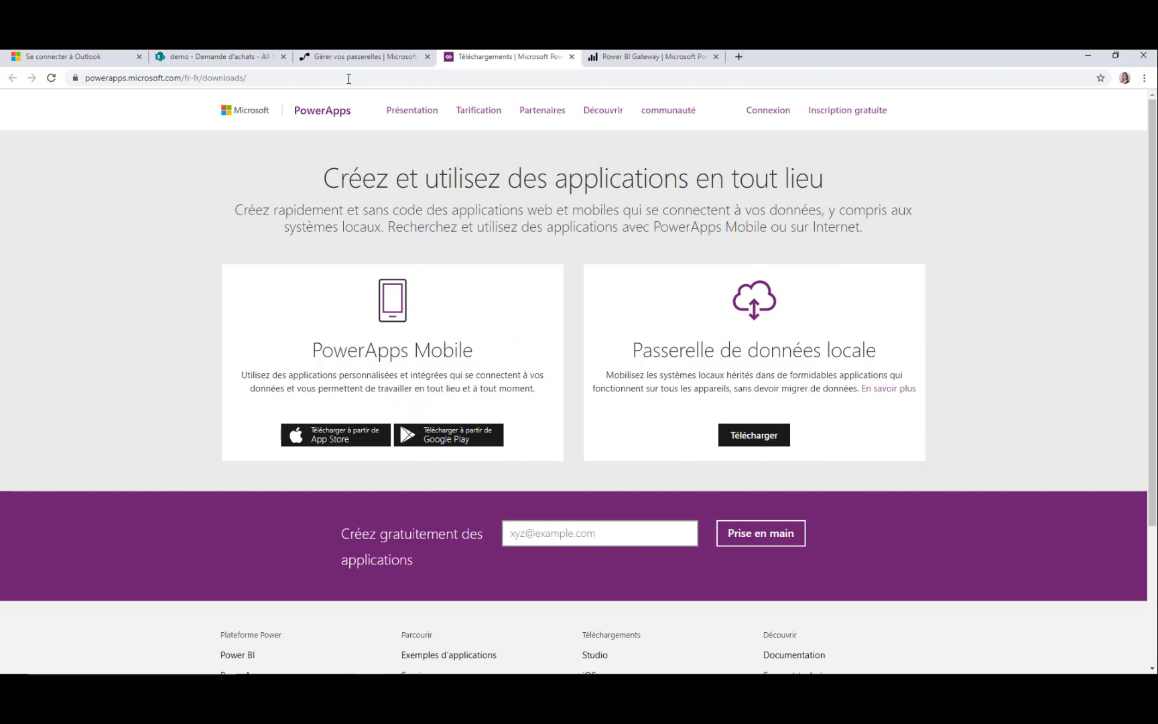
# Reload the Gérer vos passerelles page so the Training Microsoft Flow gateway appears
pyautogui.click(349, 58)
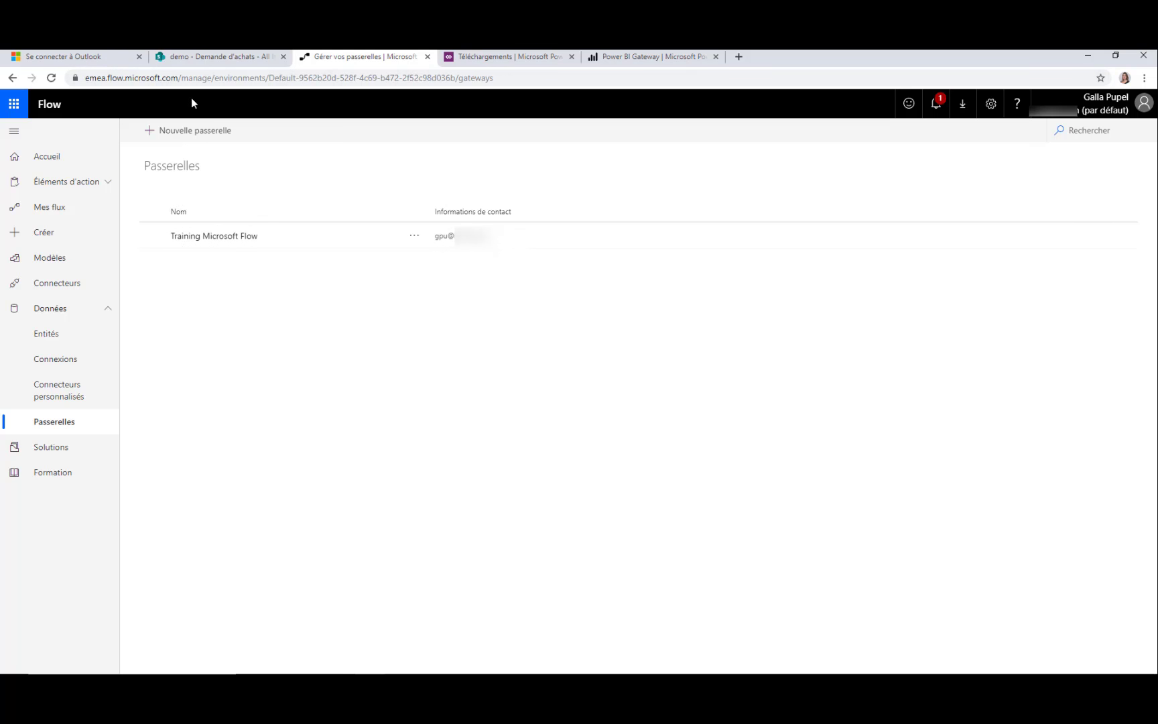
pyautogui.click(213, 79)
pyautogui.press('Return')
# Search flow templates for 'twitter' and open the tweet-hashtag-to-SQL-database template
pyautogui.click(70, 241)
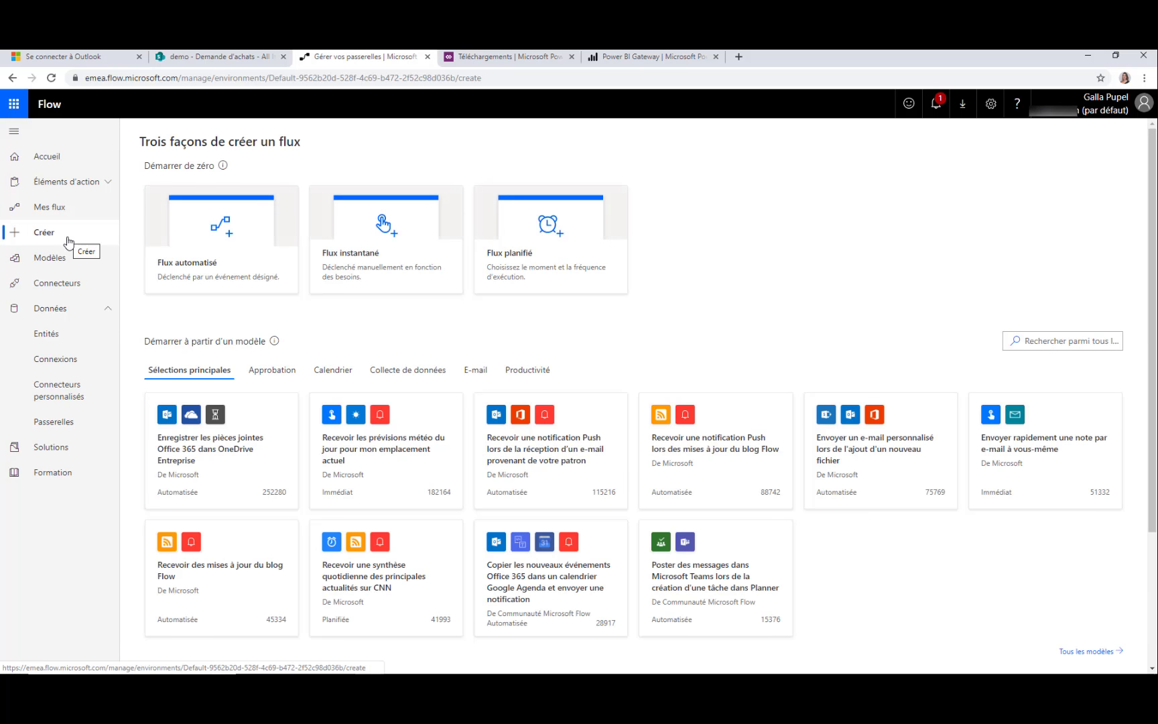
pyautogui.click(1046, 348)
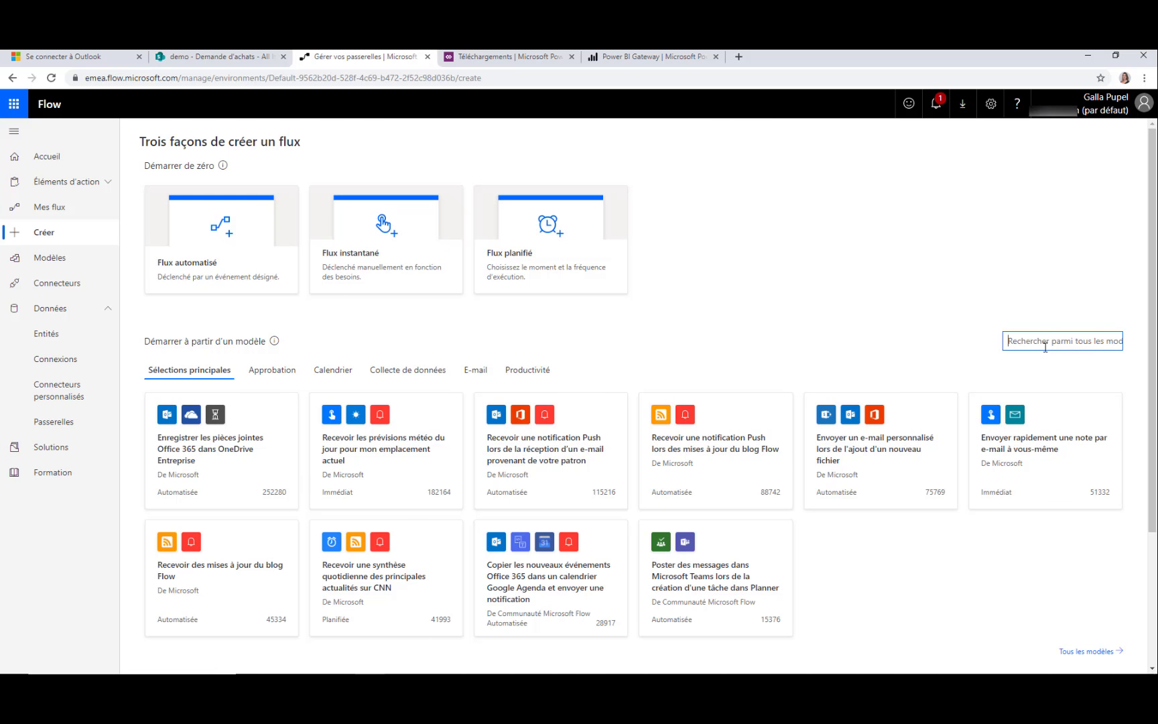
pyautogui.write('twitter')
pyautogui.press('Return')
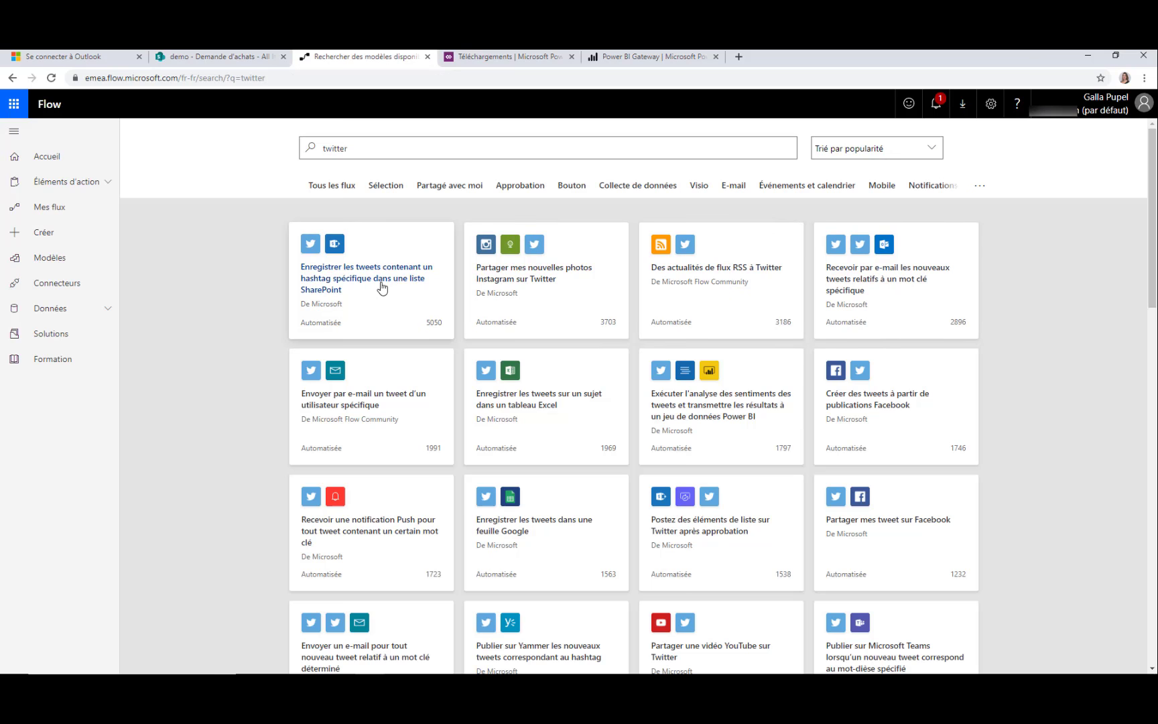
pyautogui.scroll(-5, 383, 288)
pyautogui.scroll(-1, 387, 335)
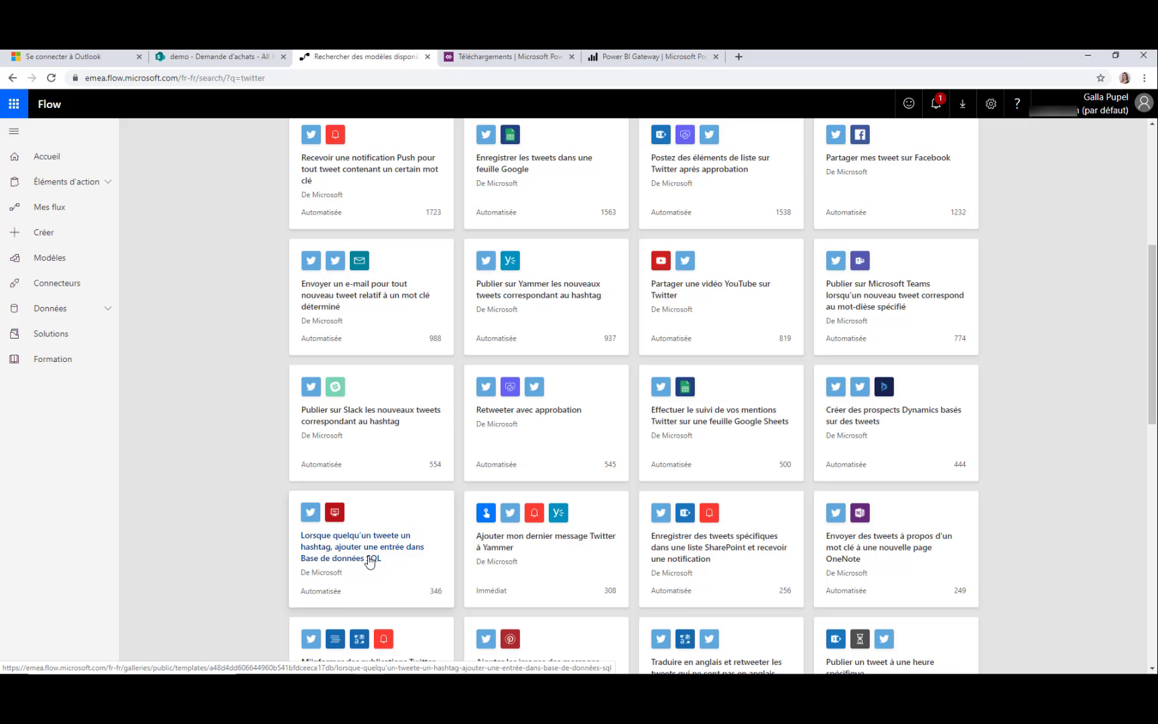
pyautogui.click(369, 559)
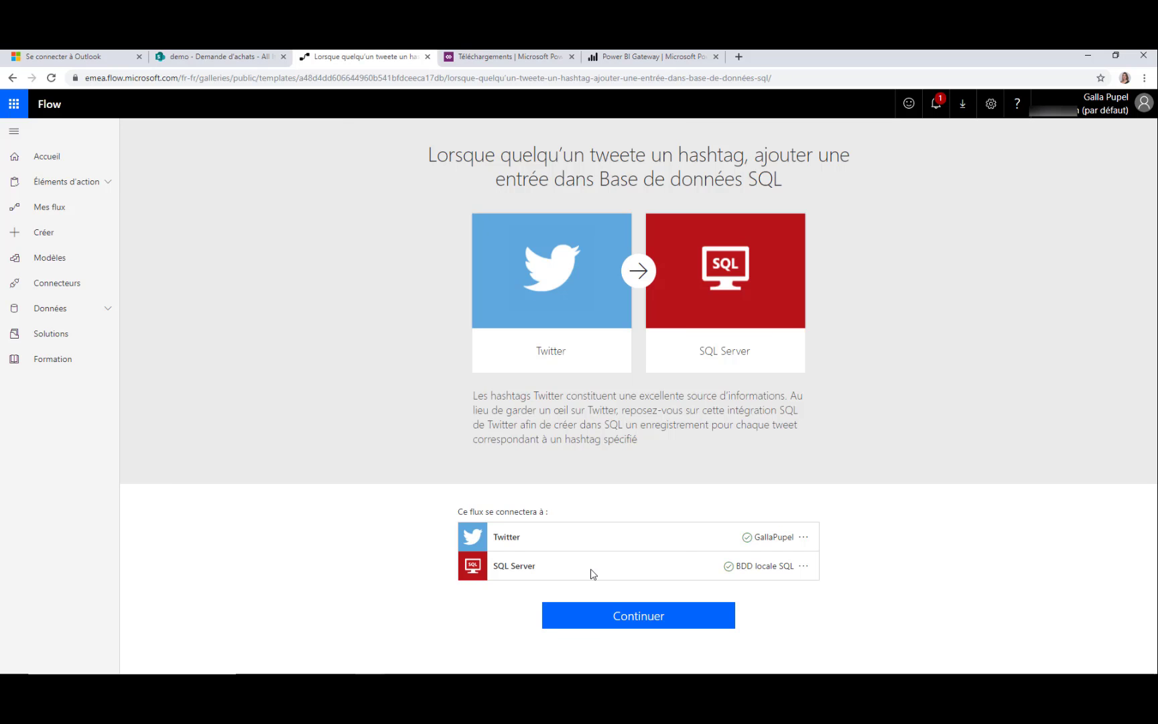
# Create the flow from the template, search tweets for 'earthquake', and insert rows into the Twitter table
pyautogui.click(651, 622)
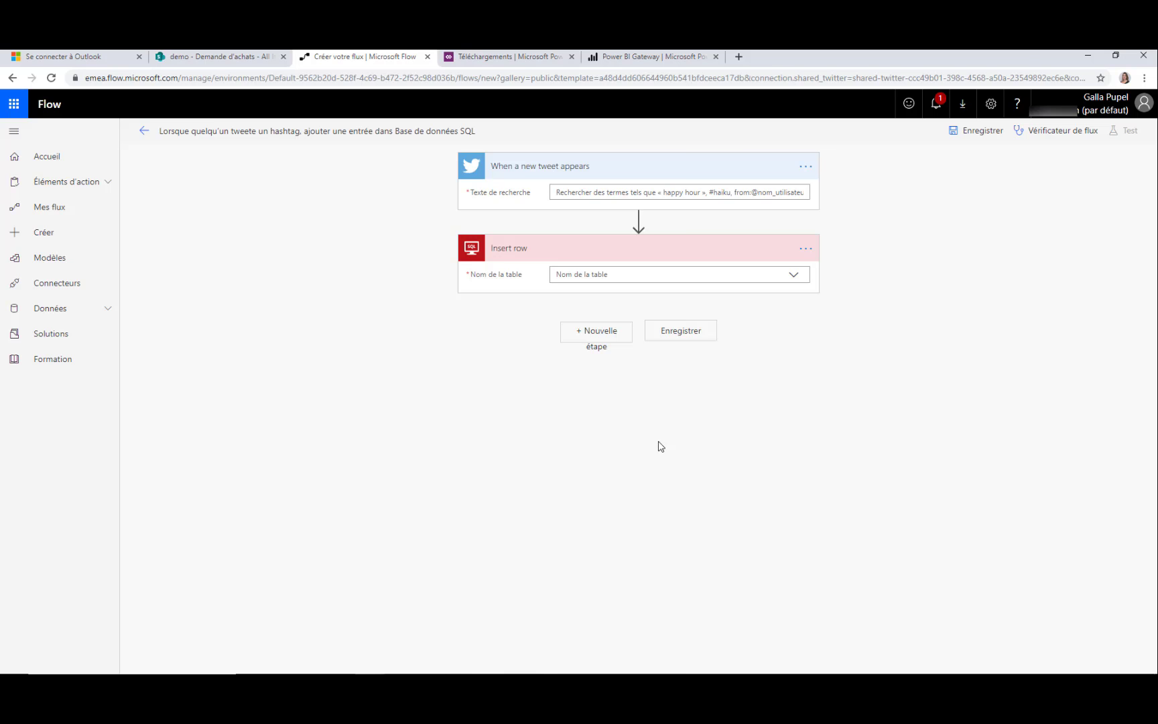
pyautogui.click(595, 196)
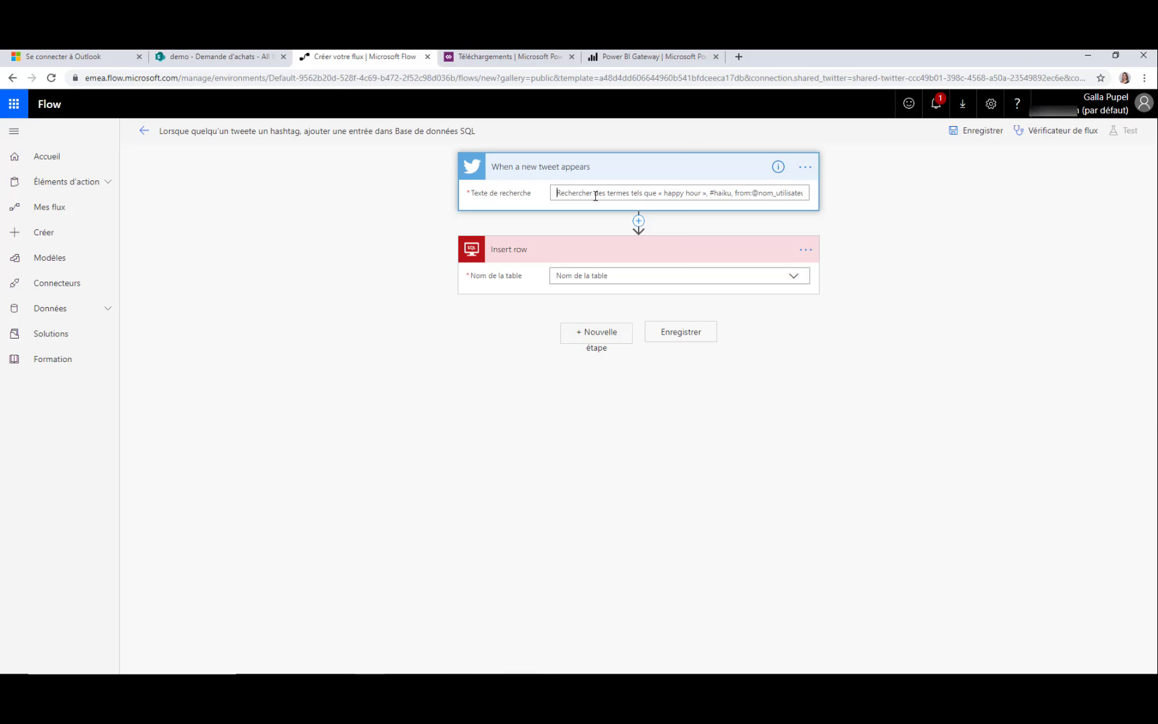
pyautogui.write('e')
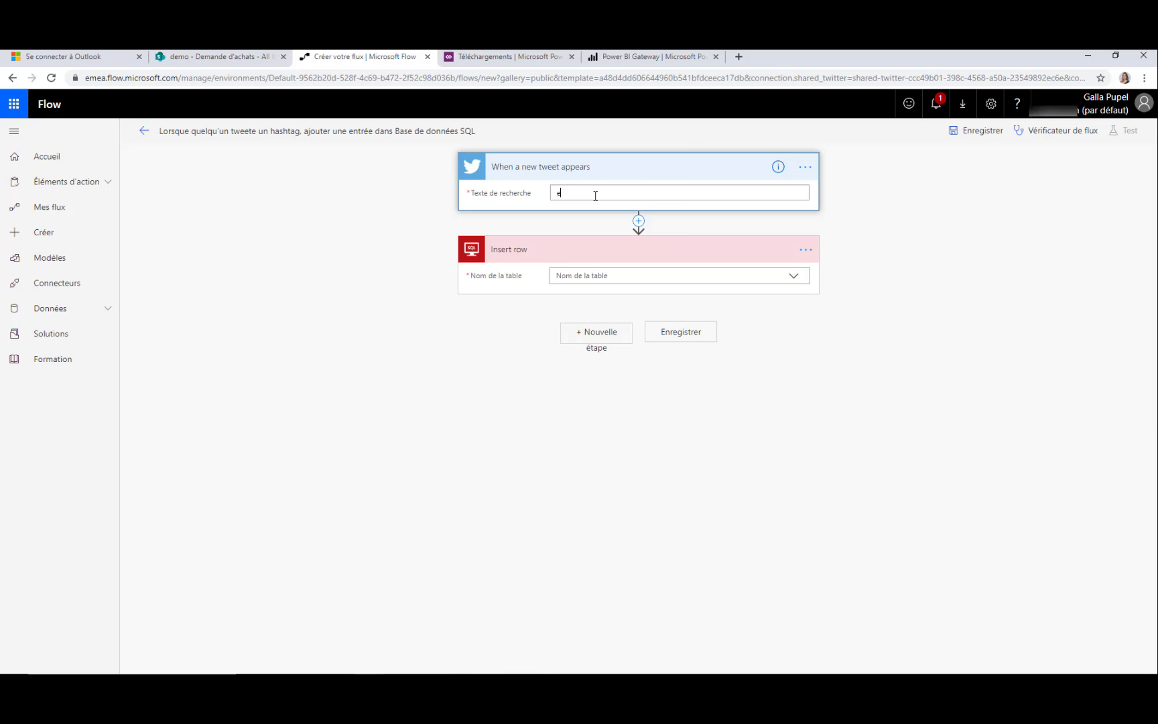
pyautogui.write('arthqualke')
pyautogui.click(595, 275)
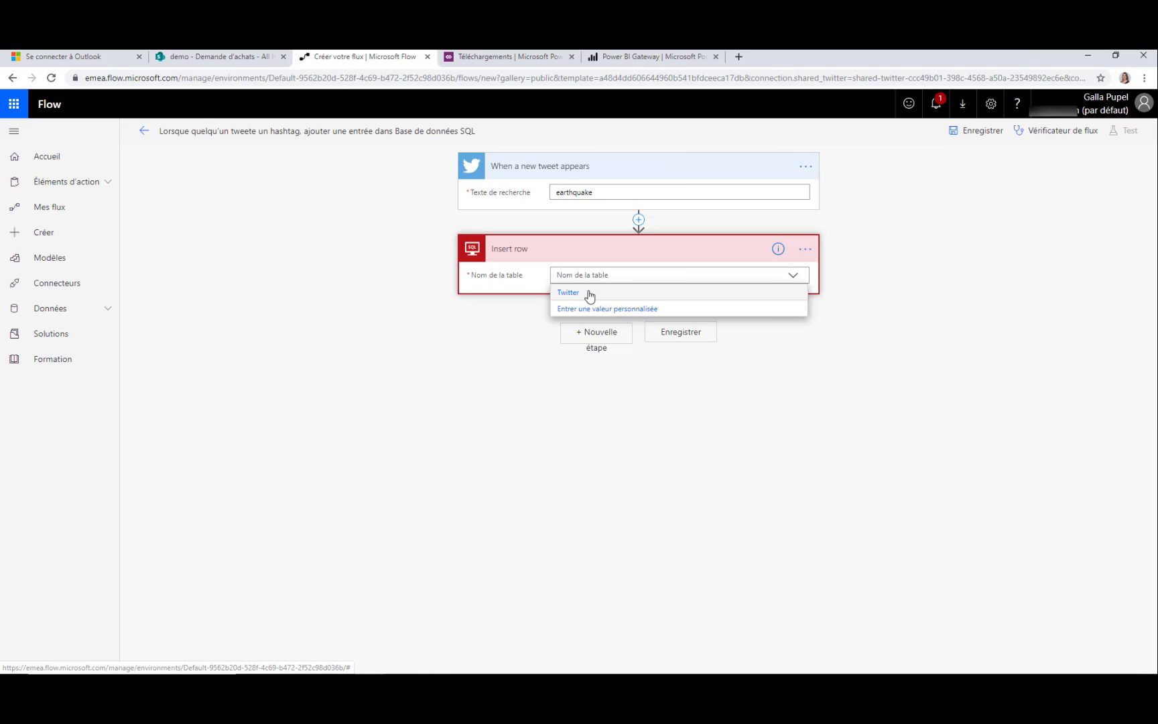
pyautogui.click(589, 293)
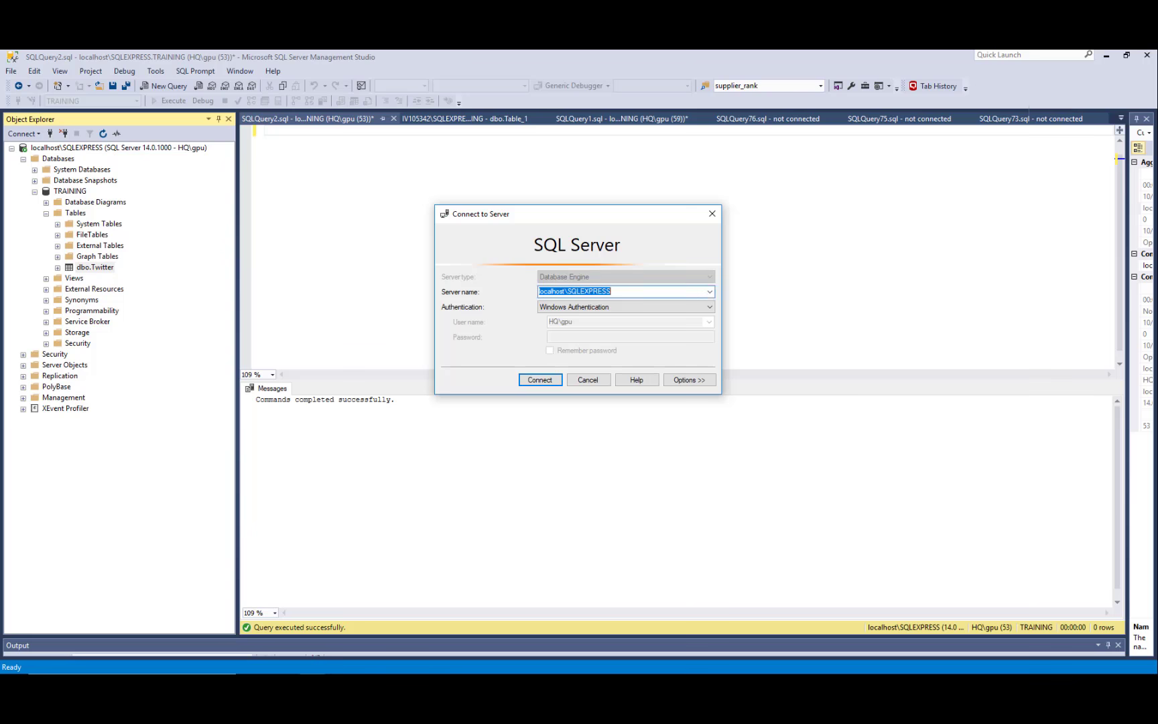
# Run Select Top 1000 Rows on TRAINING's dbo.Twitter, showing empty Tweet, Date and Lieu columns
pyautogui.click(587, 381)
pyautogui.click(80, 191)
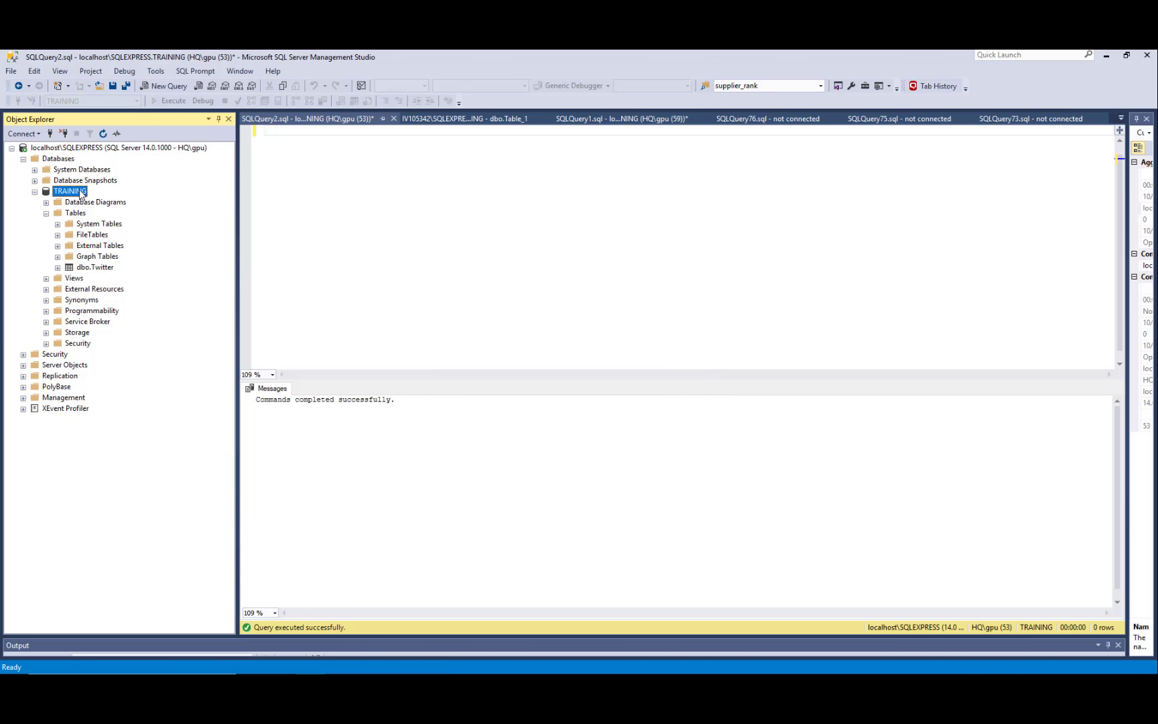
pyautogui.click(101, 267)
pyautogui.rightClick(101, 268)
pyautogui.click(155, 302)
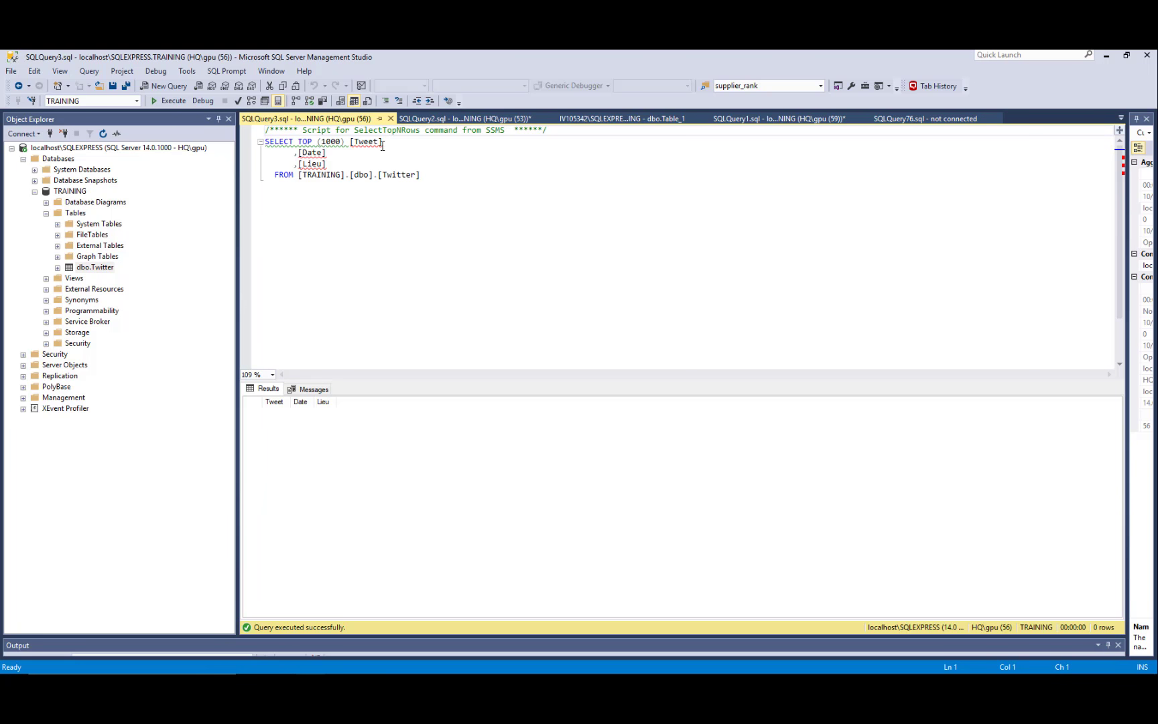
# Back in the Flow editor, fill the Insert row Tweet field with Texte du tweet
pyautogui.click(1106, 56)
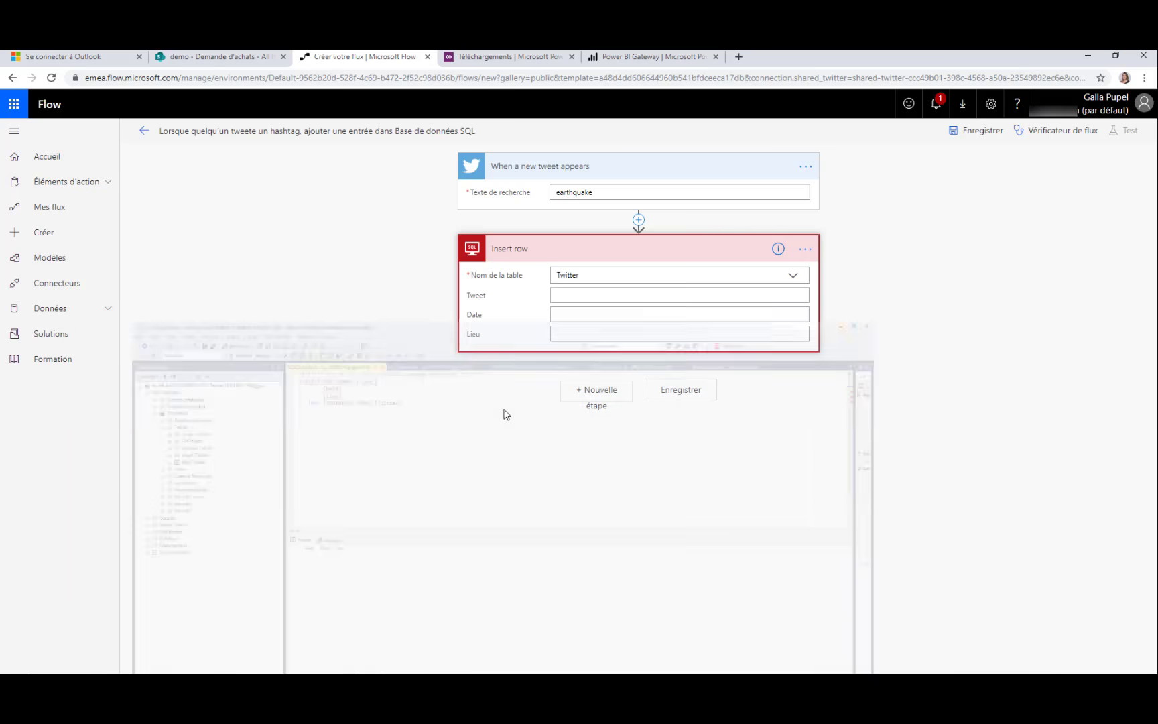
pyautogui.click(567, 293)
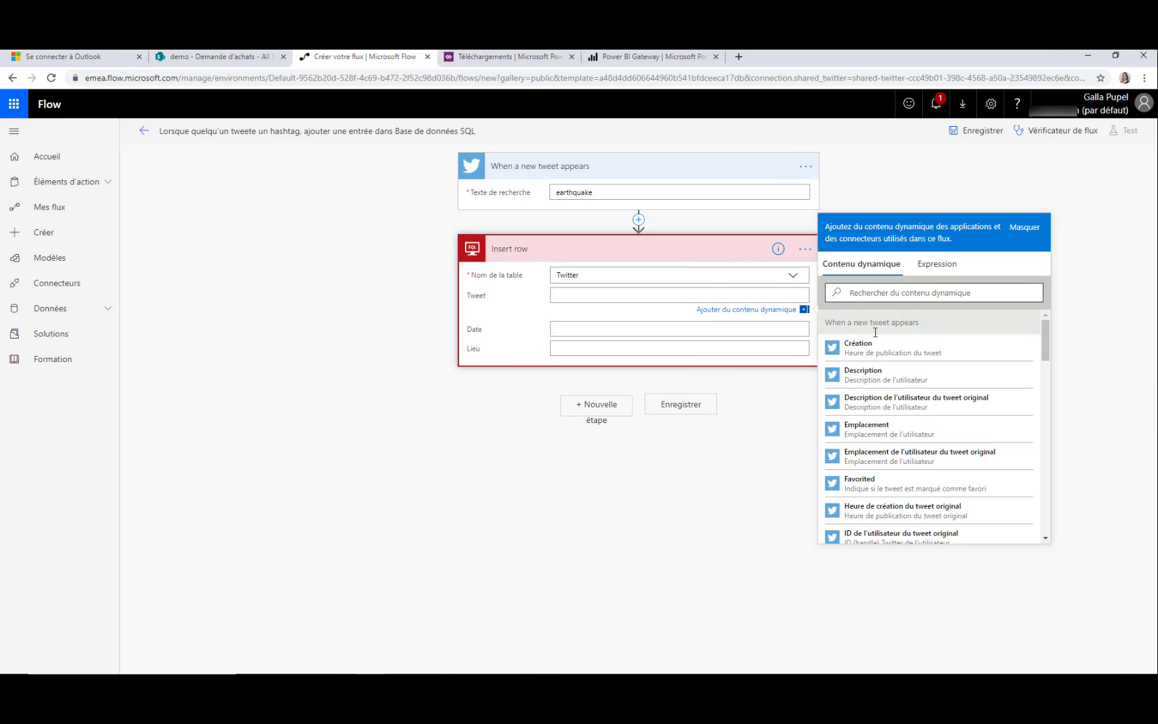
pyautogui.click(895, 298)
pyautogui.write('tweet')
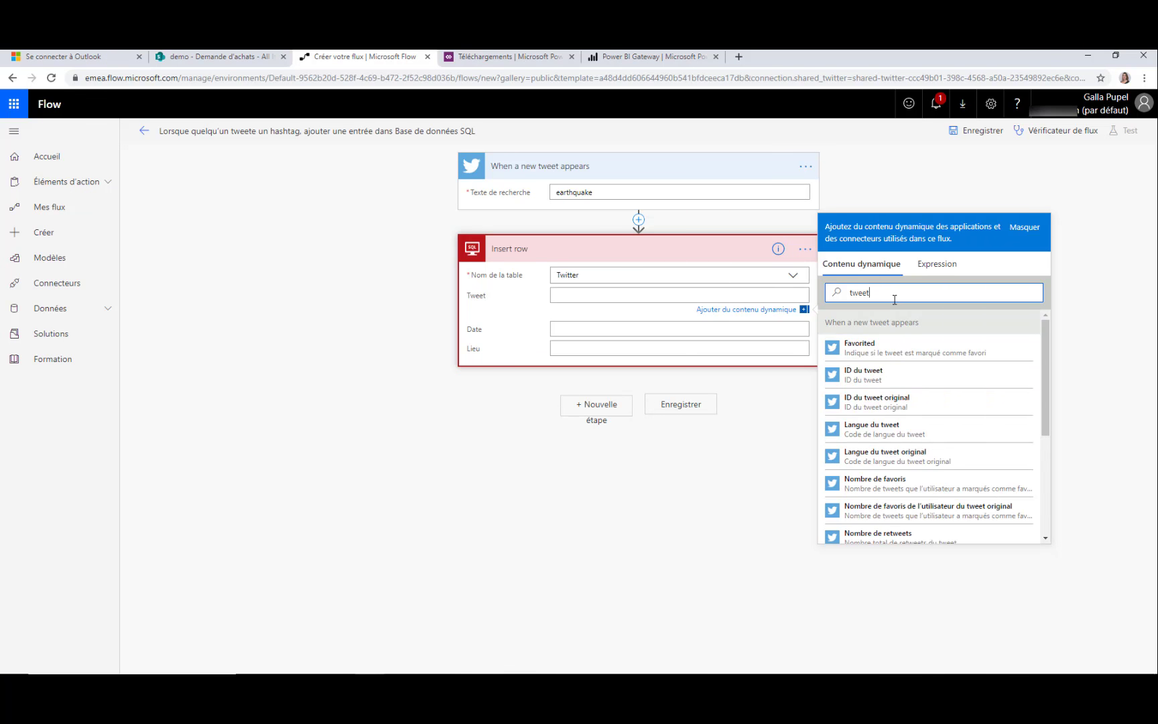
pyautogui.scroll(-3, 911, 443)
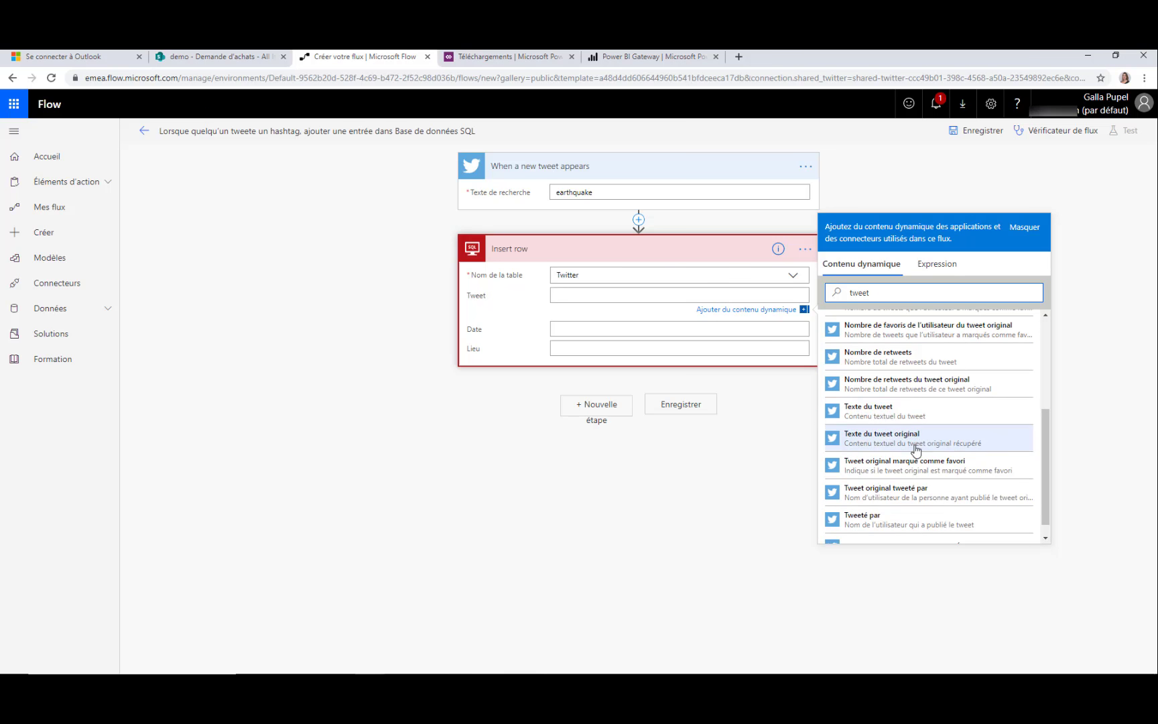
pyautogui.click(899, 410)
# Set the Date field to the tweet's Création time
pyautogui.click(585, 330)
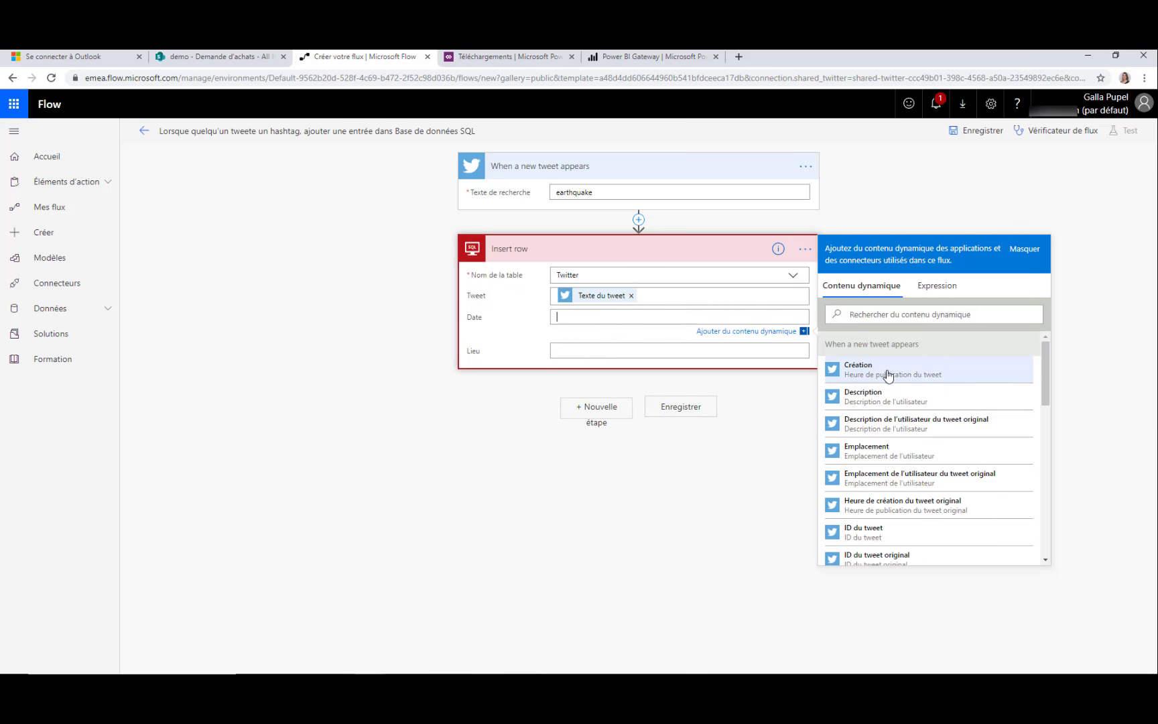
pyautogui.click(851, 314)
pyautogui.write('dat')
pyautogui.press('BackSpace')
pyautogui.press('BackSpace')
pyautogui.scroll(-3, 909, 424)
pyautogui.scroll(-1, 910, 424)
pyautogui.click(872, 286)
pyautogui.press('BackSpace')
pyautogui.write('cr')
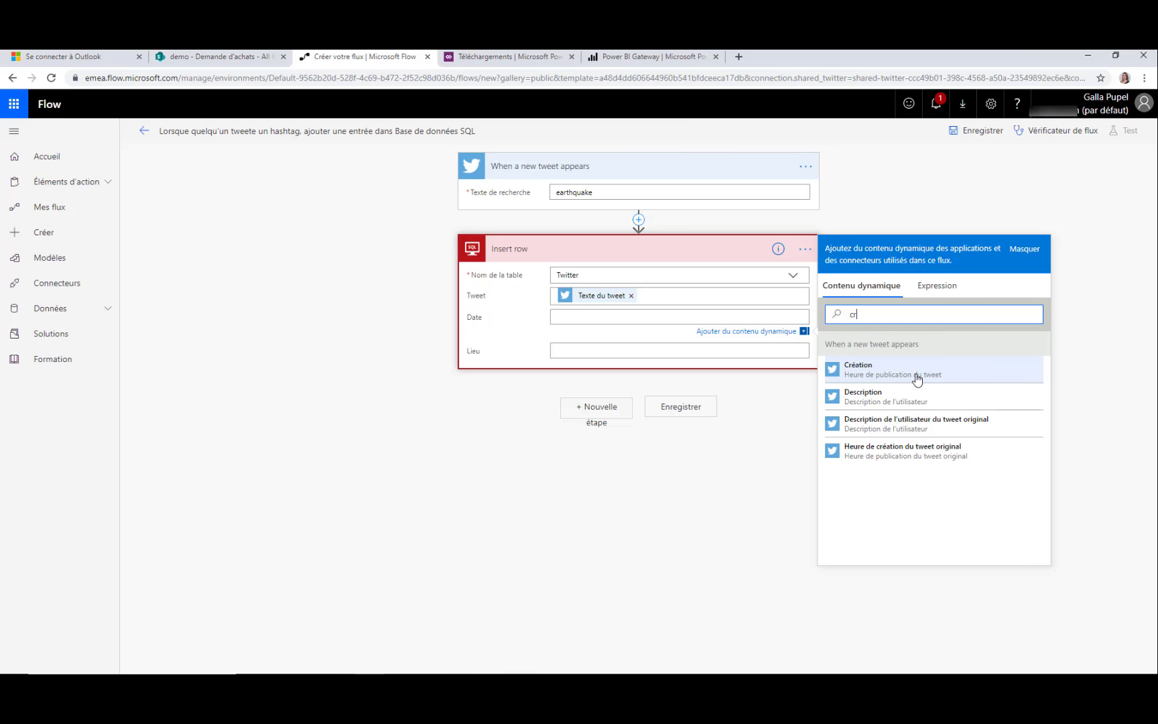
pyautogui.click(917, 377)
# Map the Lieu field to the user's Emplacement and save the flow
pyautogui.click(913, 337)
pyautogui.write('empl')
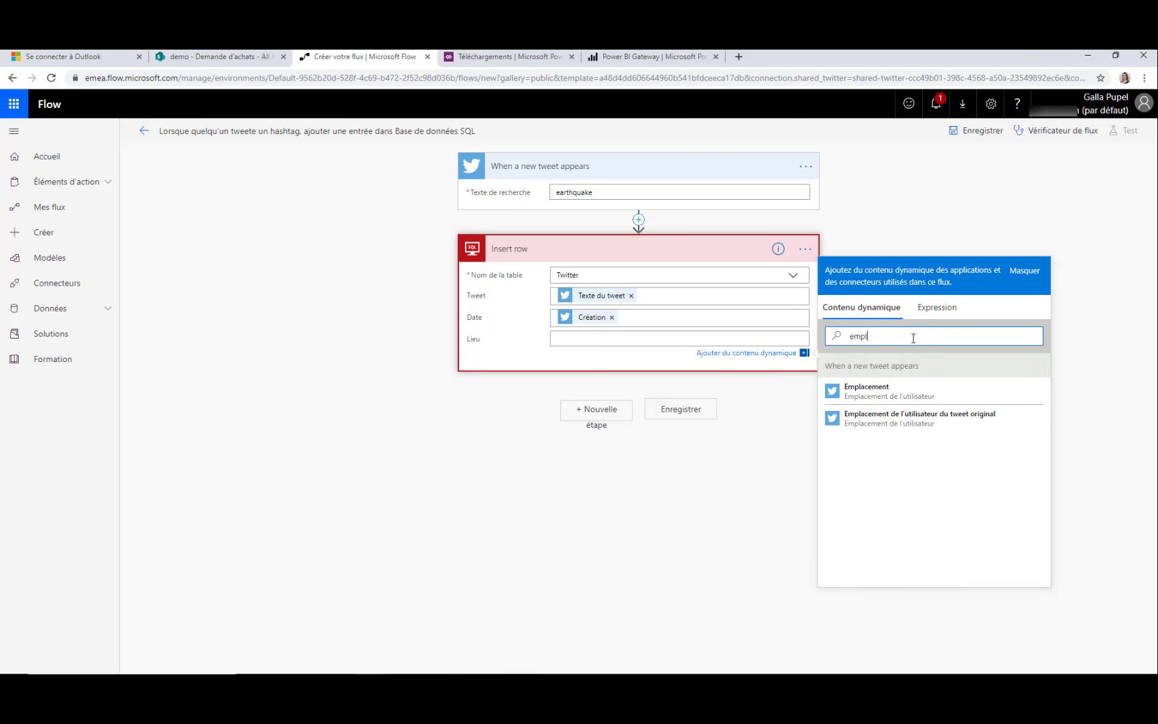
pyautogui.click(933, 394)
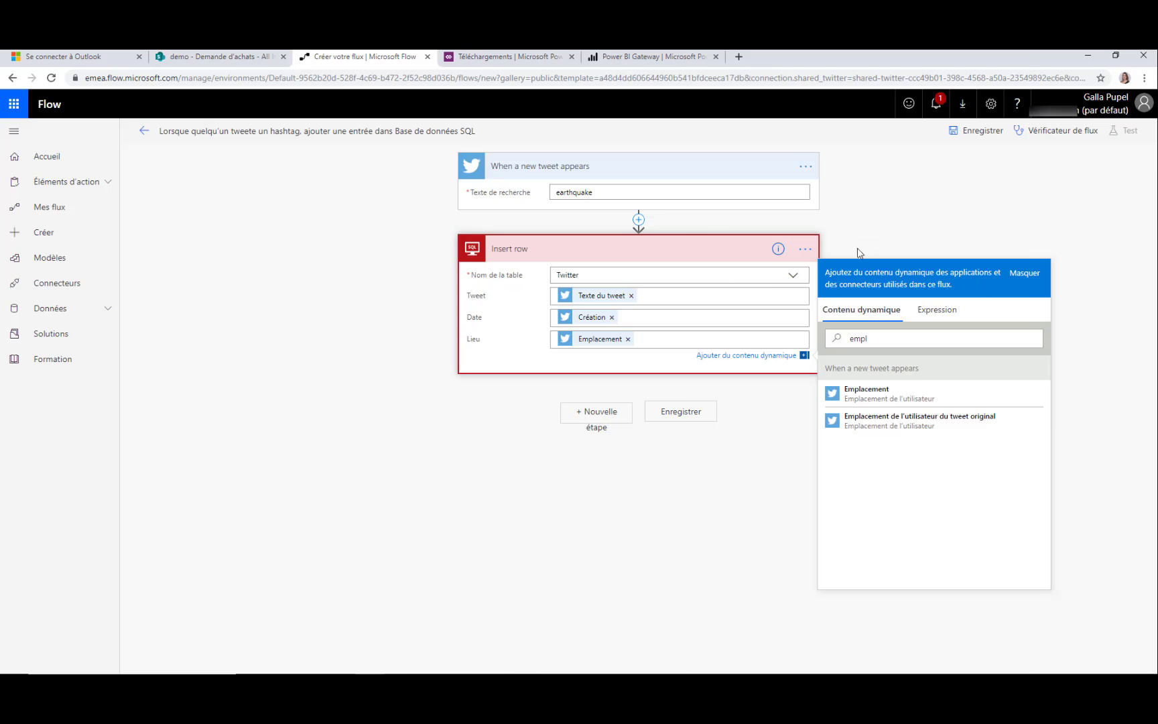
pyautogui.click(645, 425)
pyautogui.click(976, 131)
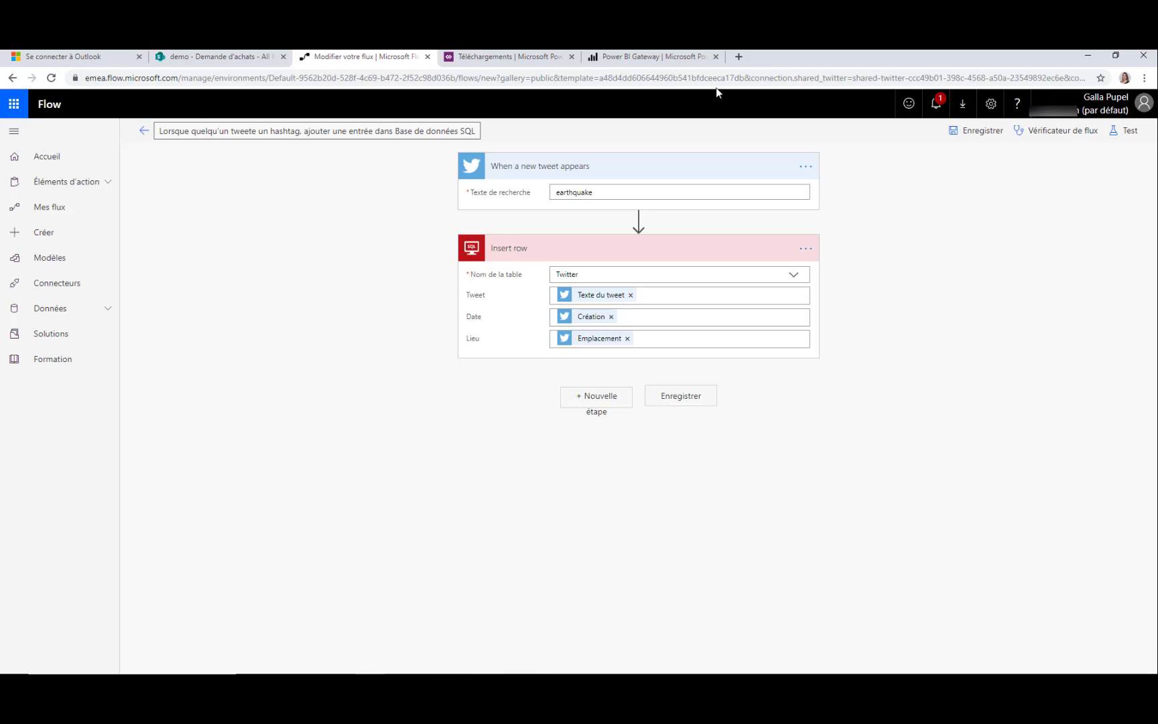
# Save and test the flow, then open the latest successful run's Insert row details
pyautogui.click(1131, 131)
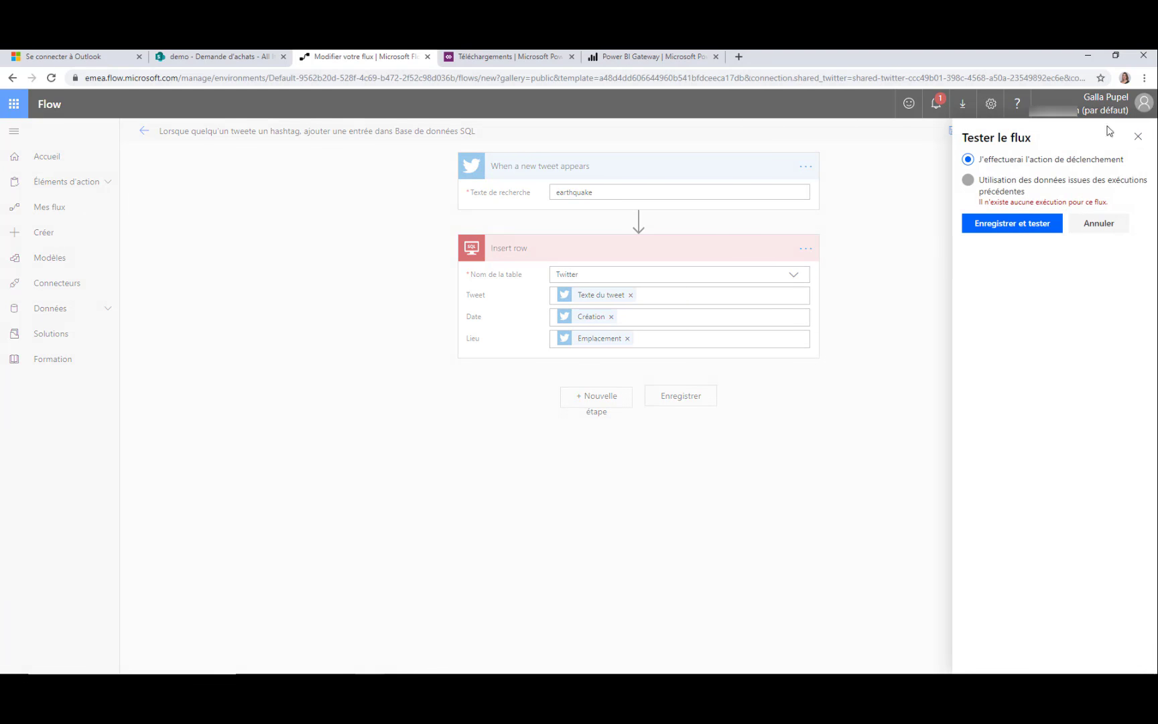
pyautogui.click(1138, 136)
pyautogui.click(1129, 134)
pyautogui.click(1007, 229)
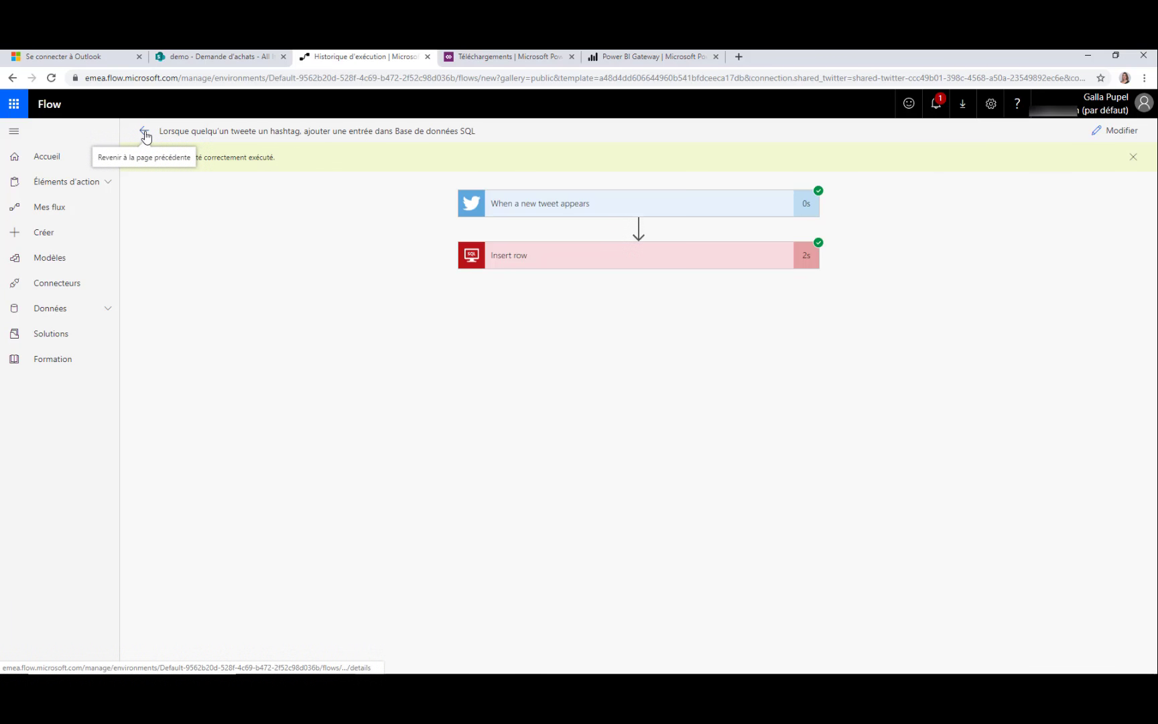
pyautogui.click(143, 131)
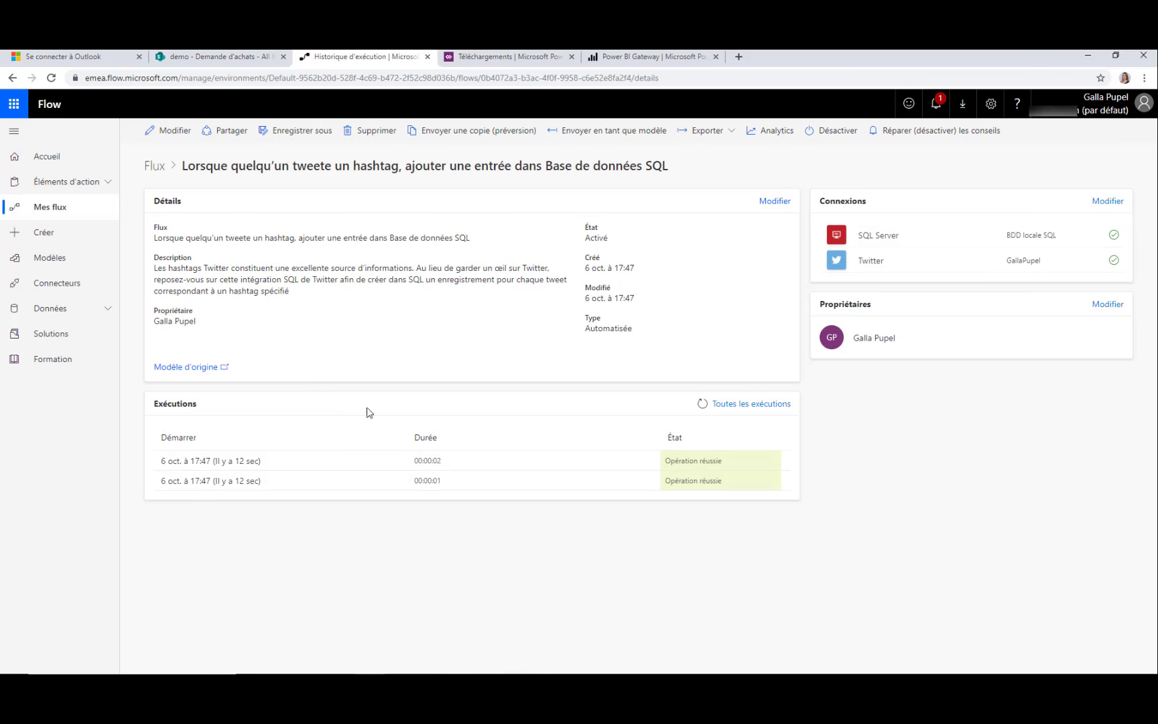
pyautogui.click(251, 462)
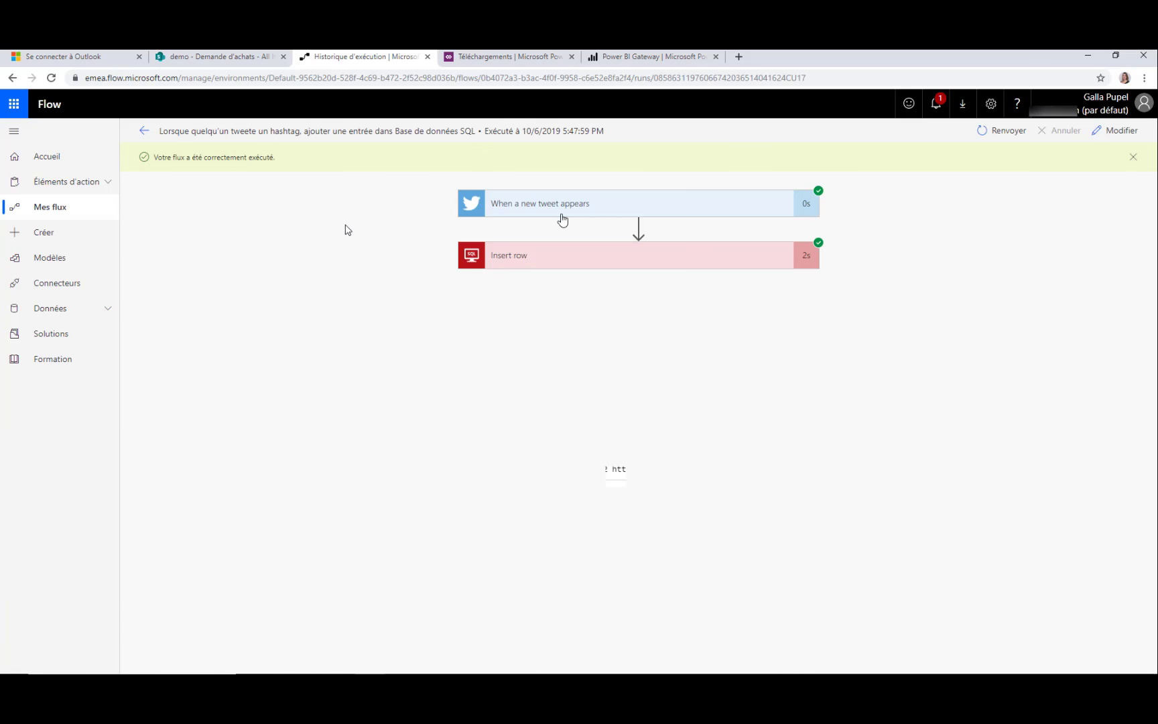
pyautogui.click(553, 261)
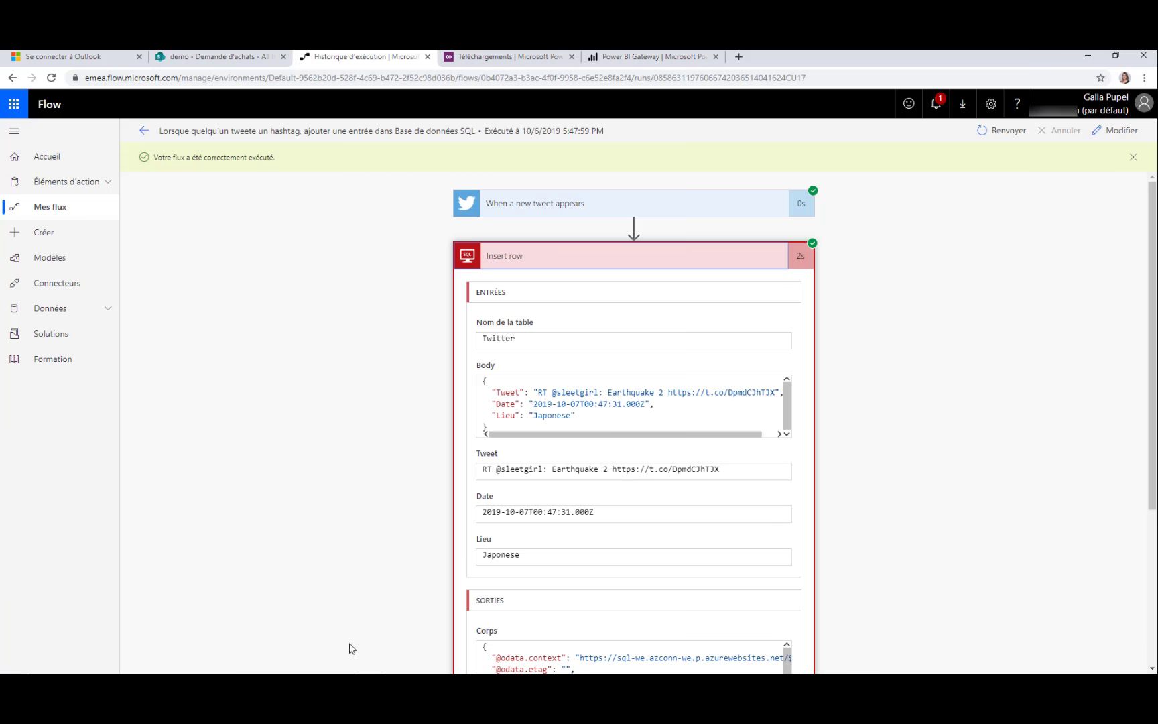
# Re-run the SELECT TOP query on dbo.Twitter in SQL Server Management Studio
pyautogui.hotkey('alt', 'Tab')
pyautogui.moveTo(315, 186); pyautogui.dragTo(265, 142)
pyautogui.click(173, 101)
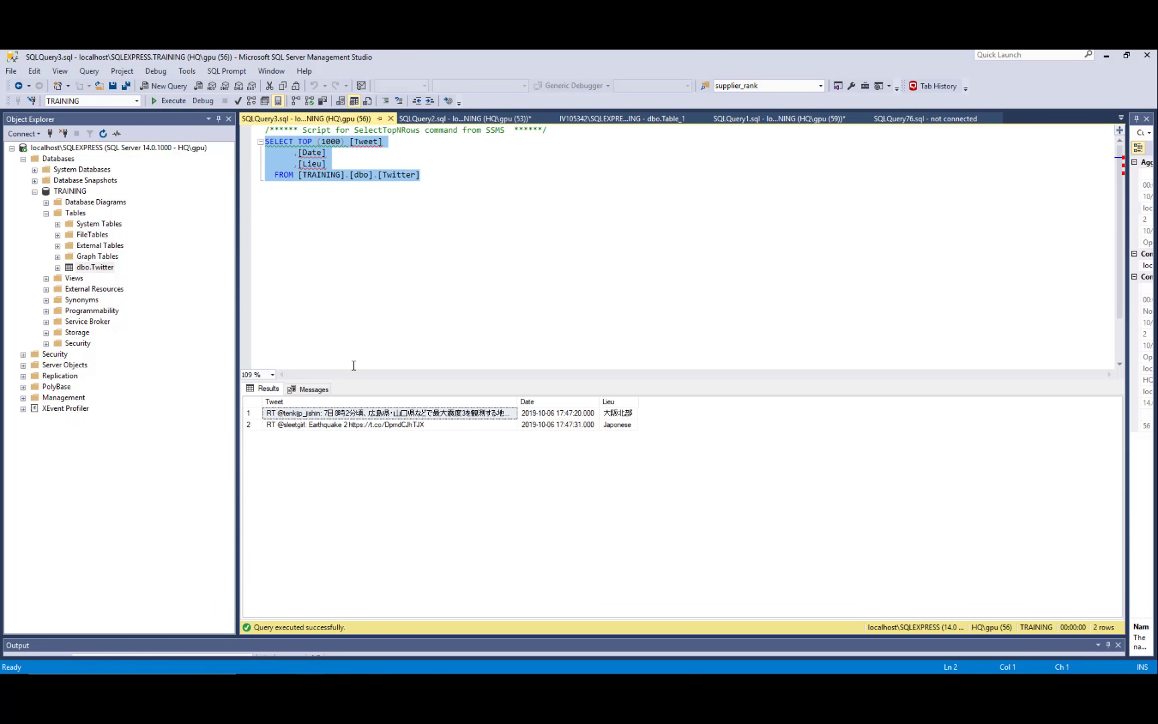
# Highlight the two inserted earthquake tweets and their locations, 大阪北部 and Japonese, in the results
pyautogui.moveTo(450, 427); pyautogui.dragTo(451, 416)
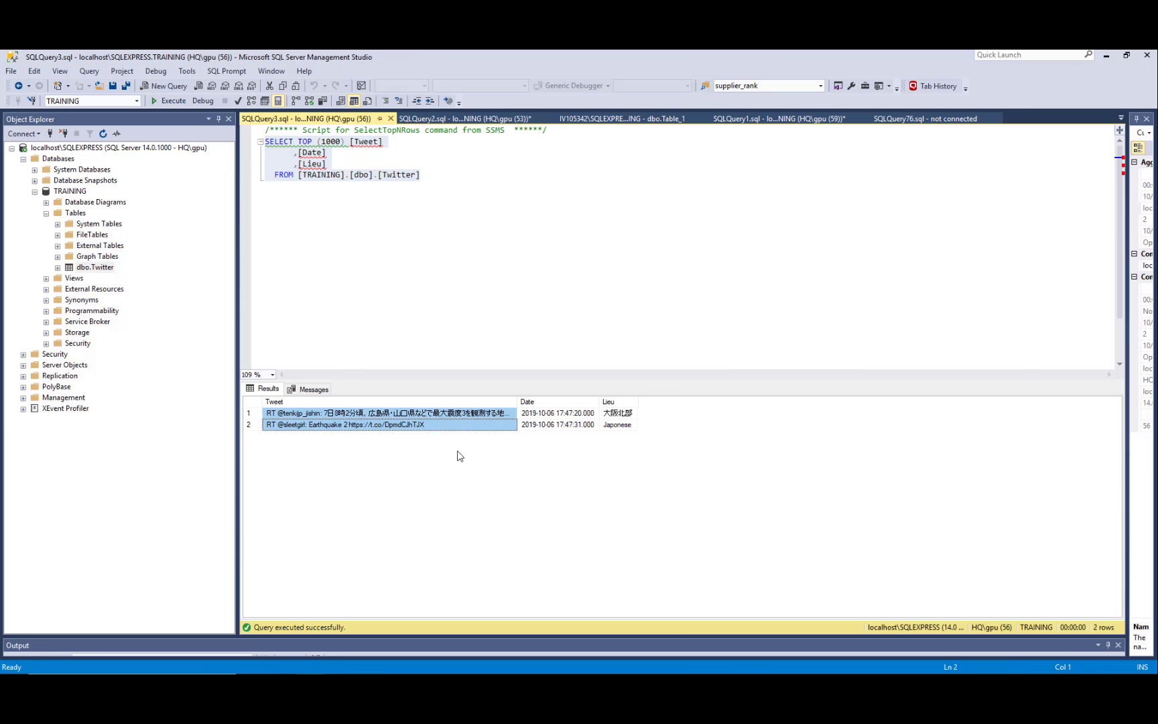
pyautogui.moveTo(617, 428); pyautogui.dragTo(616, 417)
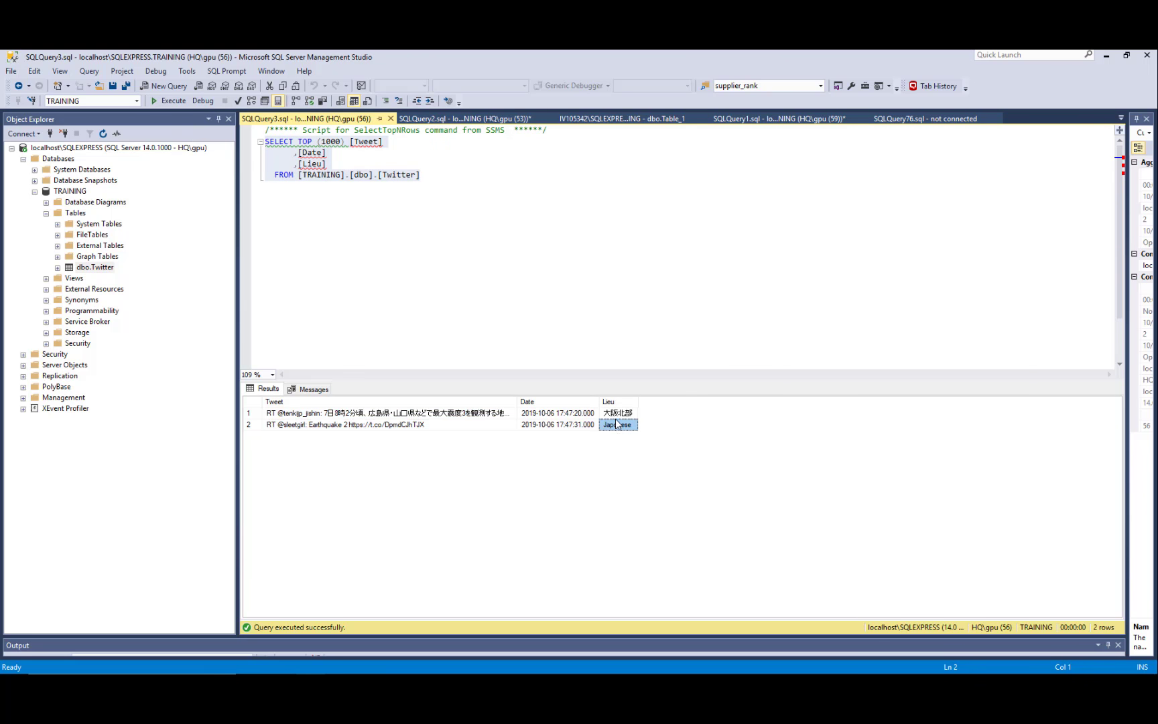
pyautogui.click(554, 273)
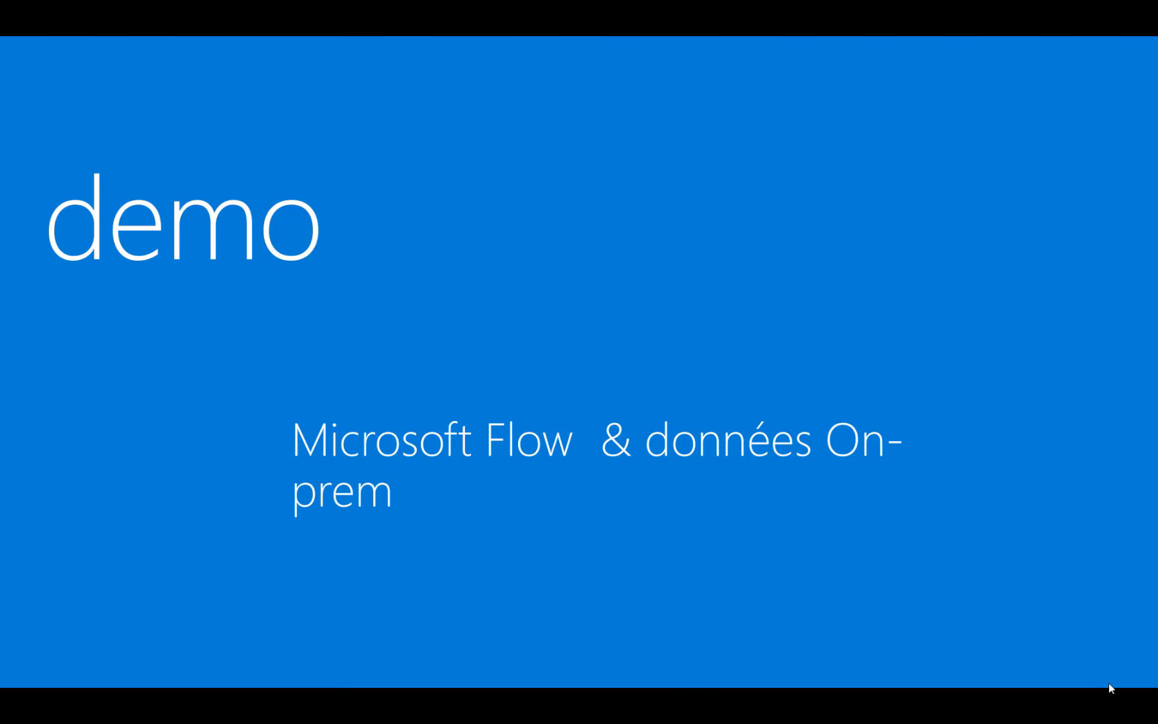
# Advance the slideshow to slide 14, 'Flow & Power BI'
pyautogui.press('Right')
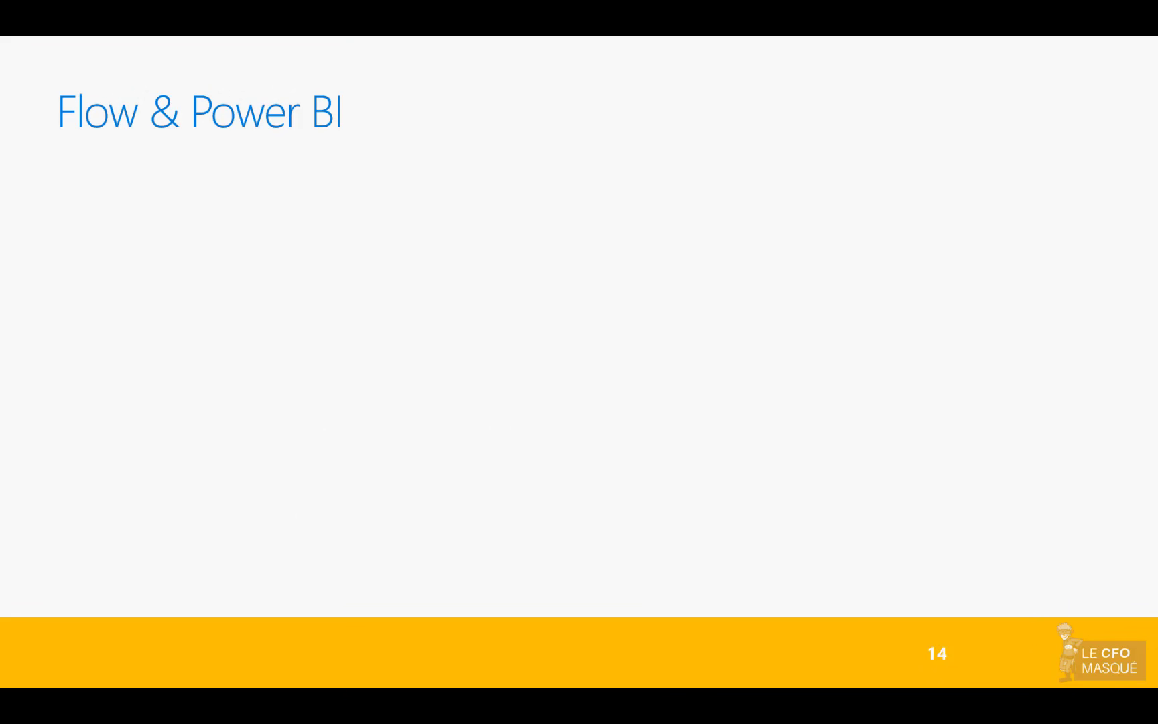
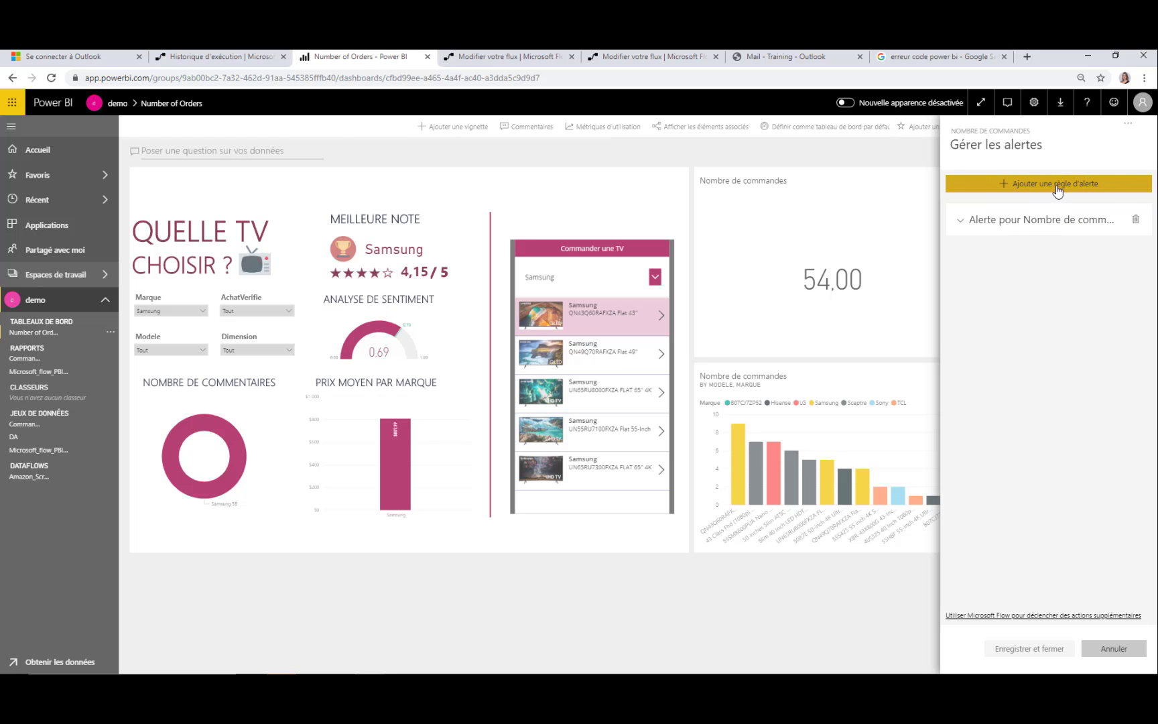
# Add and save the tile alert 'Alerte pour Nombre de commandes TEST' with threshold 55 and e-mail sending on
pyautogui.click(1058, 191)
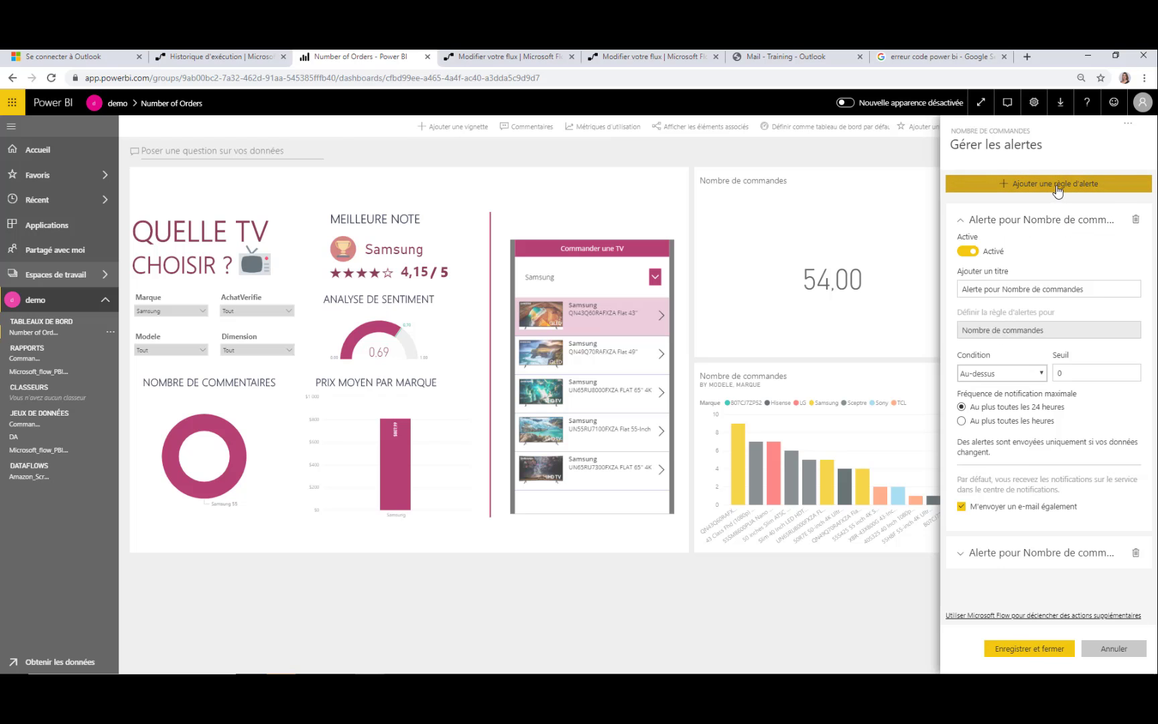
pyautogui.click(1092, 290)
pyautogui.write('Test')
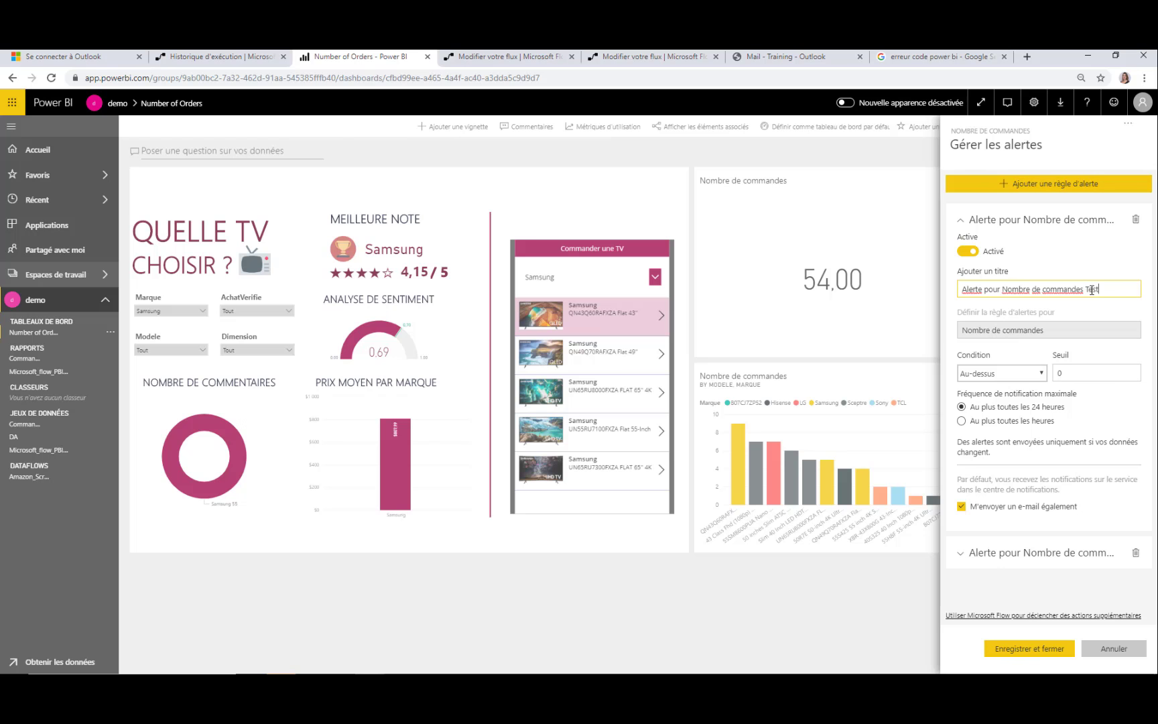
pyautogui.write('EST')
pyautogui.click(1076, 374)
pyautogui.press('BackSpace')
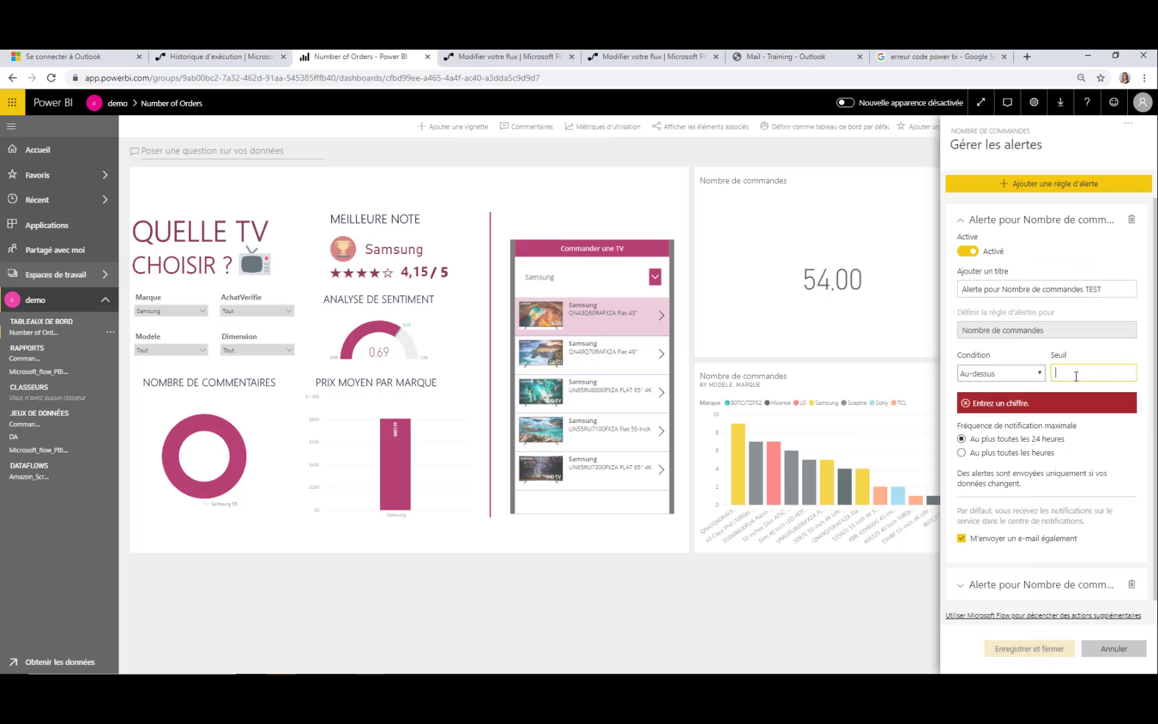
pyautogui.write('55')
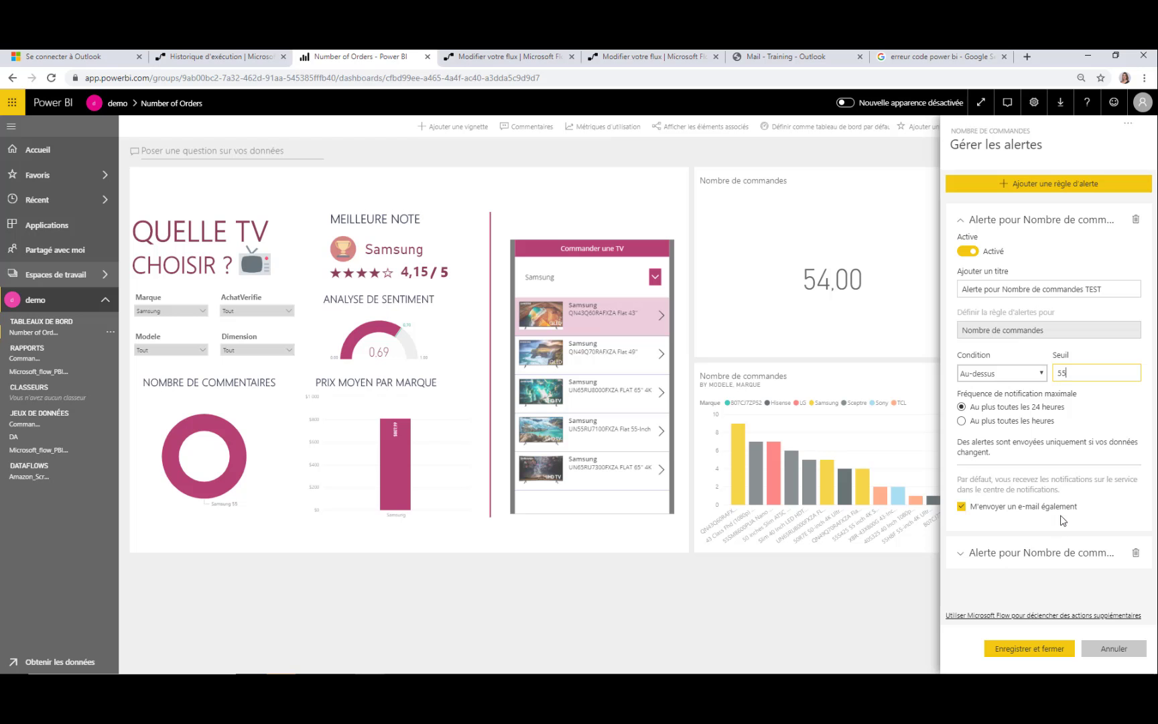
pyautogui.click(963, 508)
pyautogui.click(963, 508)
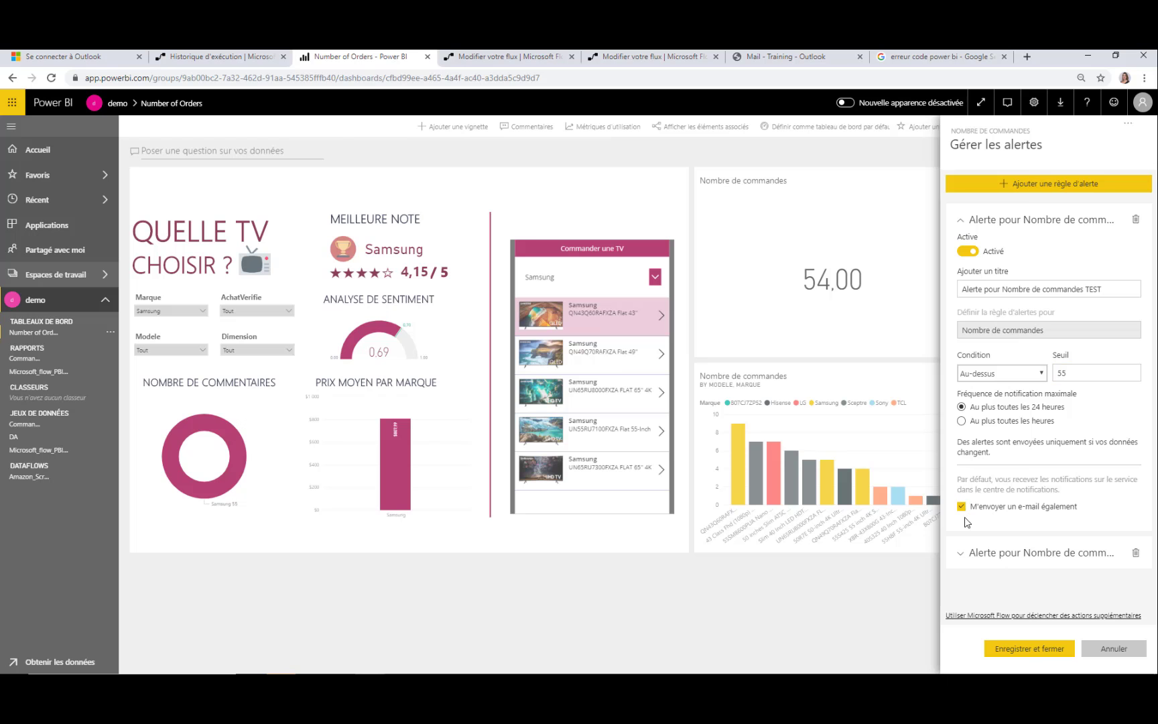
pyautogui.click(1031, 649)
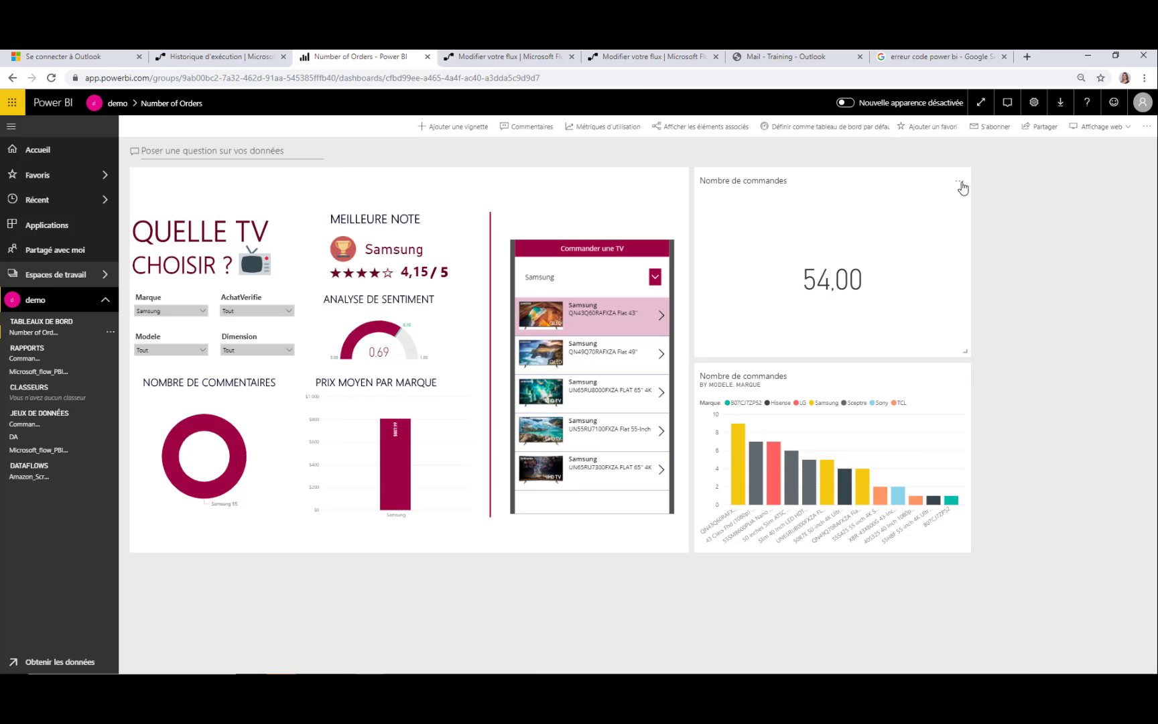
# From the Nombre de commandes tile's alert management, start a Microsoft Flow triggered by the data alert
pyautogui.click(963, 185)
pyautogui.click(1009, 254)
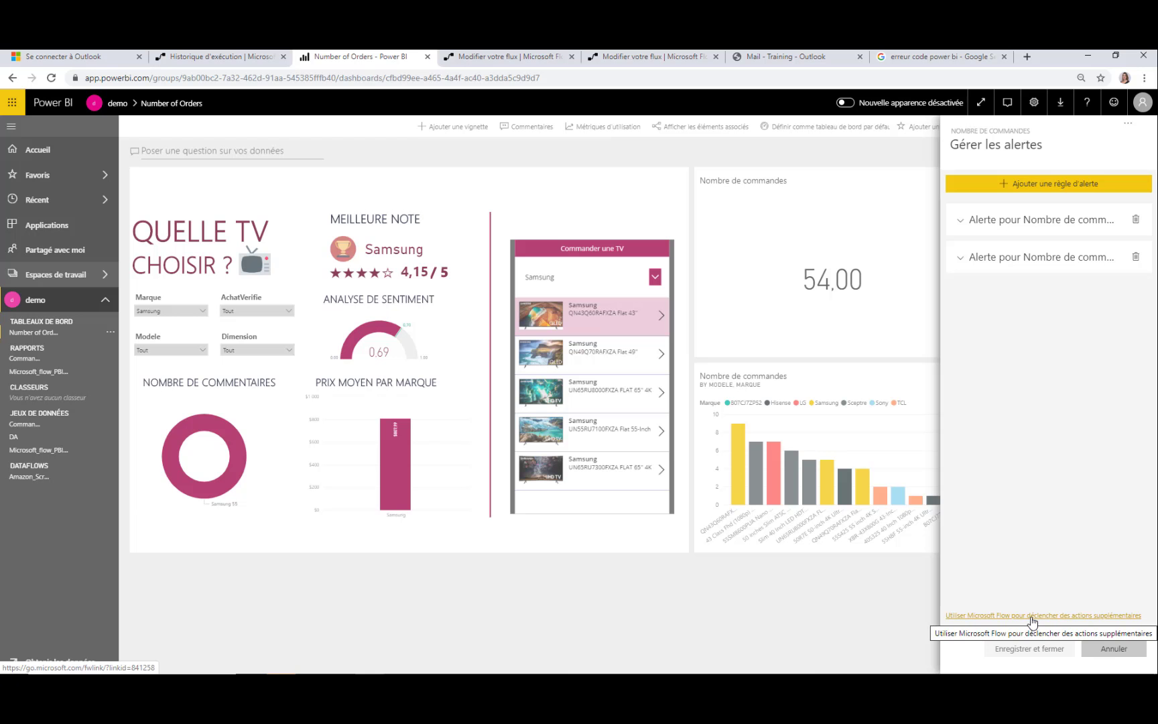
pyautogui.click(1032, 616)
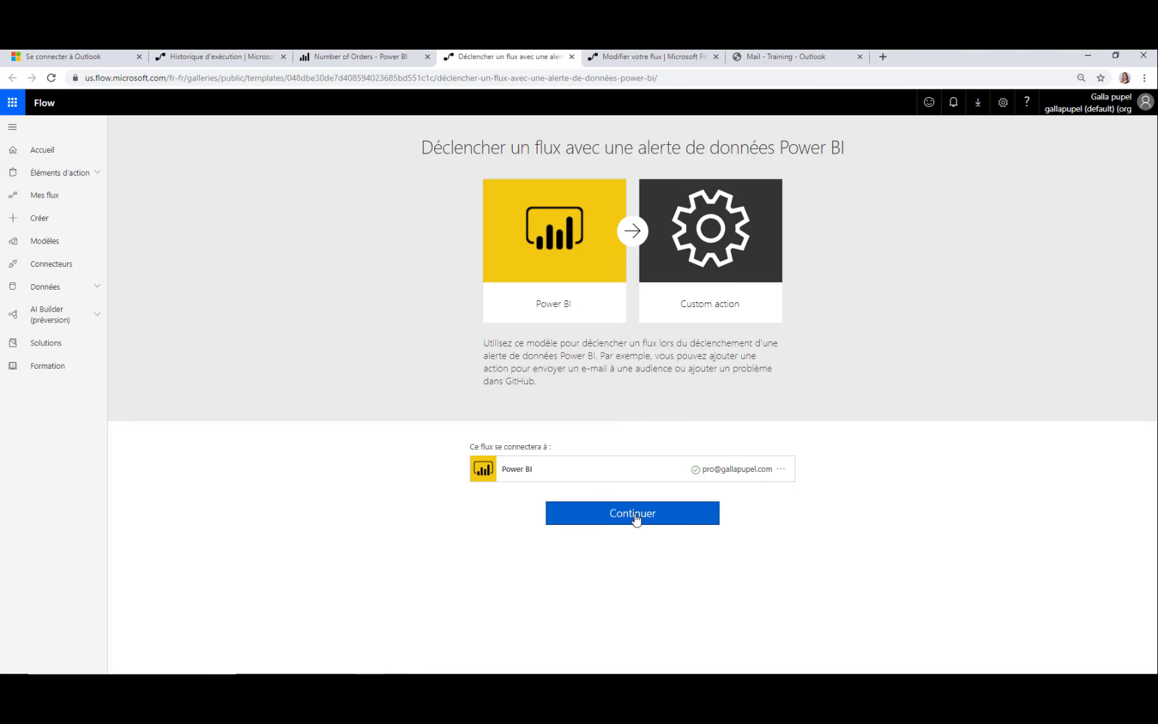
# Continue with the Power BI alert template and set the trigger alert to 'Alerte pour Nombre de commandes TEST'
pyautogui.click(635, 517)
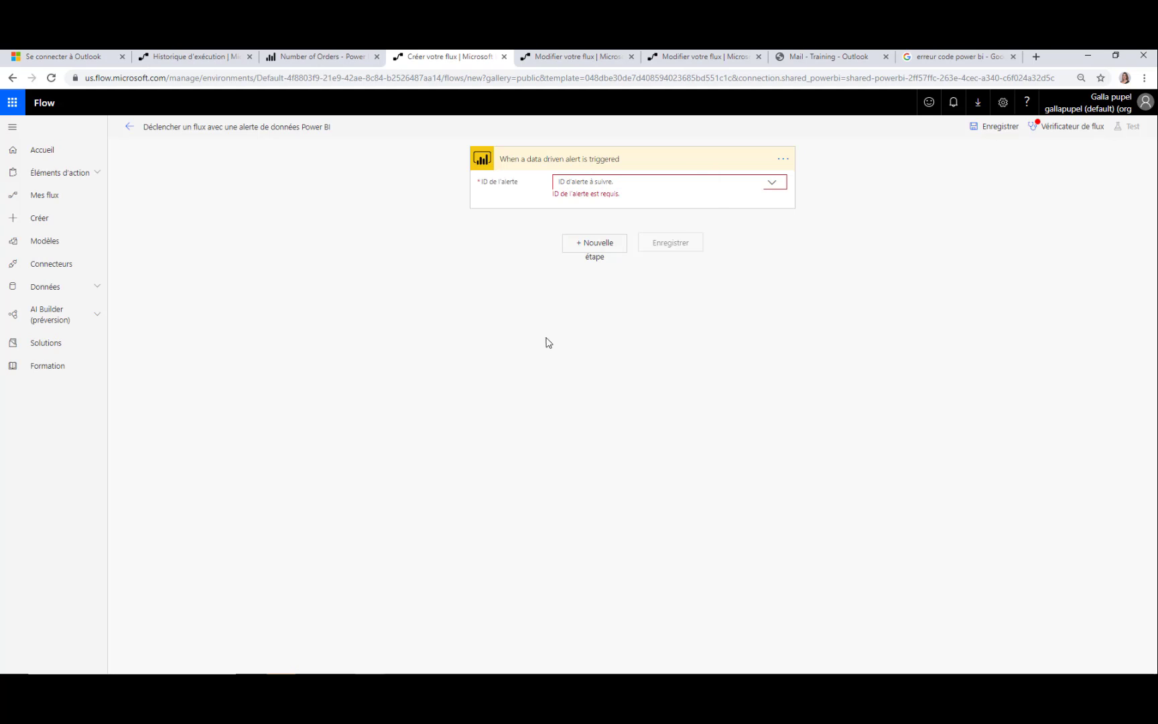
pyautogui.click(584, 178)
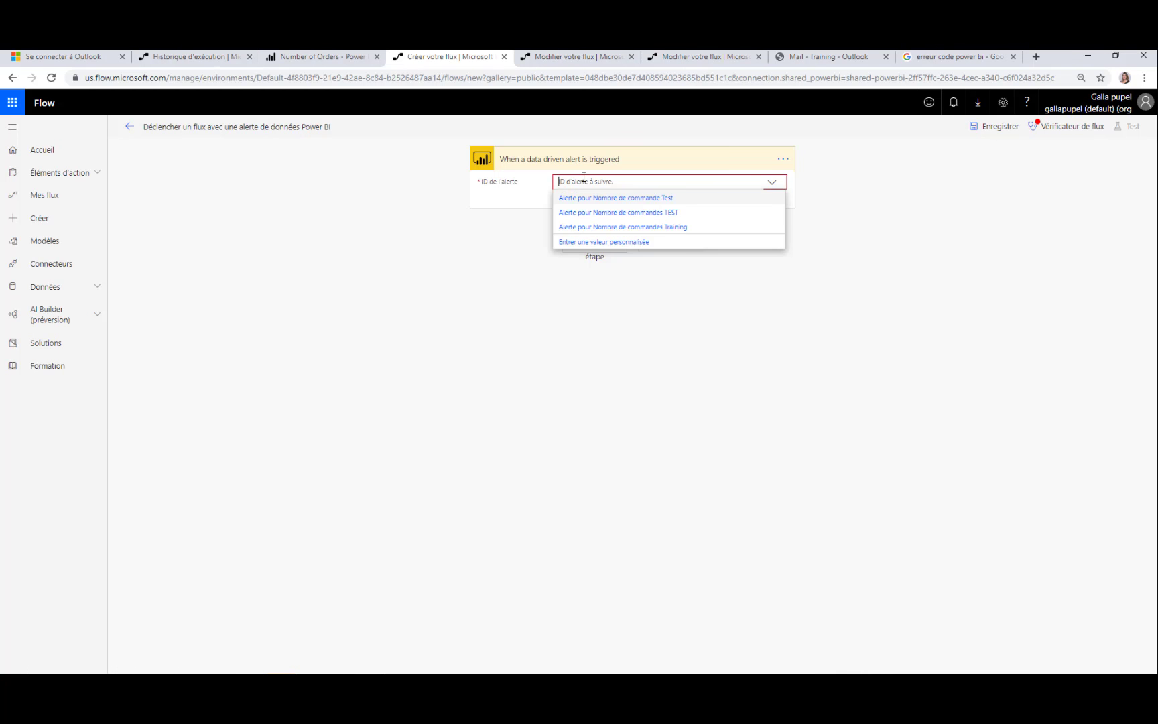
pyautogui.click(614, 213)
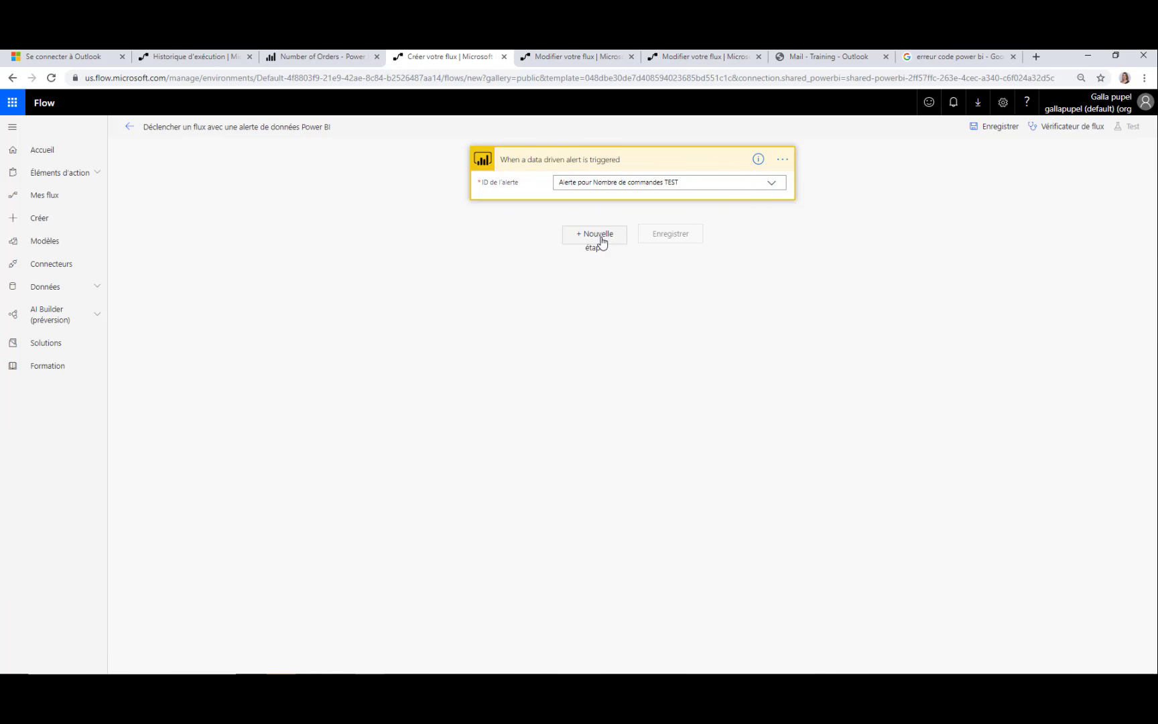
# Add a Courrier 'Envoyer une notification par e-mail (V3)' step after the trigger
pyautogui.click(601, 240)
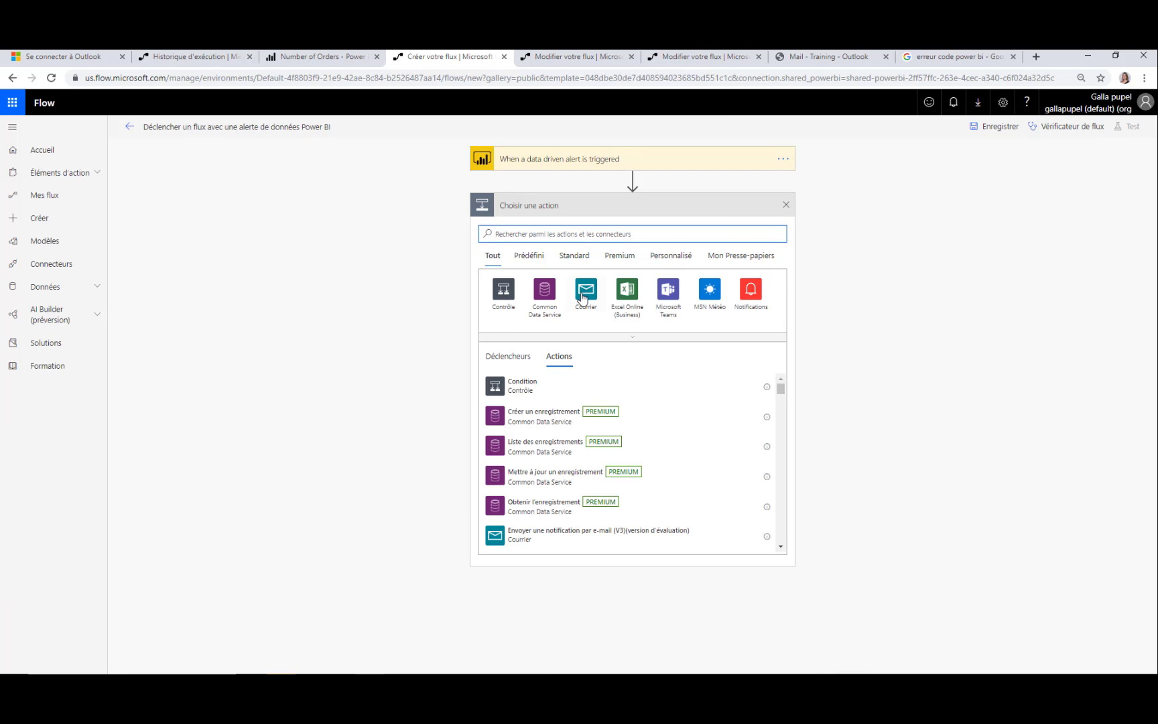
pyautogui.click(588, 298)
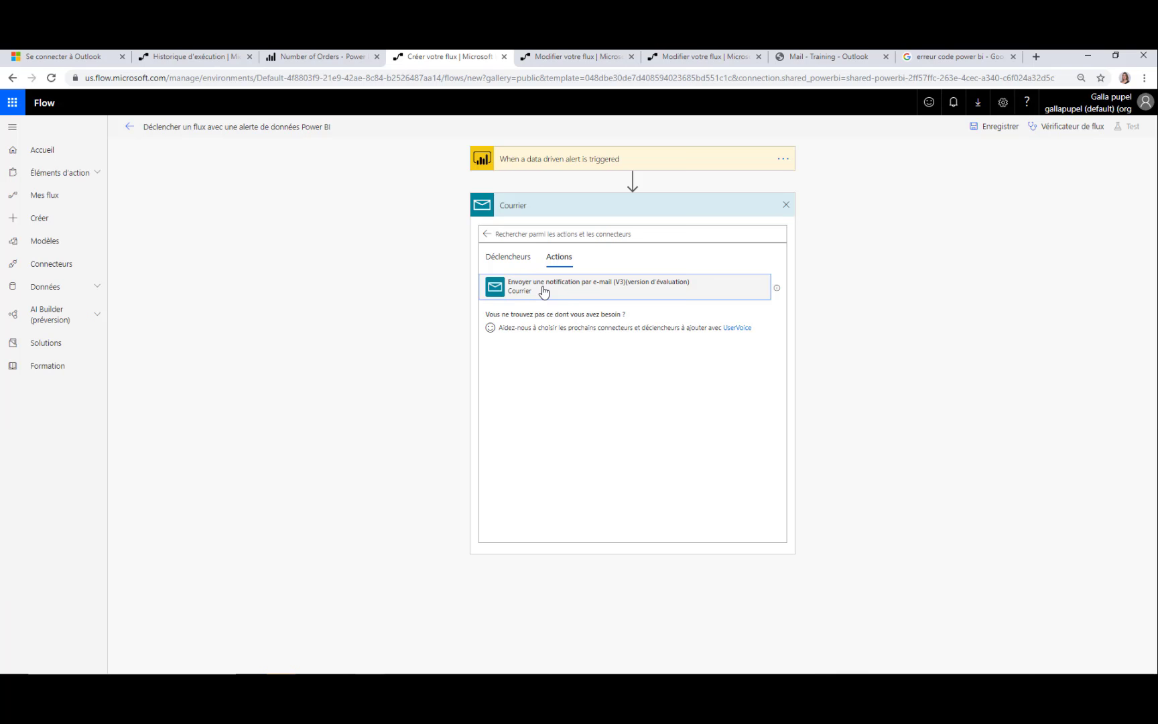
pyautogui.click(657, 287)
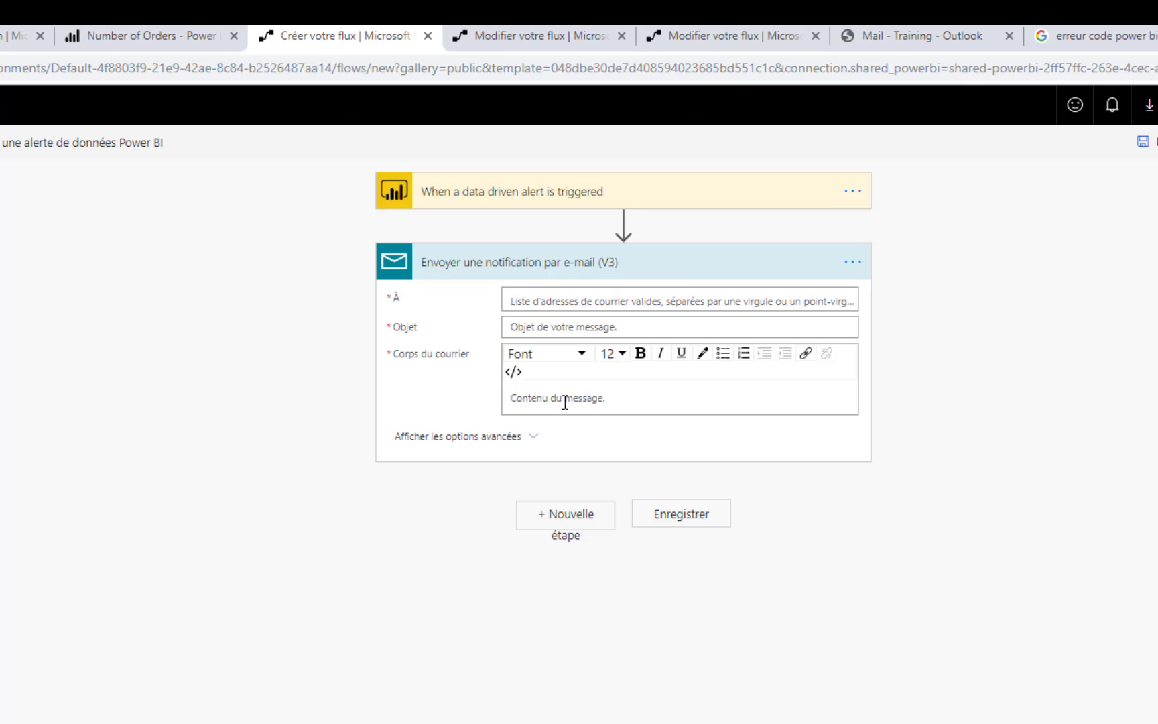
# Address the e-mail to the Training mailbox with subject 'Le seuil de l'alerte [alert title] a été atteint'
pyautogui.click(535, 303)
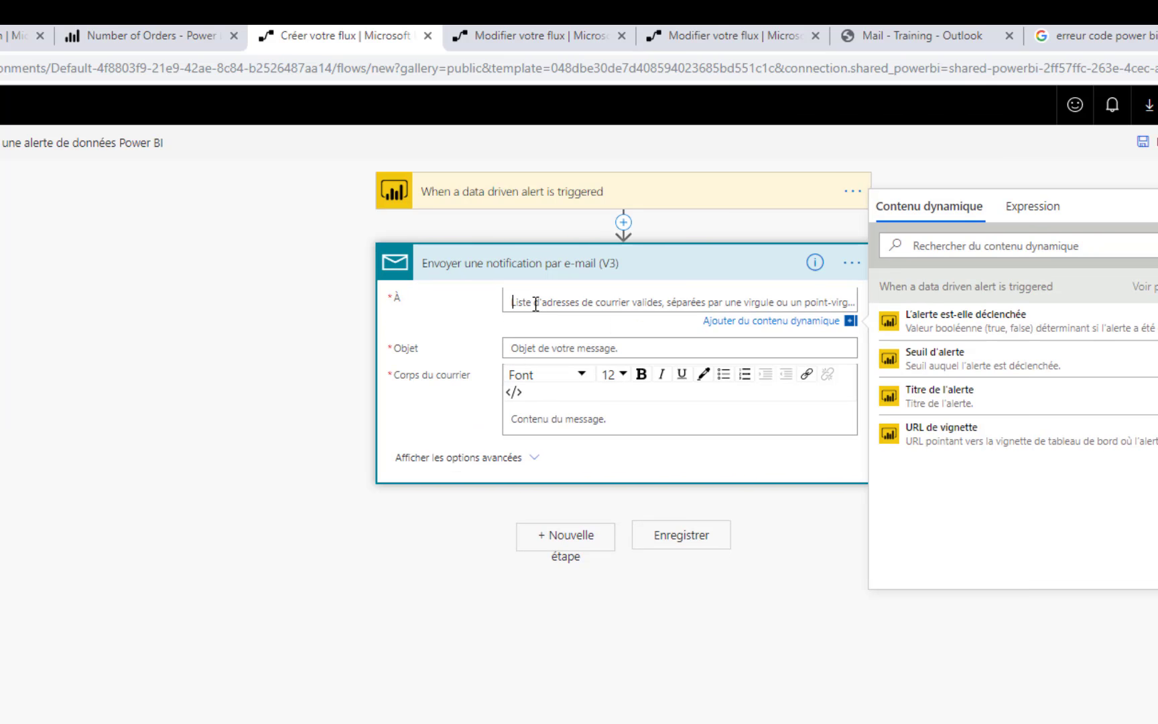
pyautogui.write('traIN')
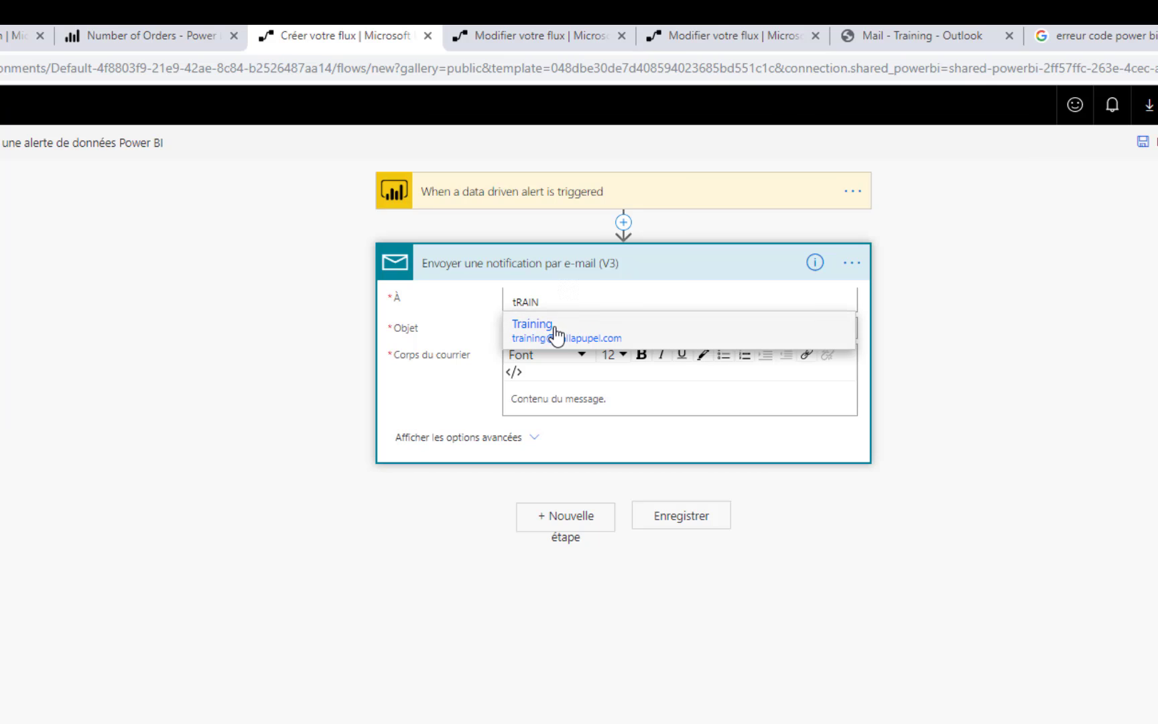
pyautogui.click(555, 331)
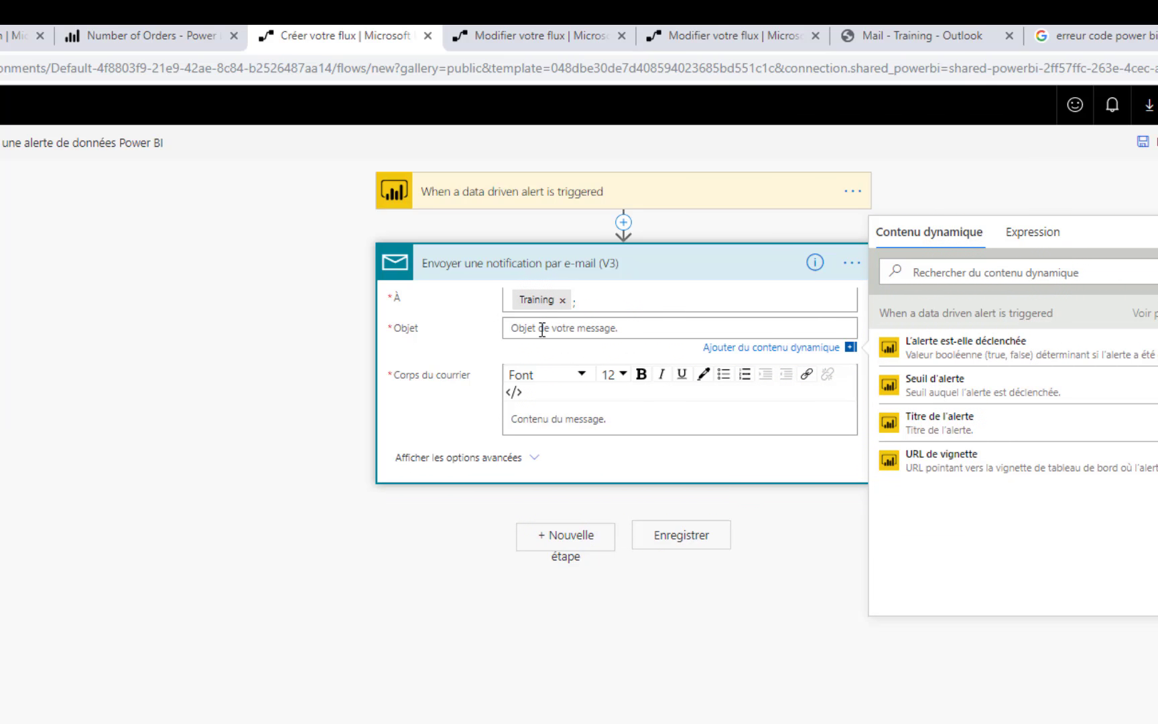
pyautogui.write("Le seuil de l'alerte")
pyautogui.click(958, 423)
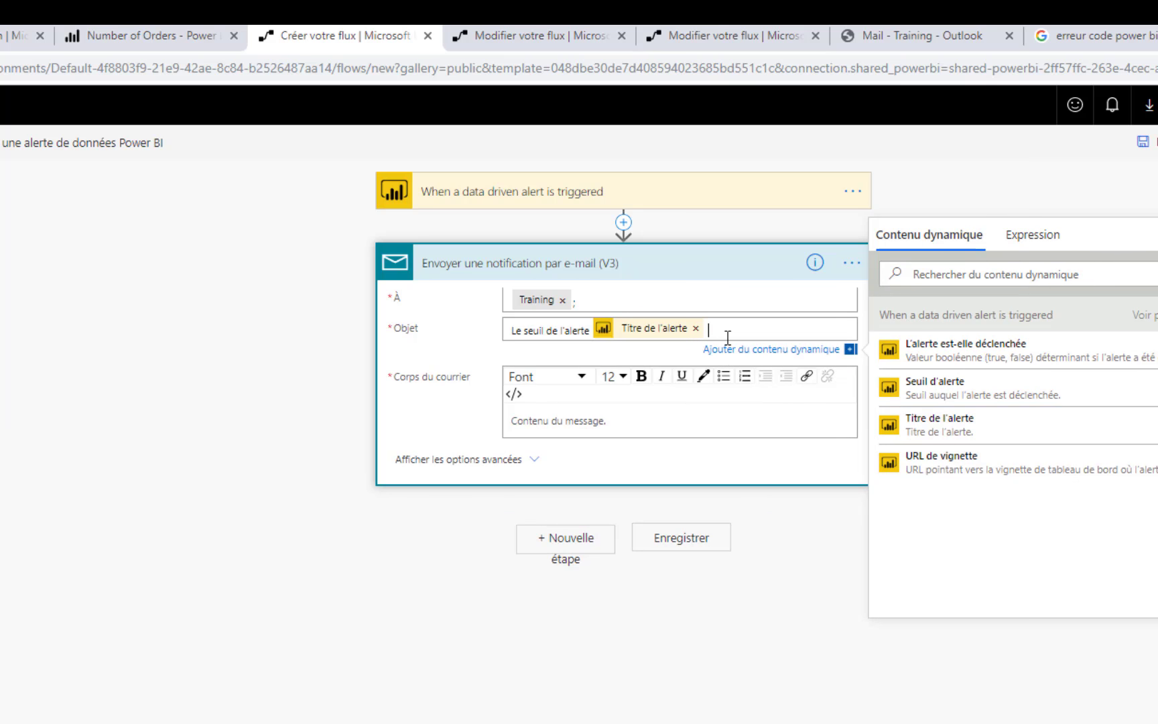
pyautogui.write('a ét')
pyautogui.press('BackSpace')
pyautogui.write('été atteinmt')
pyautogui.press('BackSpace')
pyautogui.press('BackSpace')
pyautogui.write('t')
# Write body 'Merci de faire le nécessaire.' plus a link 'Lien vers le tableau de bode' targeting the tile URL
pyautogui.click(657, 418)
pyautogui.write('Merci de fair')
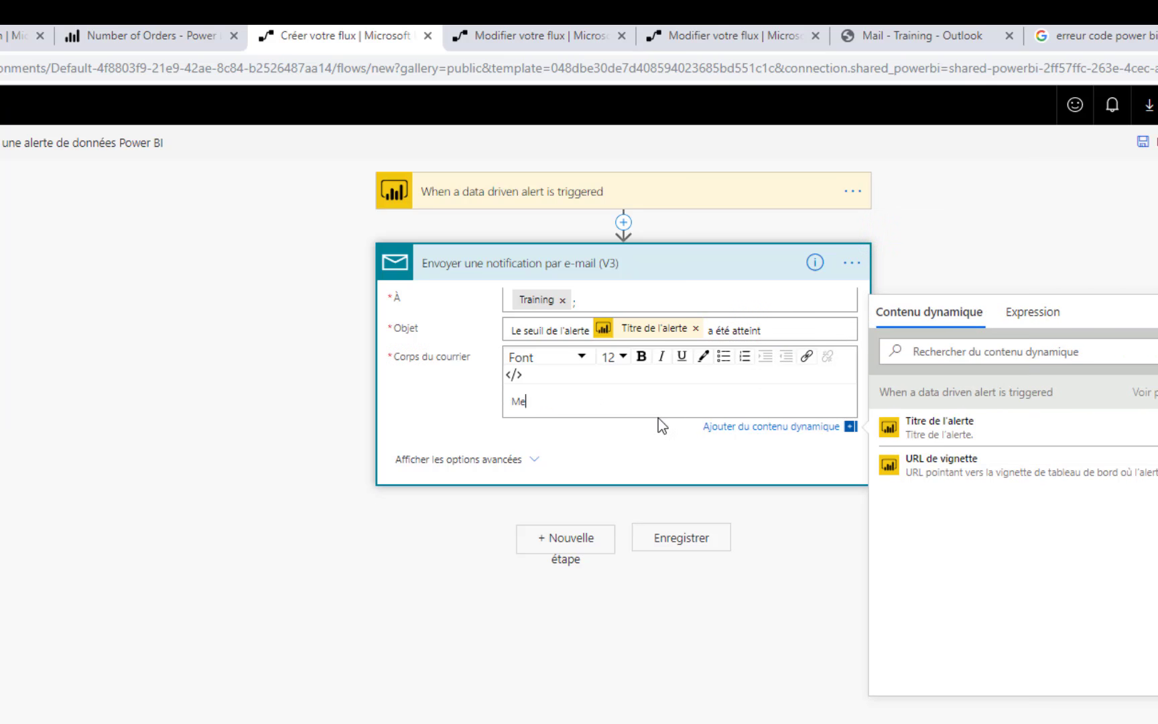
pyautogui.write('e le nécessaire.')
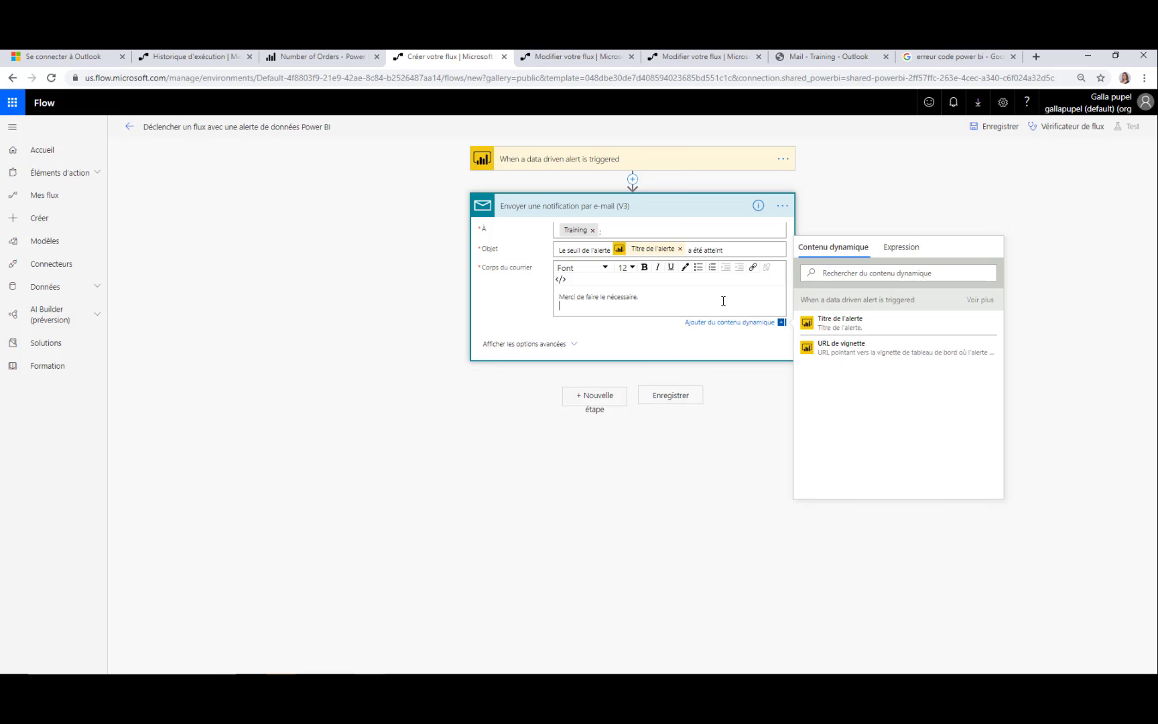
pyautogui.click(753, 268)
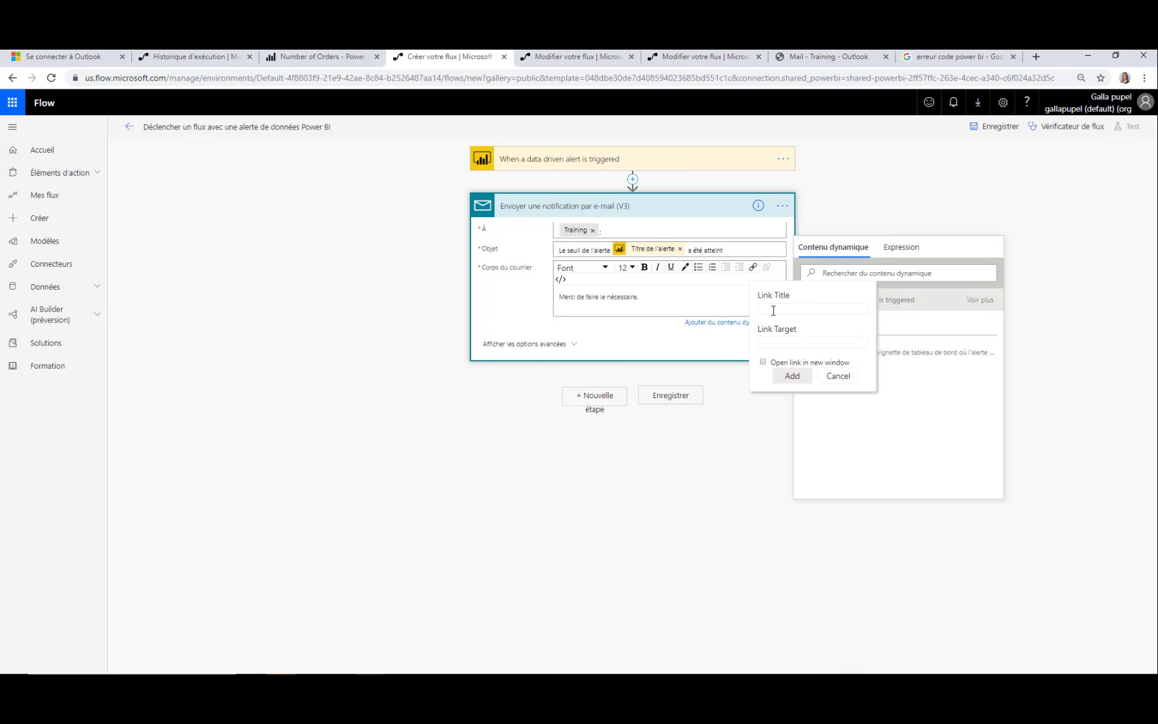
pyautogui.write('Lien vers le tableau de bode')
pyautogui.click(780, 343)
pyautogui.write('url')
pyautogui.click(791, 378)
pyautogui.click(560, 279)
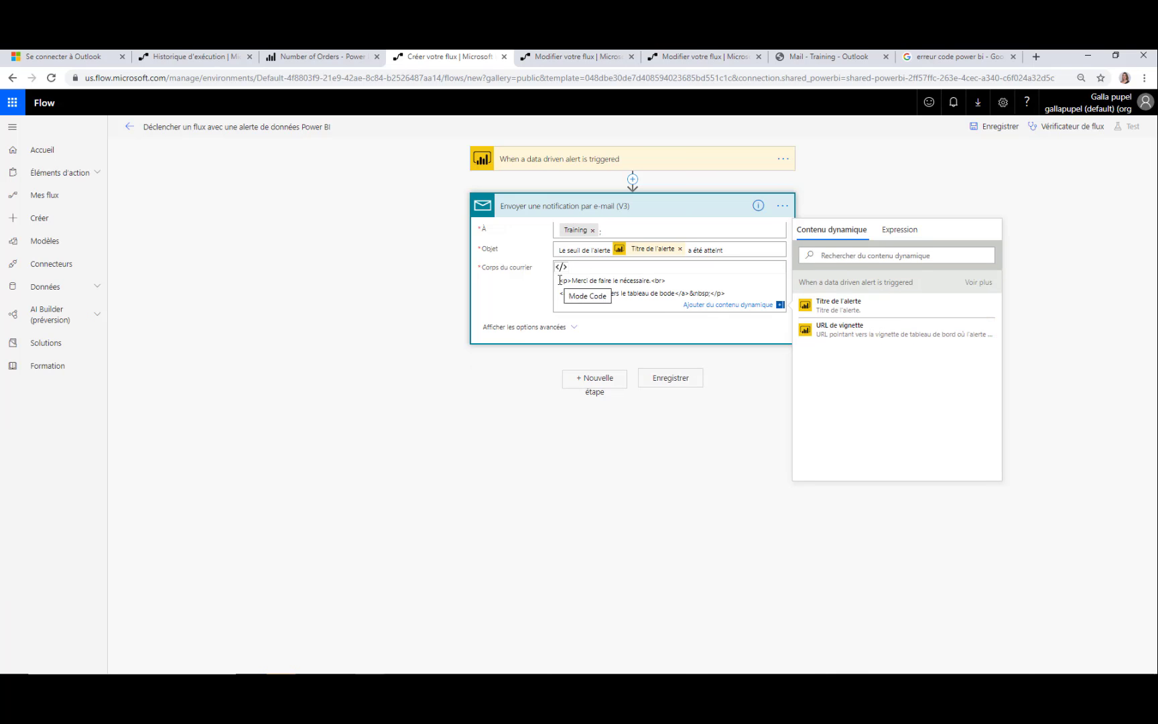
pyautogui.click(586, 294)
pyautogui.click(840, 329)
pyautogui.click(987, 214)
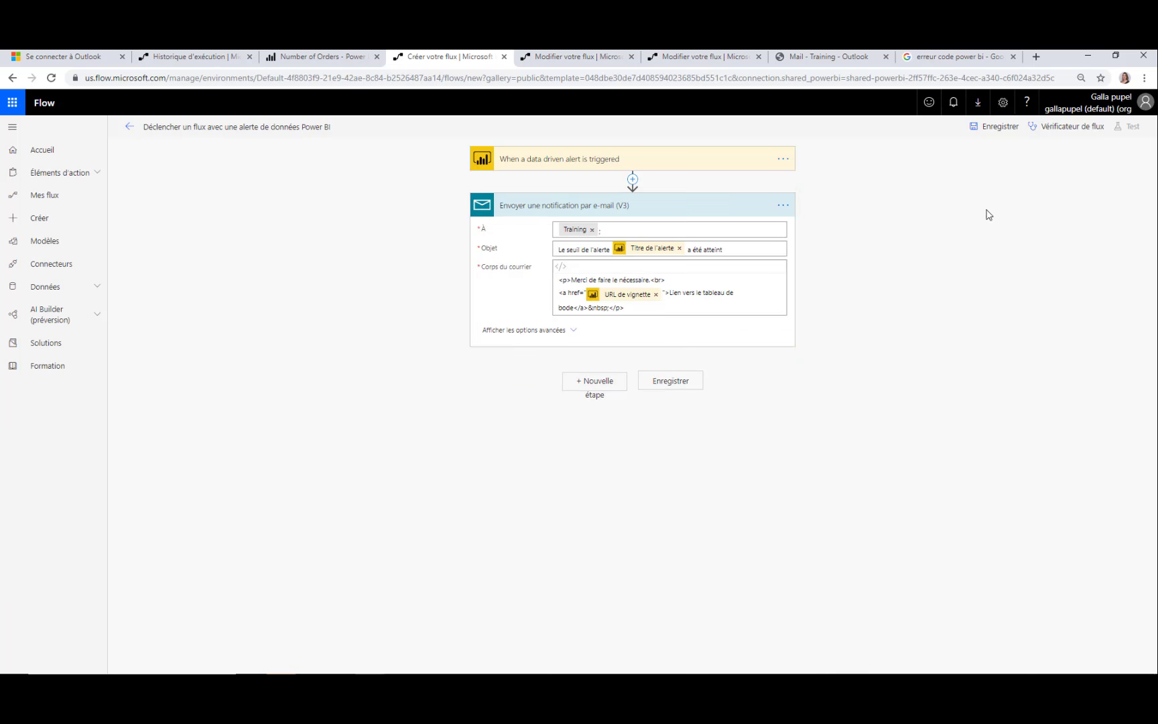
# Save the flow and return to the Number of Orders dashboard, closing the alerts panel
pyautogui.click(994, 127)
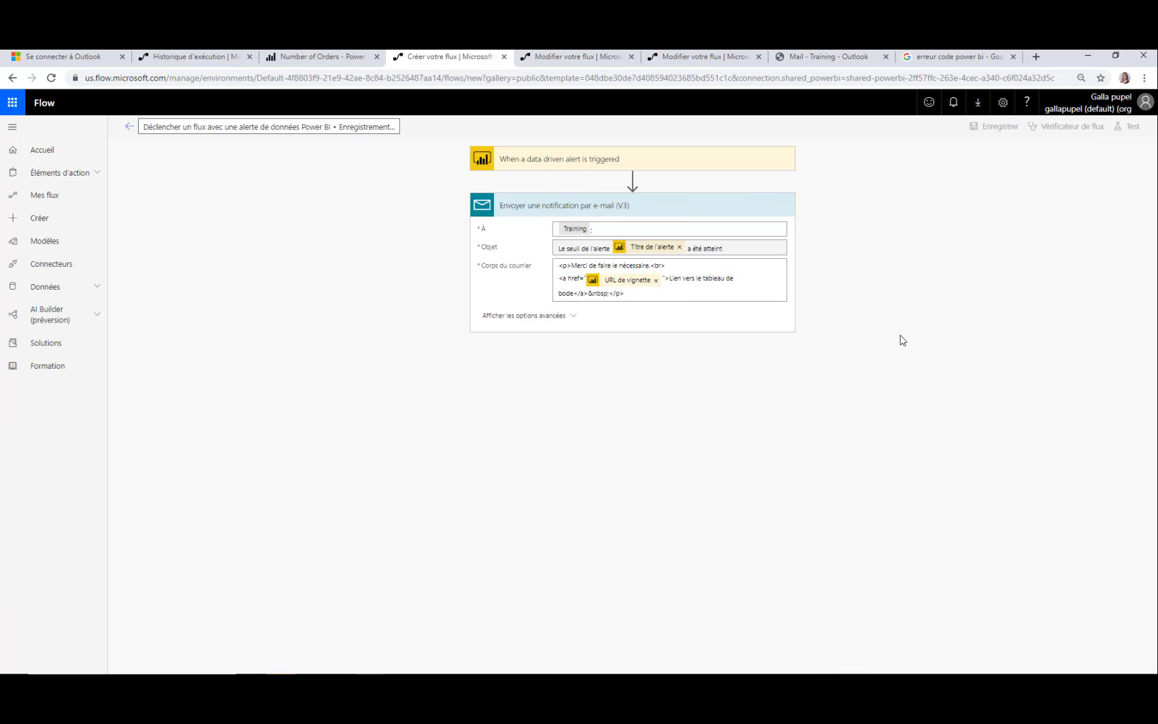
pyautogui.click(312, 56)
pyautogui.click(479, 616)
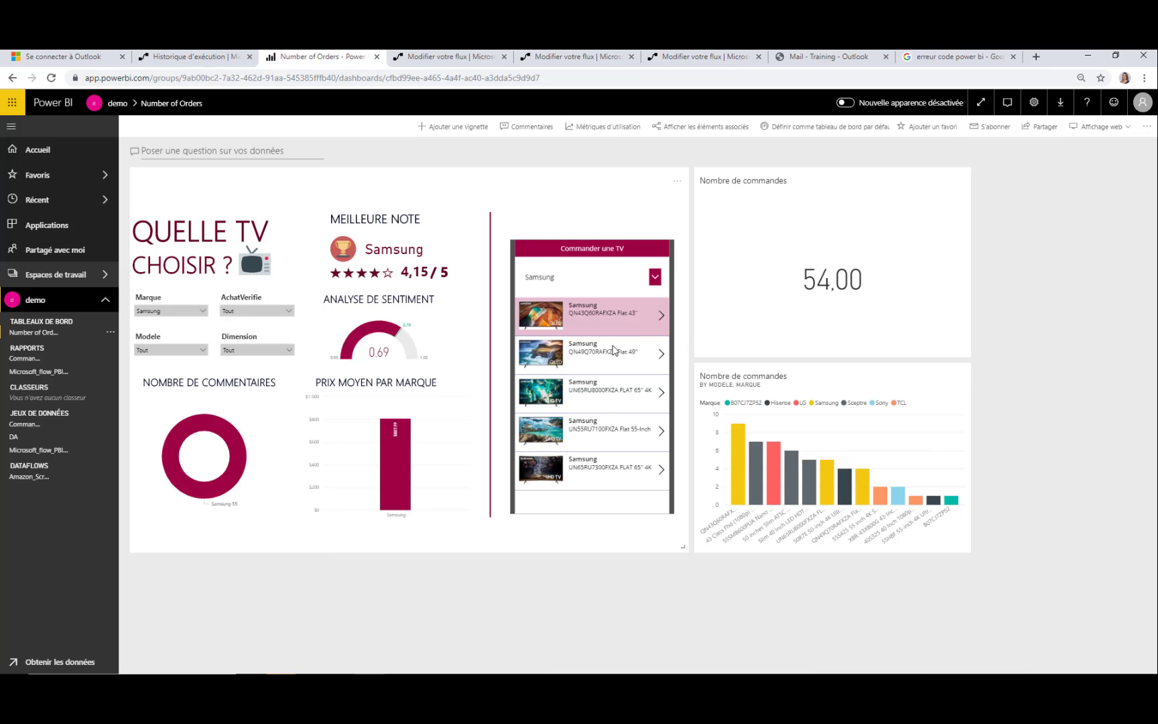
# Order the Samsung QN49Q70 TV in the embedded app, then open the Drafts folder in Outlook
pyautogui.click(660, 354)
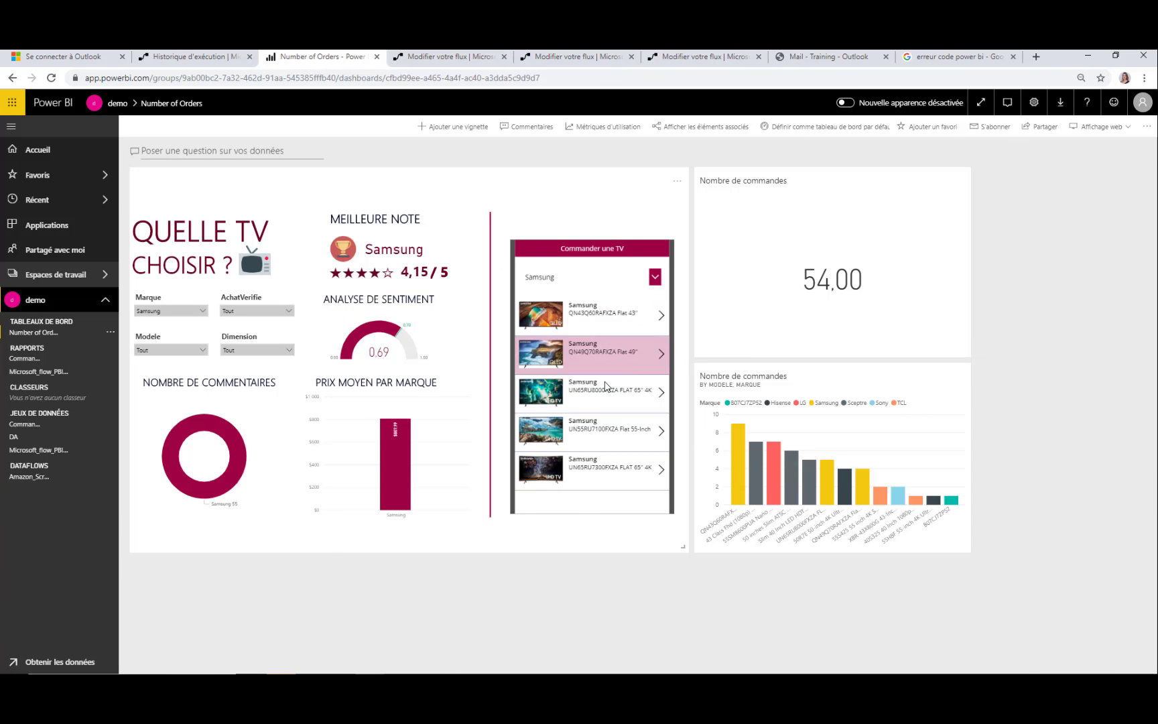
pyautogui.click(589, 460)
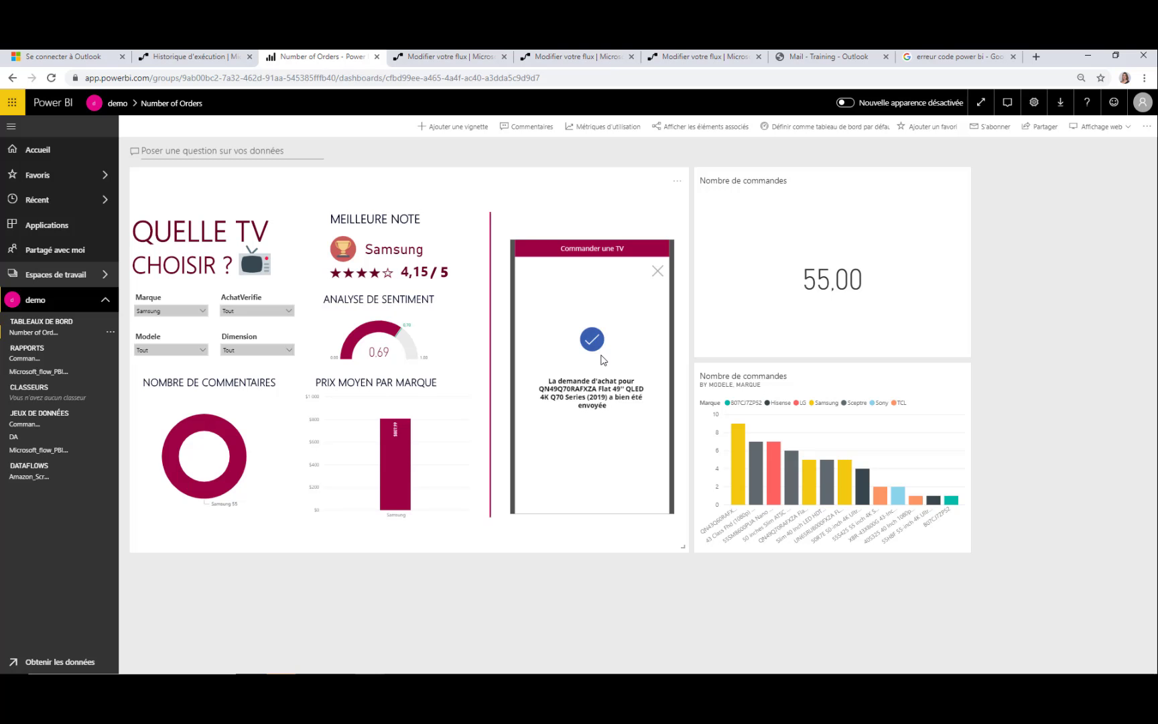
pyautogui.click(818, 56)
pyautogui.click(43, 213)
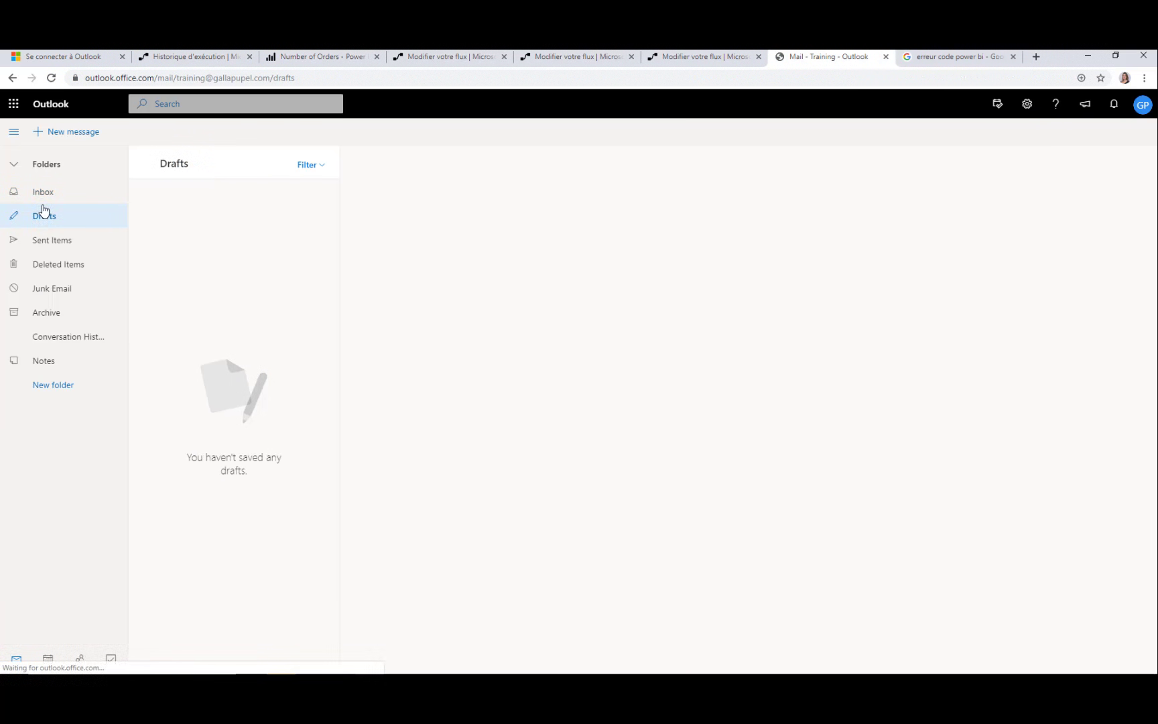
# Read the Flow threshold alert e-mail in the Inbox, then check the flow's details page and dashboard
pyautogui.click(45, 192)
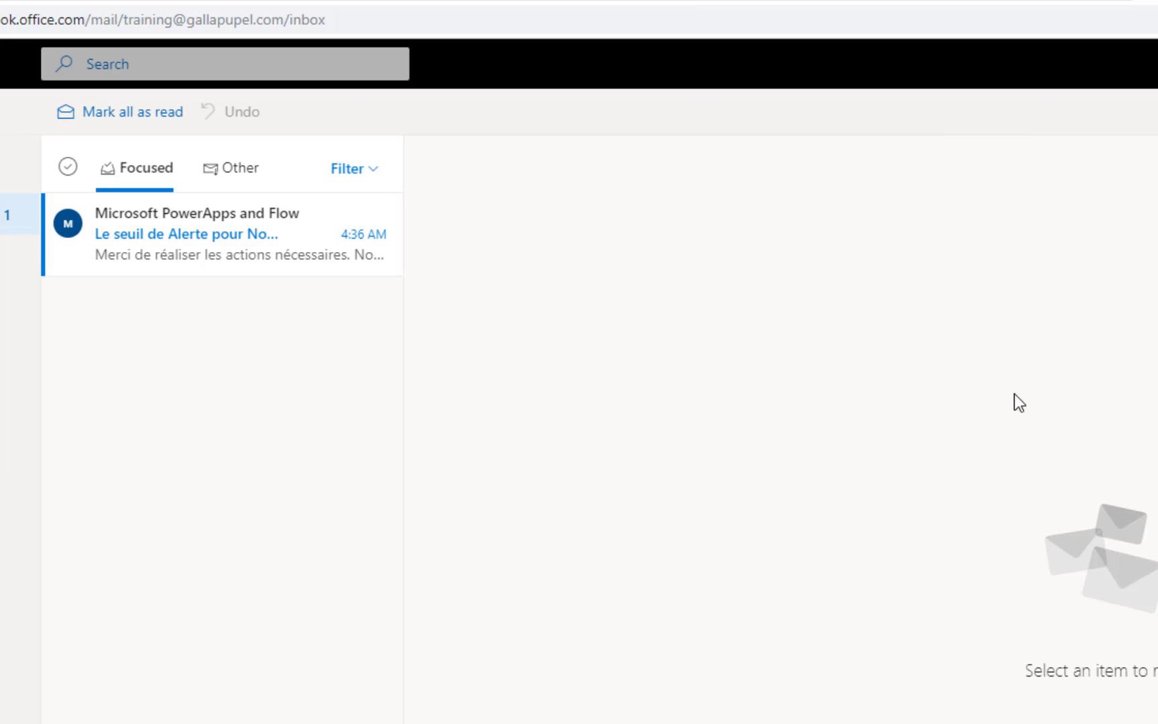
pyautogui.click(293, 248)
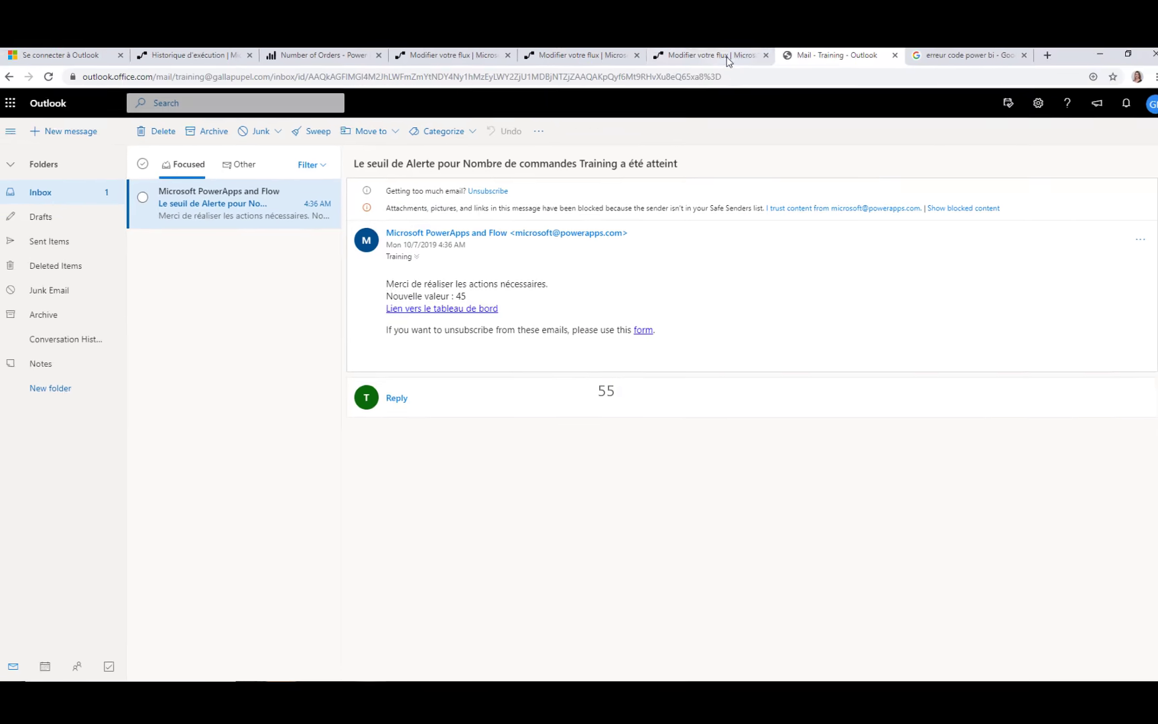
pyautogui.click(729, 60)
pyautogui.click(593, 59)
pyautogui.click(438, 59)
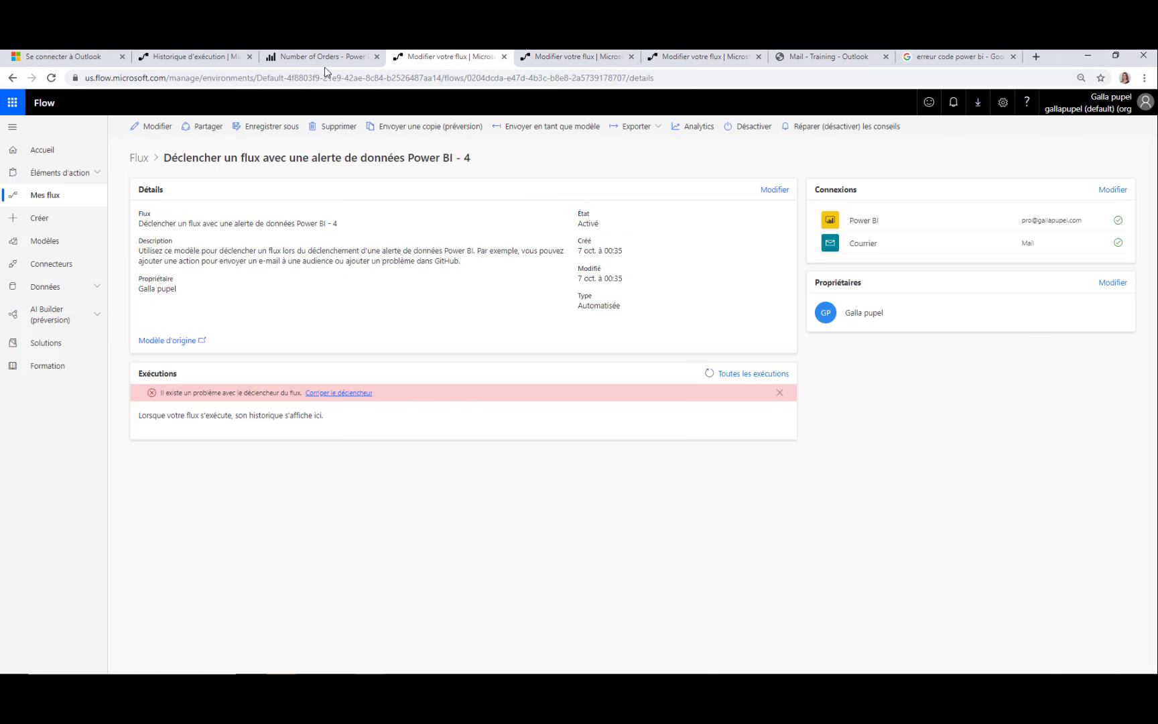
pyautogui.click(325, 59)
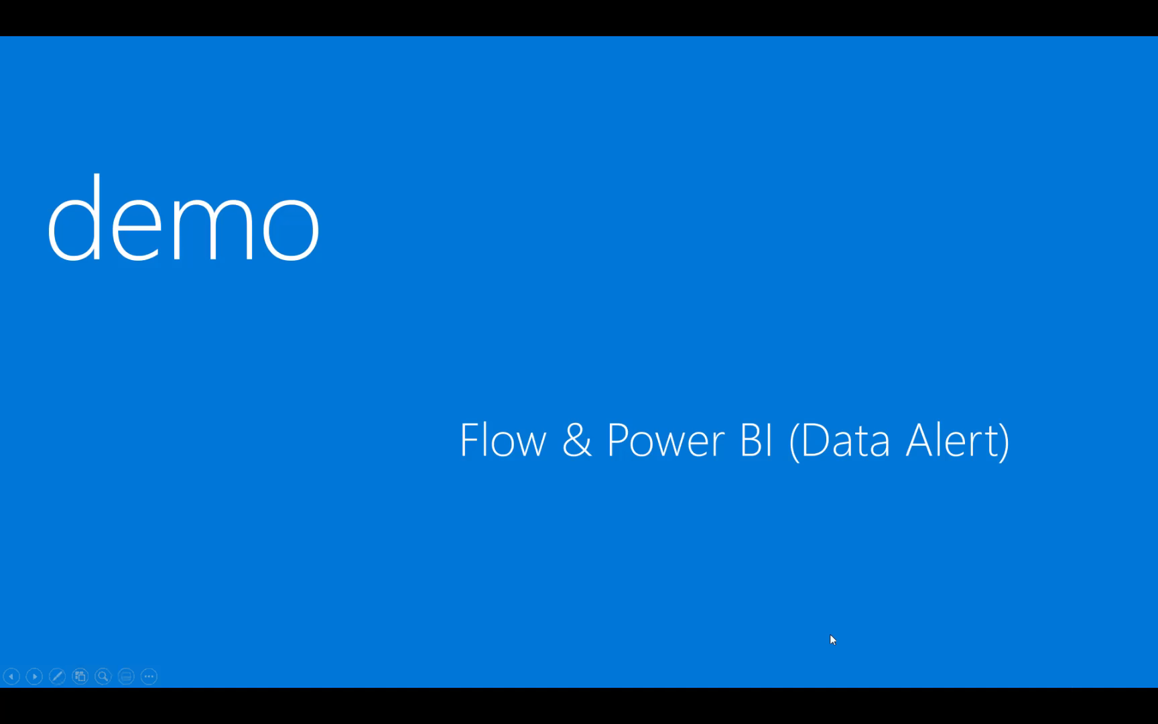
# Advance through the Extensibilité, REST API trigger and Custom API slides to slide 19
pyautogui.press('Right')
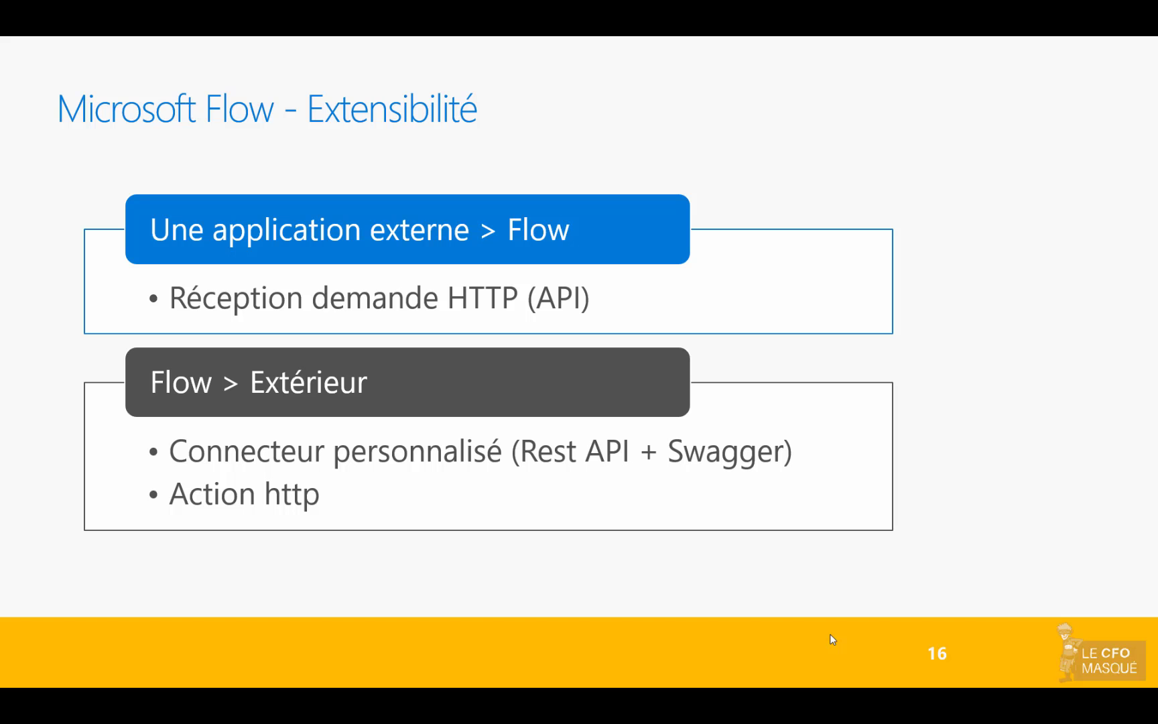
pyautogui.press('Right')
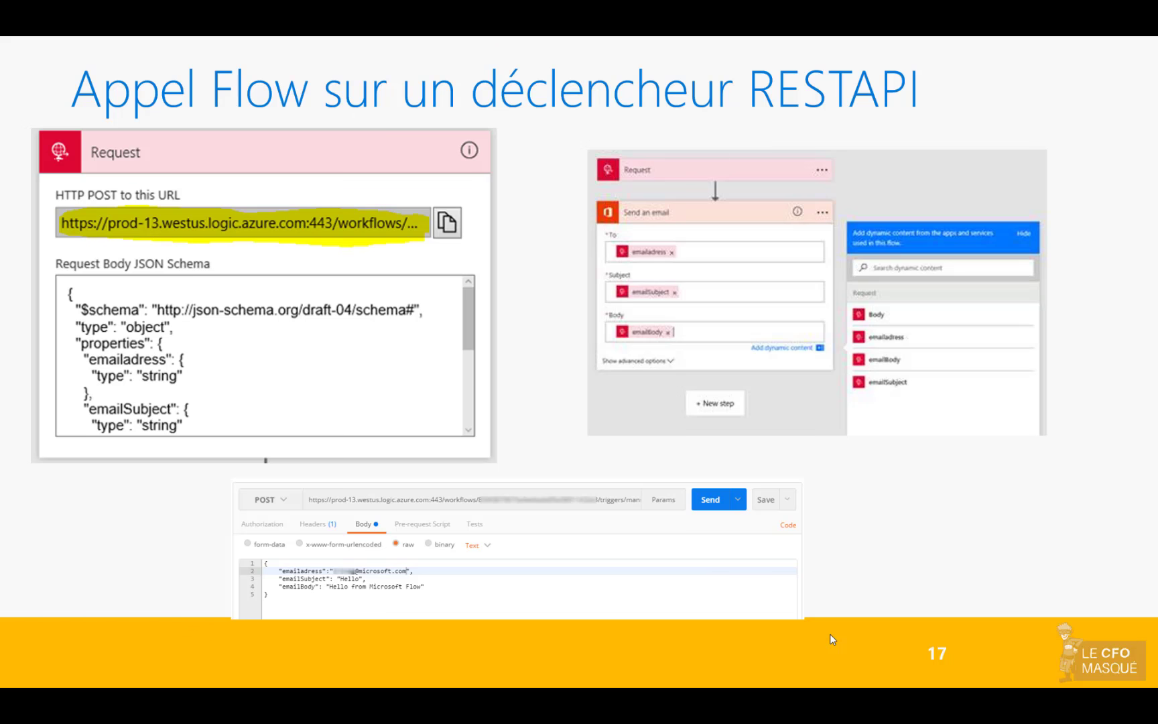
pyautogui.press('Right')
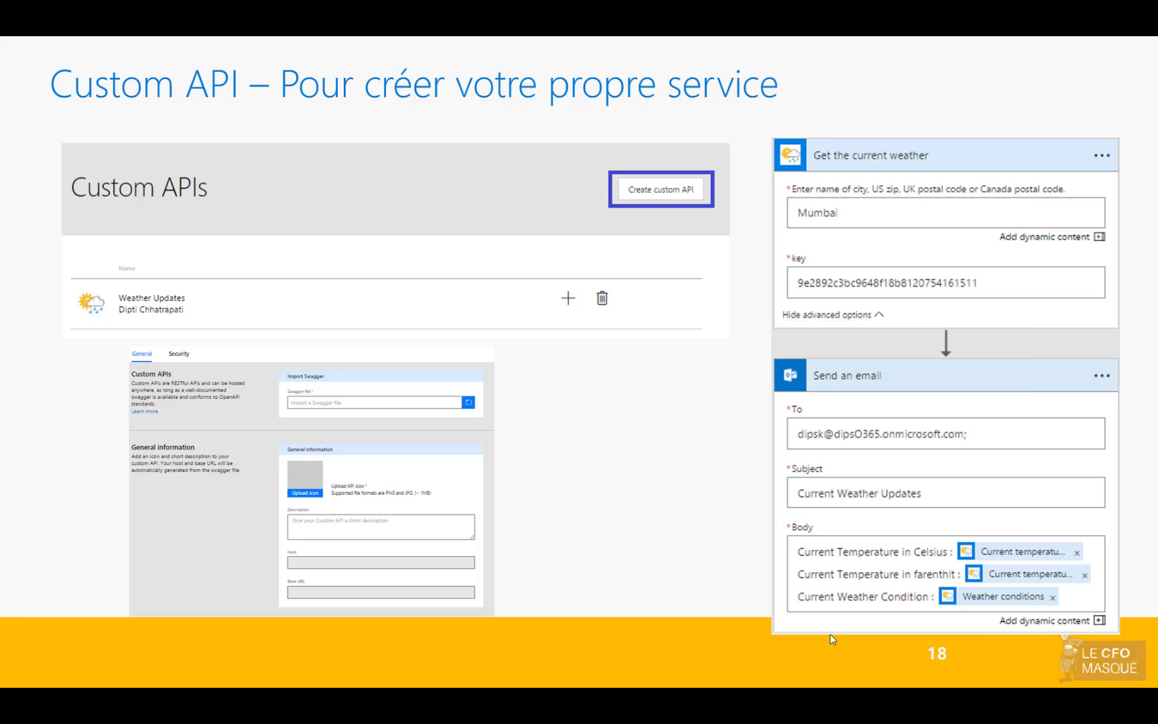
pyautogui.press('Right')
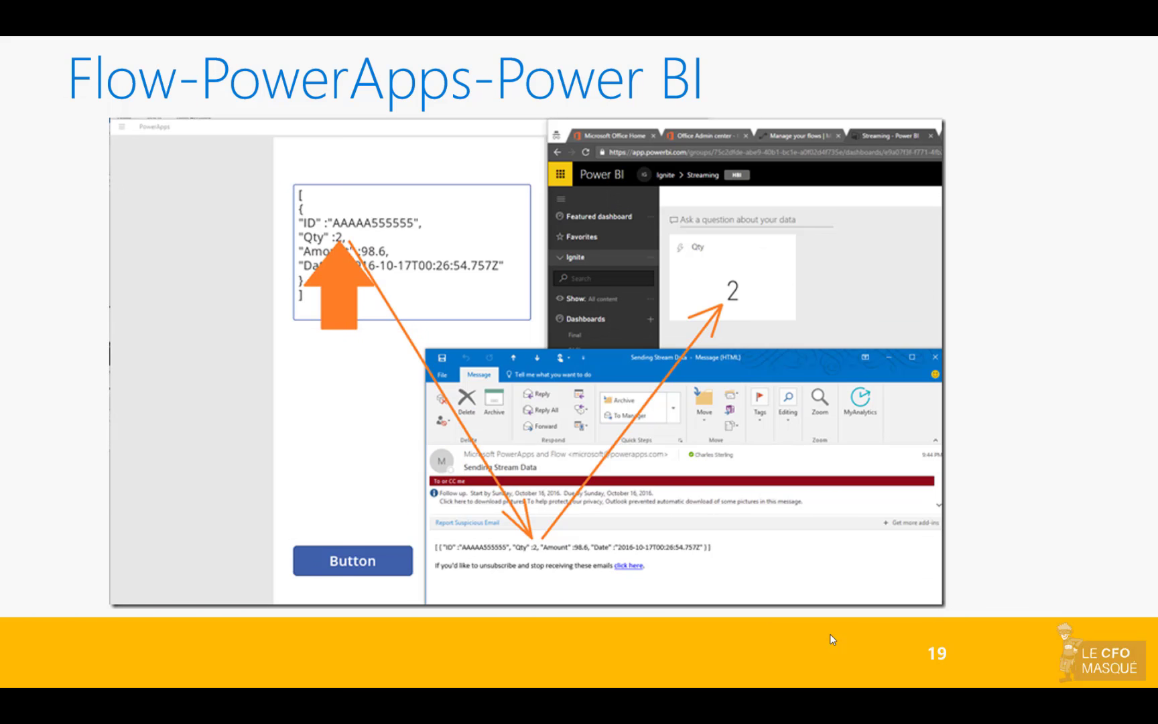
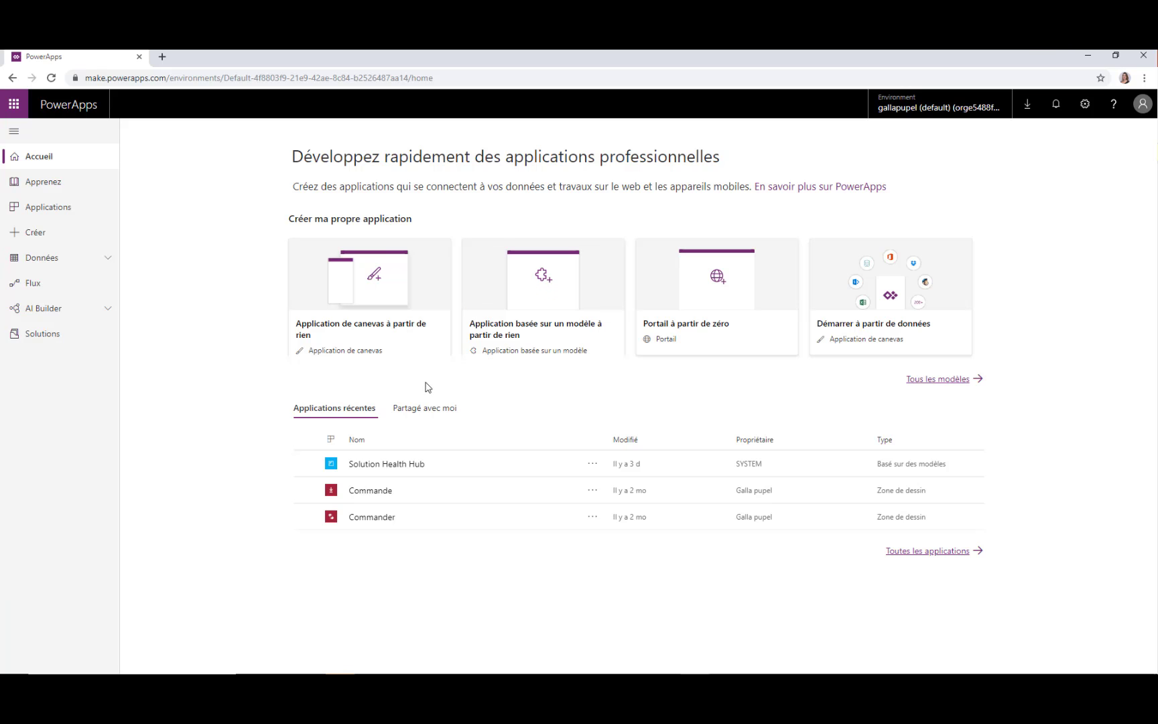
# Browse the full 'Tous les modèles' template gallery and pick the Help Desk template
pyautogui.click(947, 379)
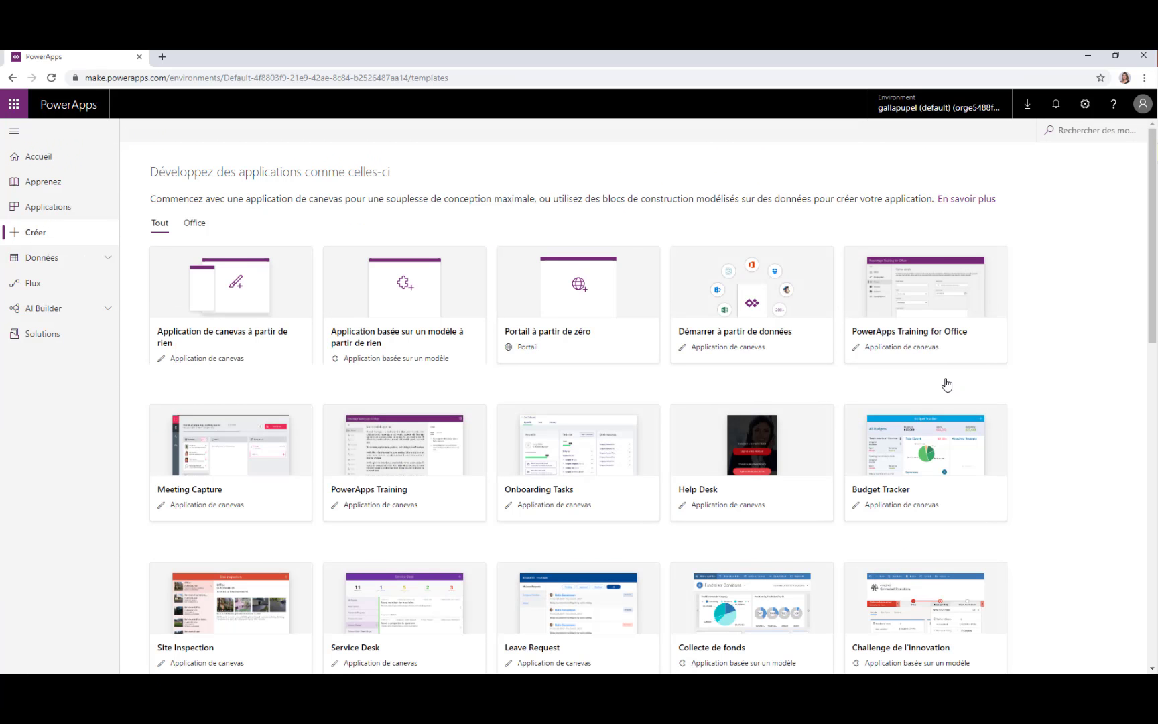
pyautogui.scroll(-1, 336, 275)
pyautogui.scroll(1, 261, 231)
pyautogui.scroll(-8, 235, 259)
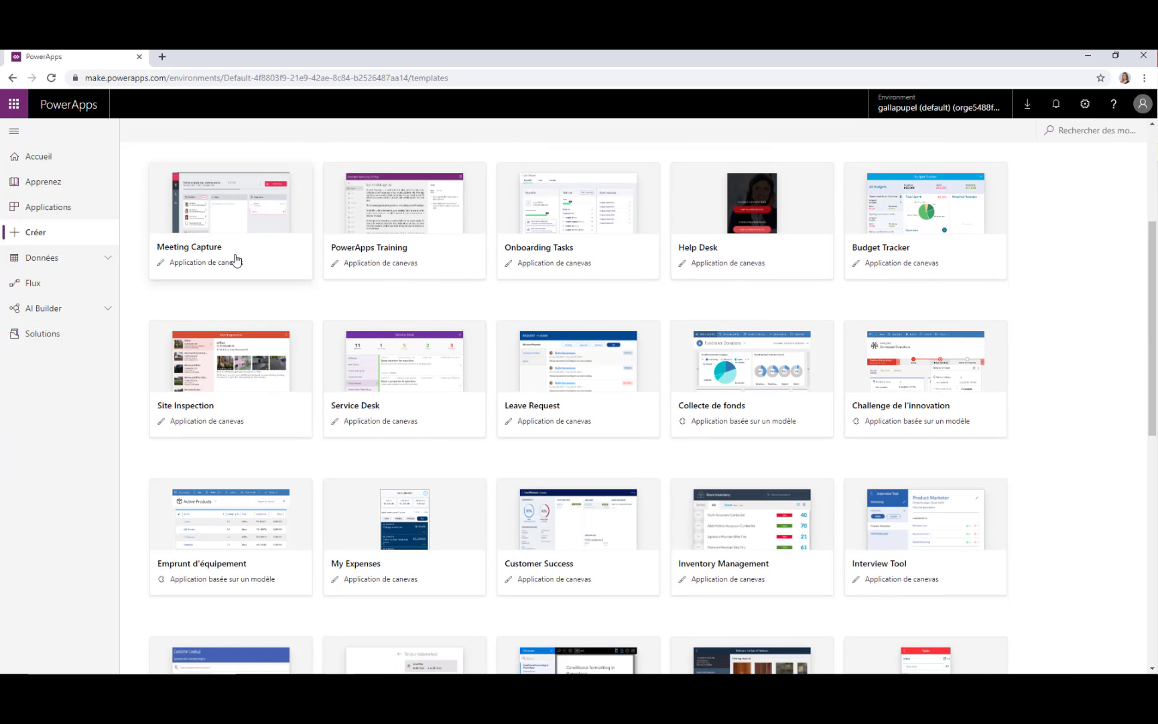
pyautogui.scroll(-4, 236, 259)
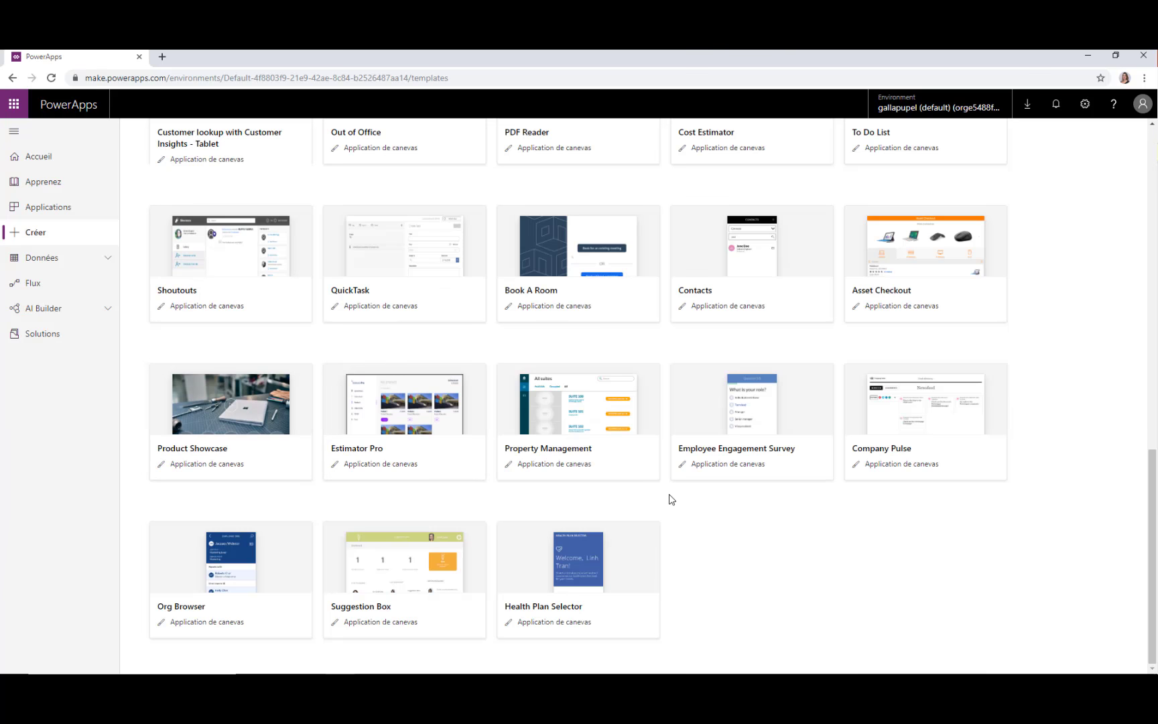
pyautogui.scroll(3, 670, 499)
pyautogui.scroll(8, 669, 499)
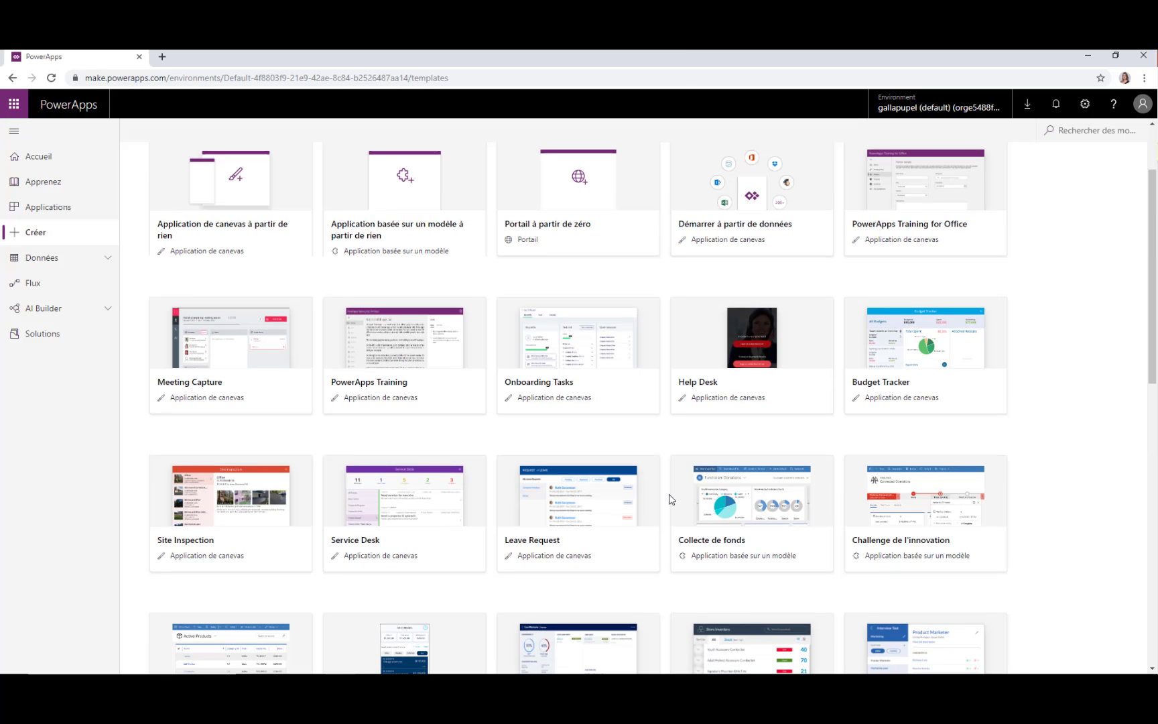
pyautogui.scroll(2, 384, 504)
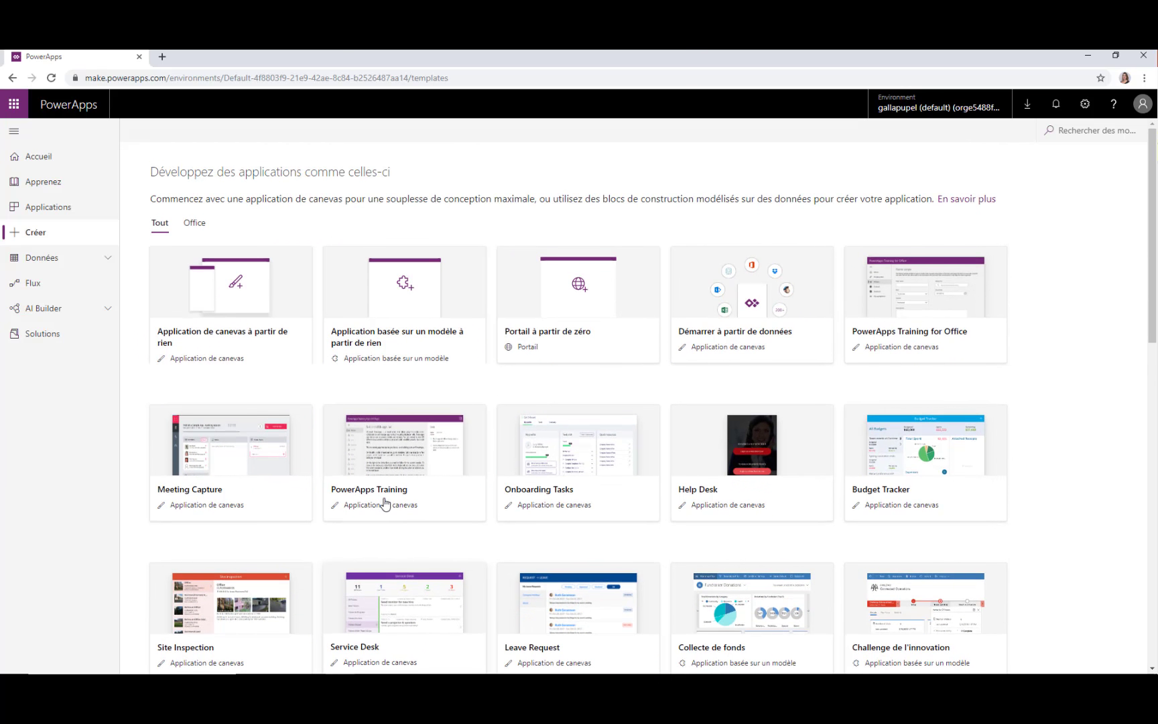
pyautogui.scroll(-2, 751, 512)
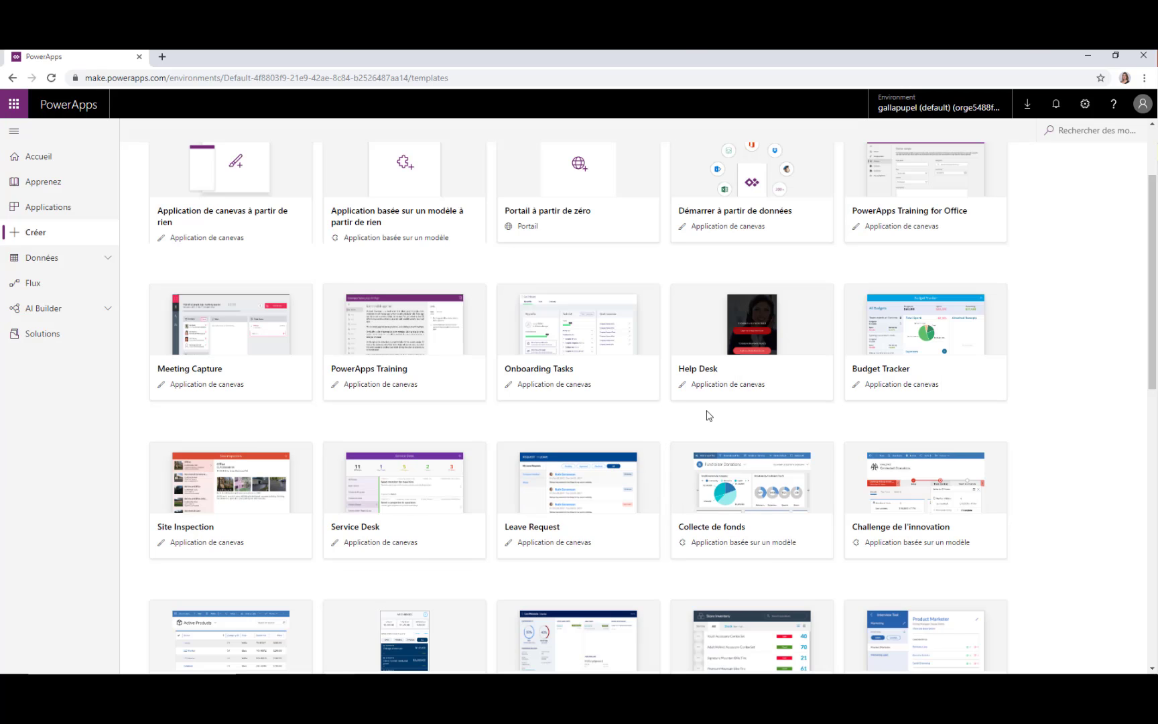
pyautogui.scroll(1, 644, 419)
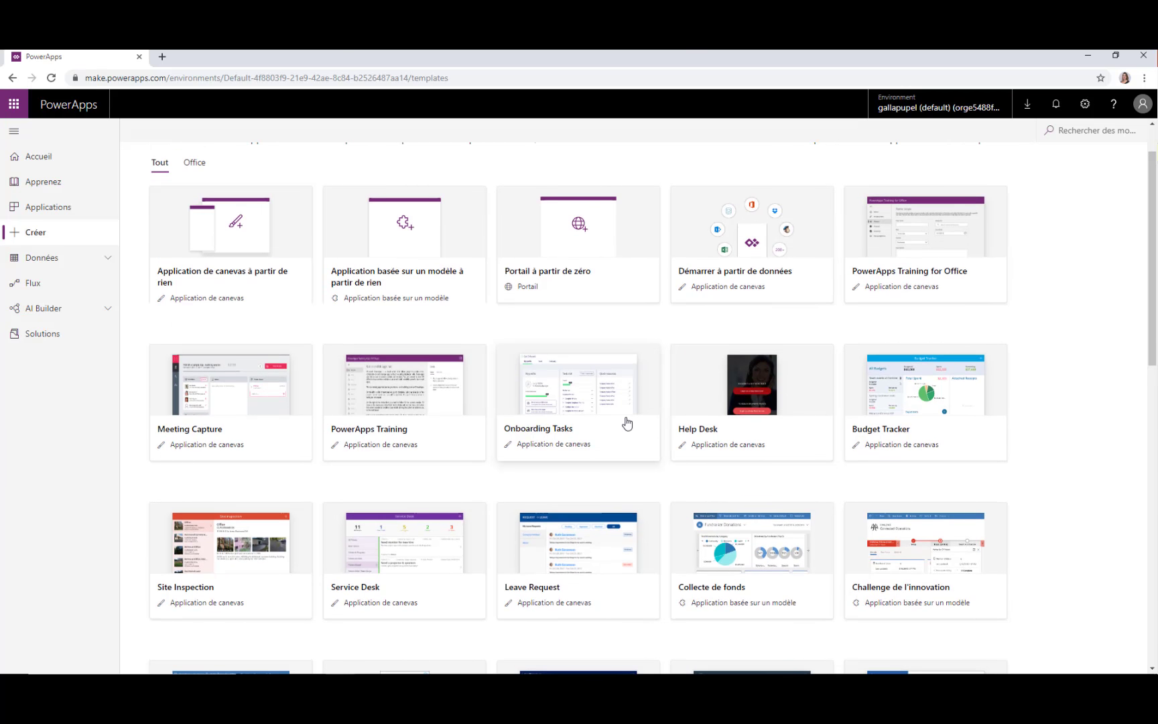
pyautogui.scroll(-1, 627, 423)
pyautogui.click(697, 376)
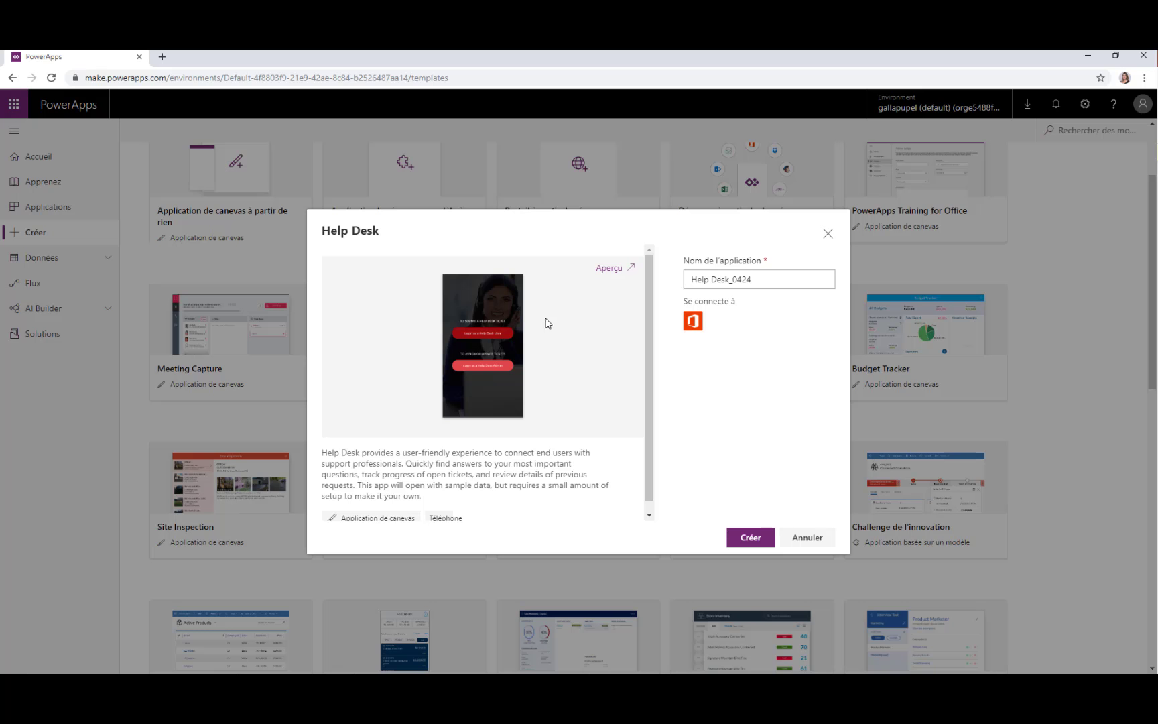
# Rename the Help Desk app to 'Training', create it, and authorize Office 365 Users
pyautogui.moveTo(794, 282); pyautogui.dragTo(632, 266)
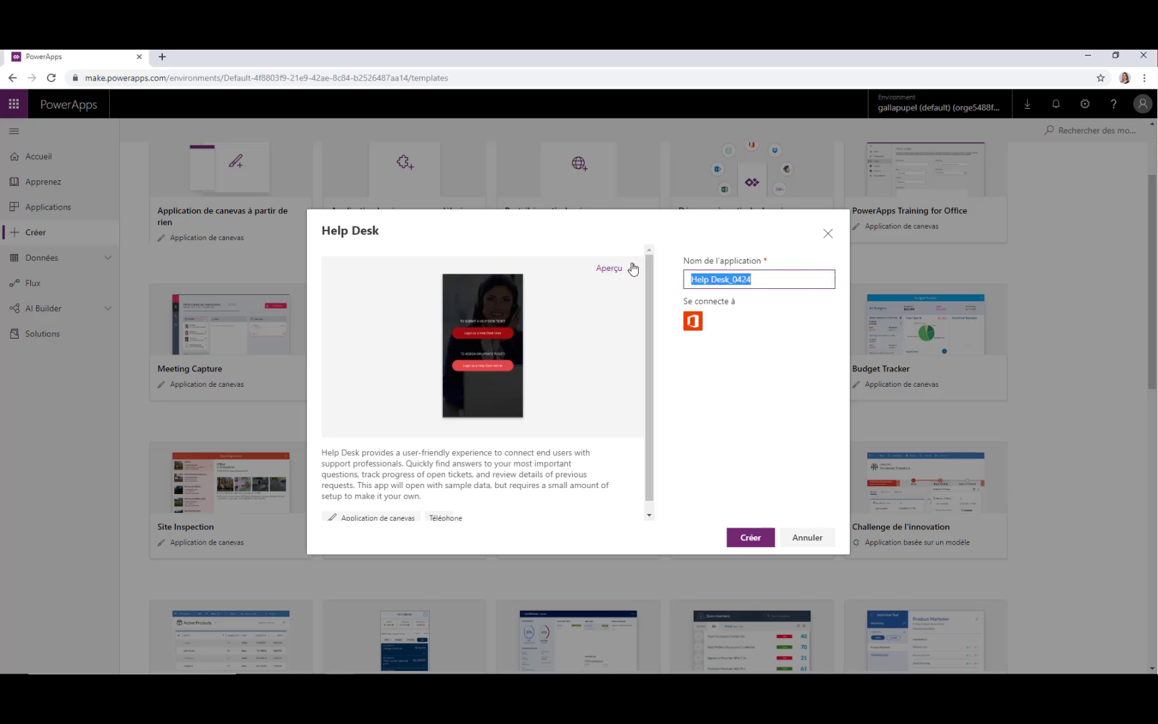
pyautogui.write('Training')
pyautogui.click(767, 547)
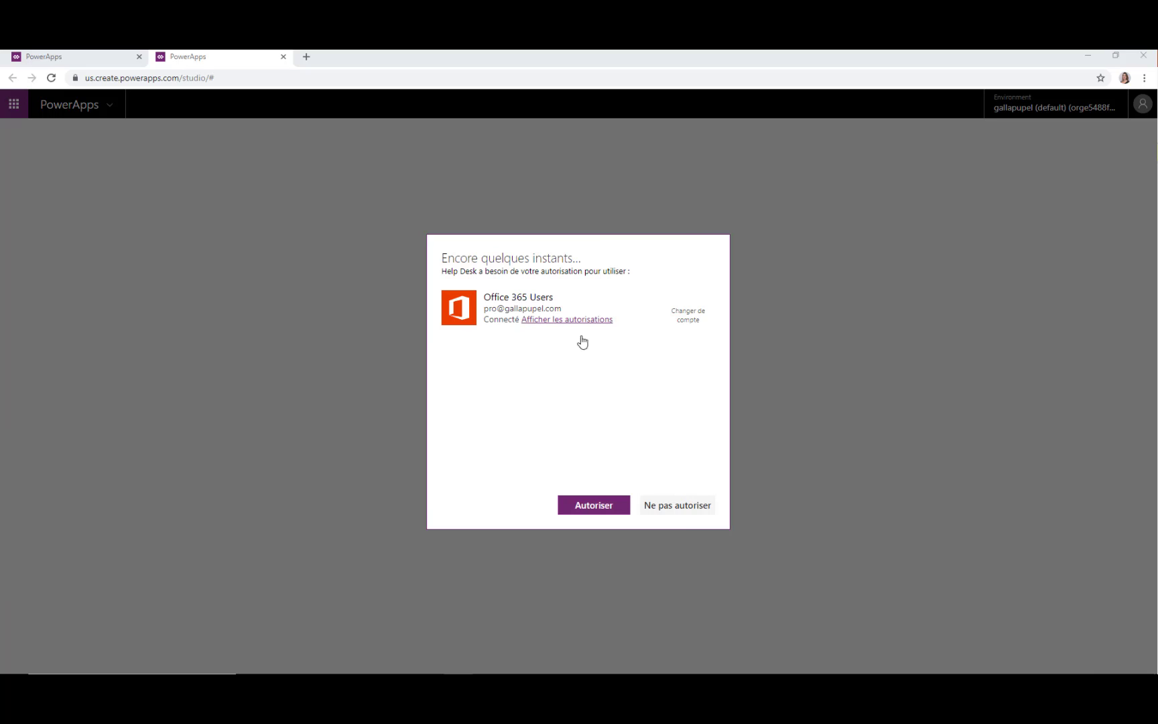
pyautogui.click(602, 505)
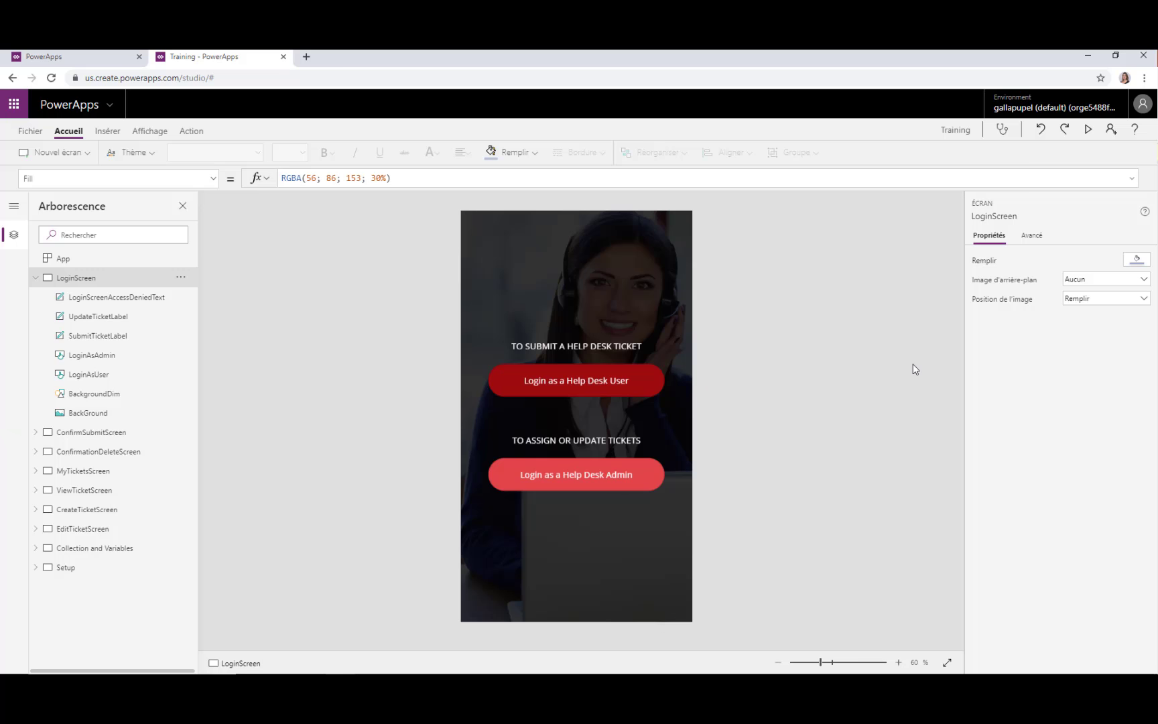
# Inspect the LoginAsUser button's advanced properties and look through the Insérer, Affichage and Action ribbons
pyautogui.click(1032, 236)
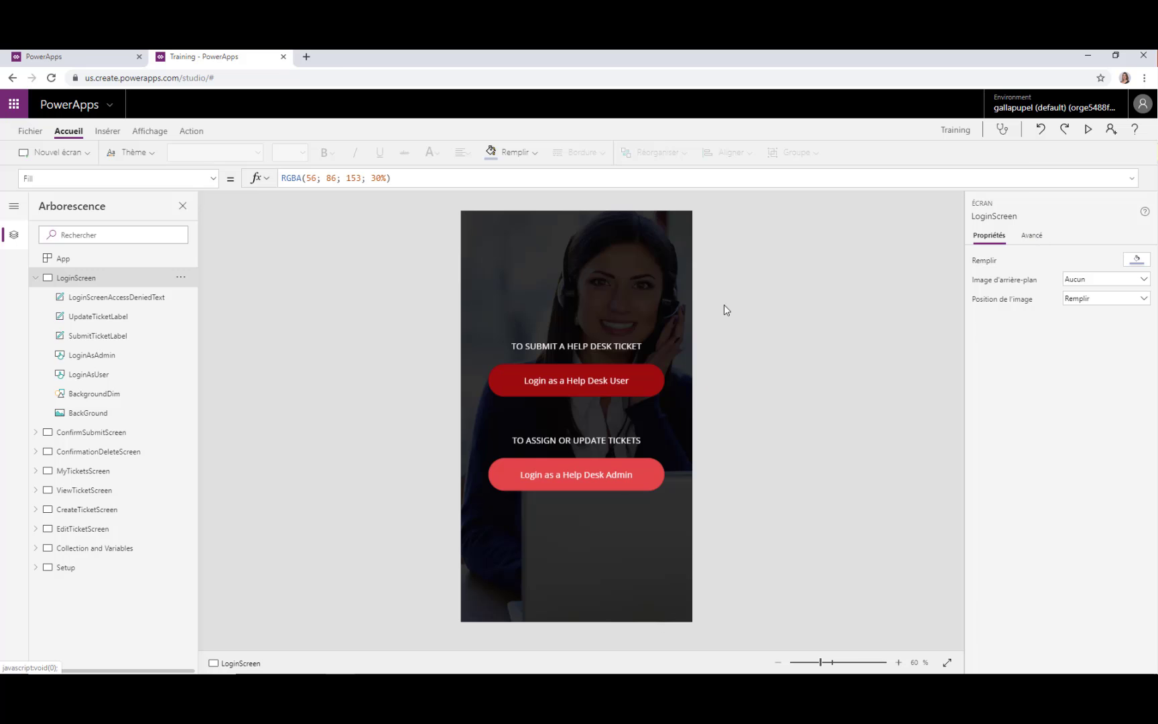
pyautogui.click(654, 388)
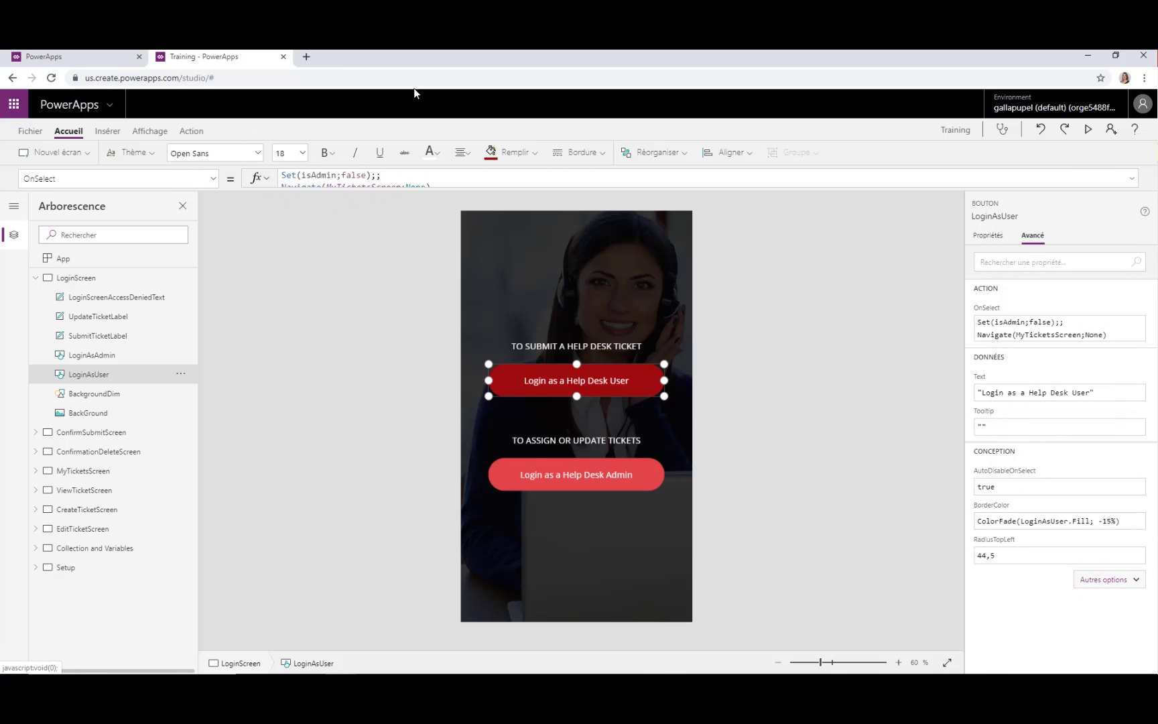
pyautogui.click(106, 131)
pyautogui.click(150, 132)
pyautogui.click(192, 133)
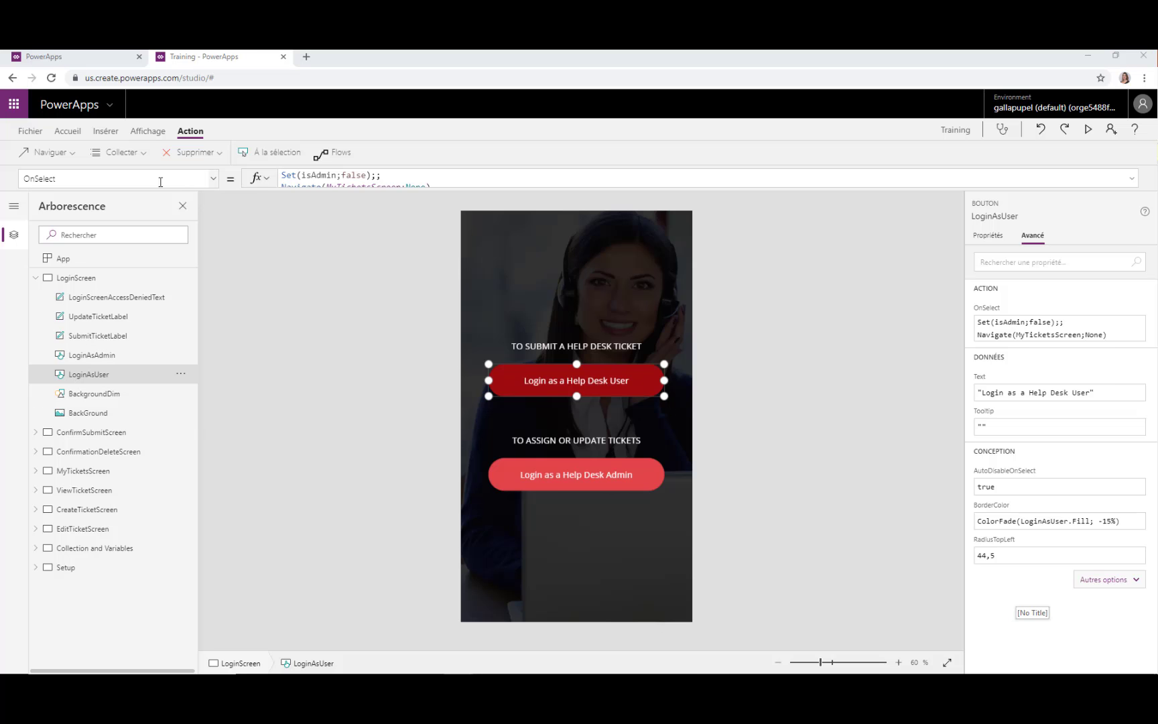
# Revisit the Affichage, Insérer and Action ribbons, then run the Training app in preview
pyautogui.click(148, 131)
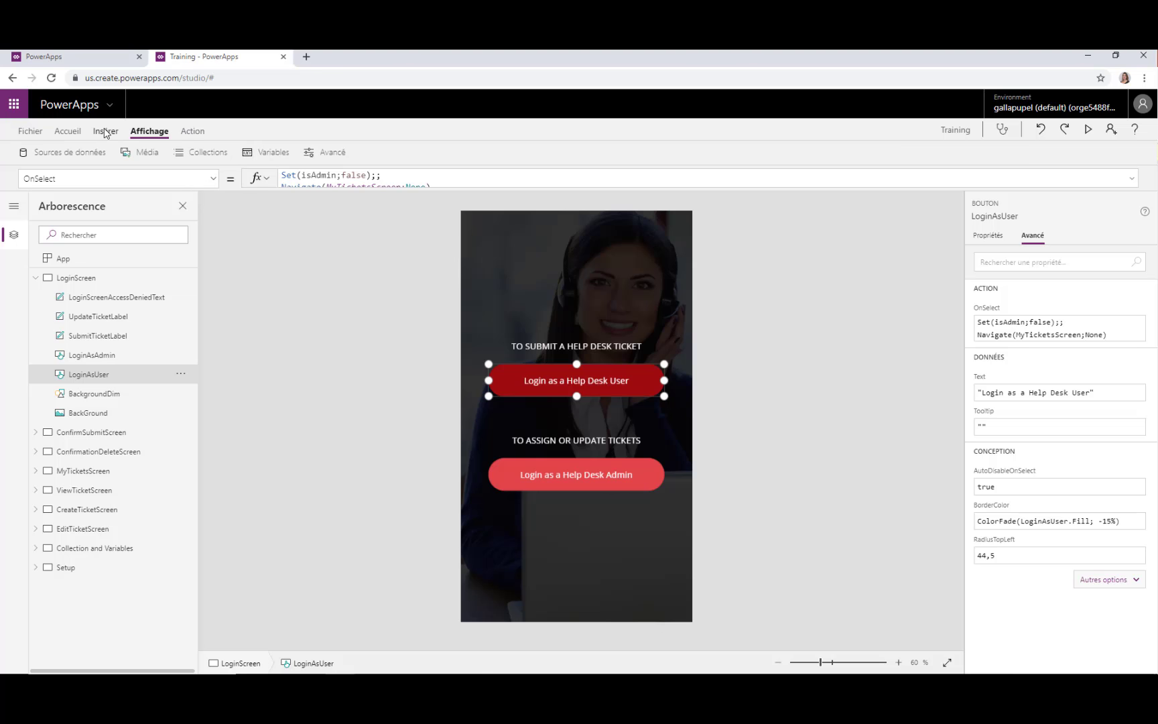
pyautogui.click(105, 132)
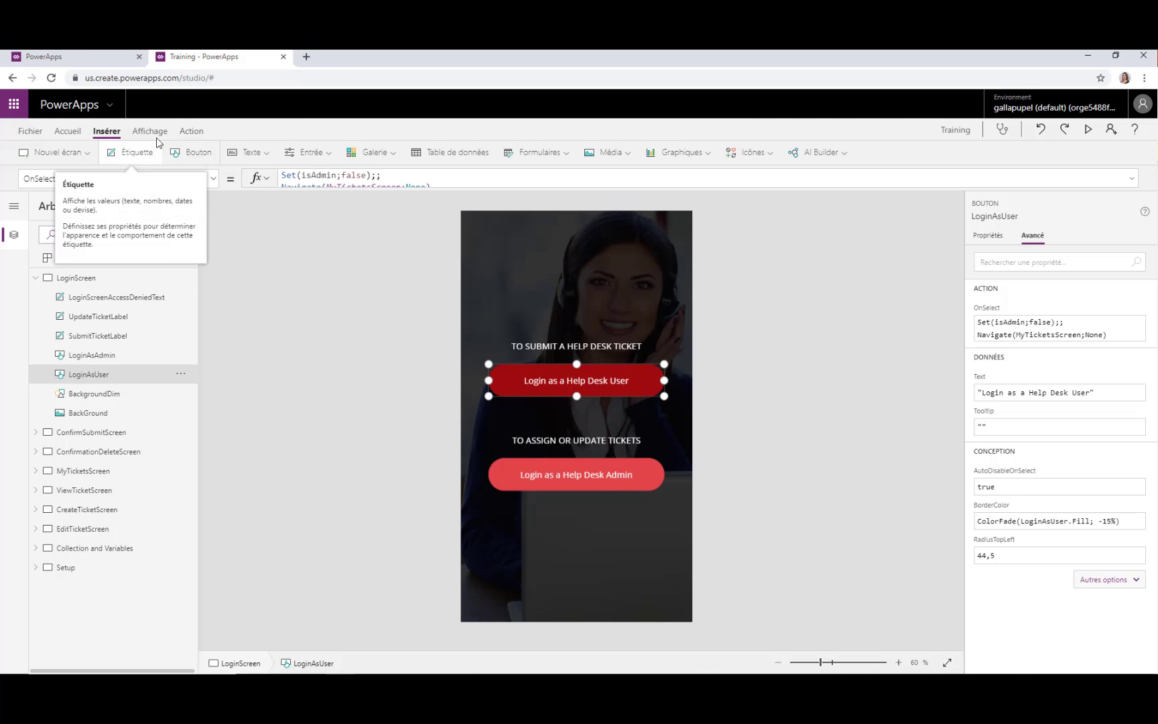
pyautogui.click(191, 131)
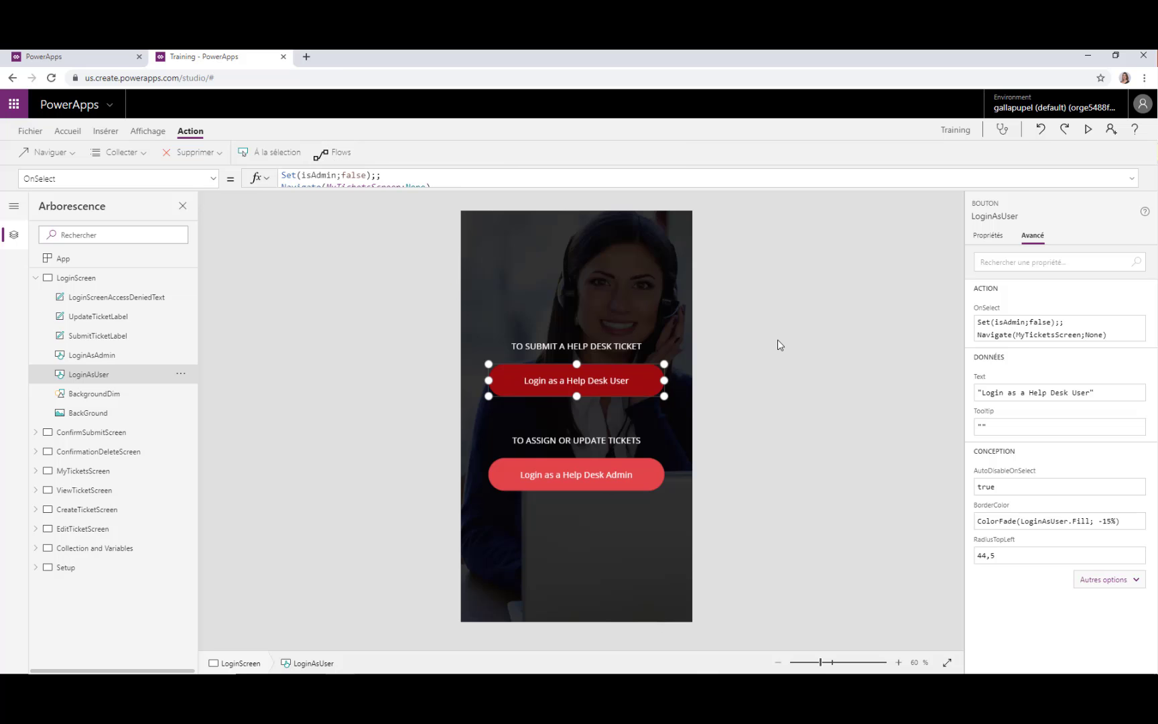
pyautogui.click(1090, 130)
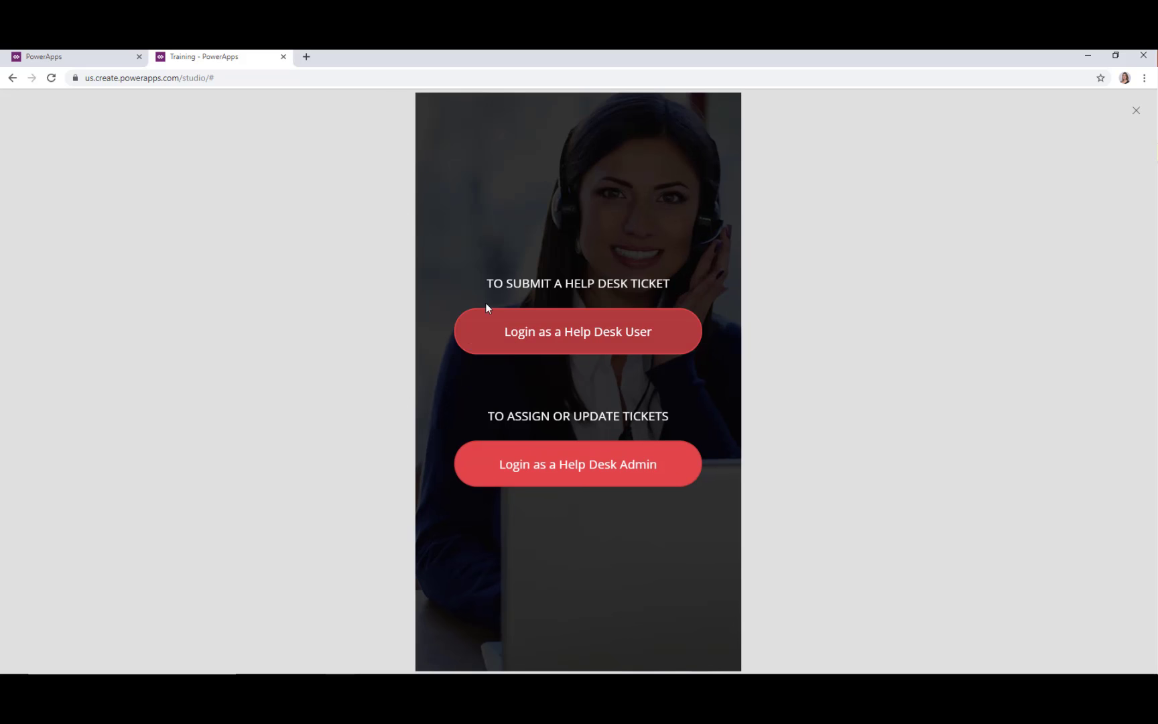
# Log in as a help desk user and start a new ticket titled 'Problème d'équipement'
pyautogui.click(551, 337)
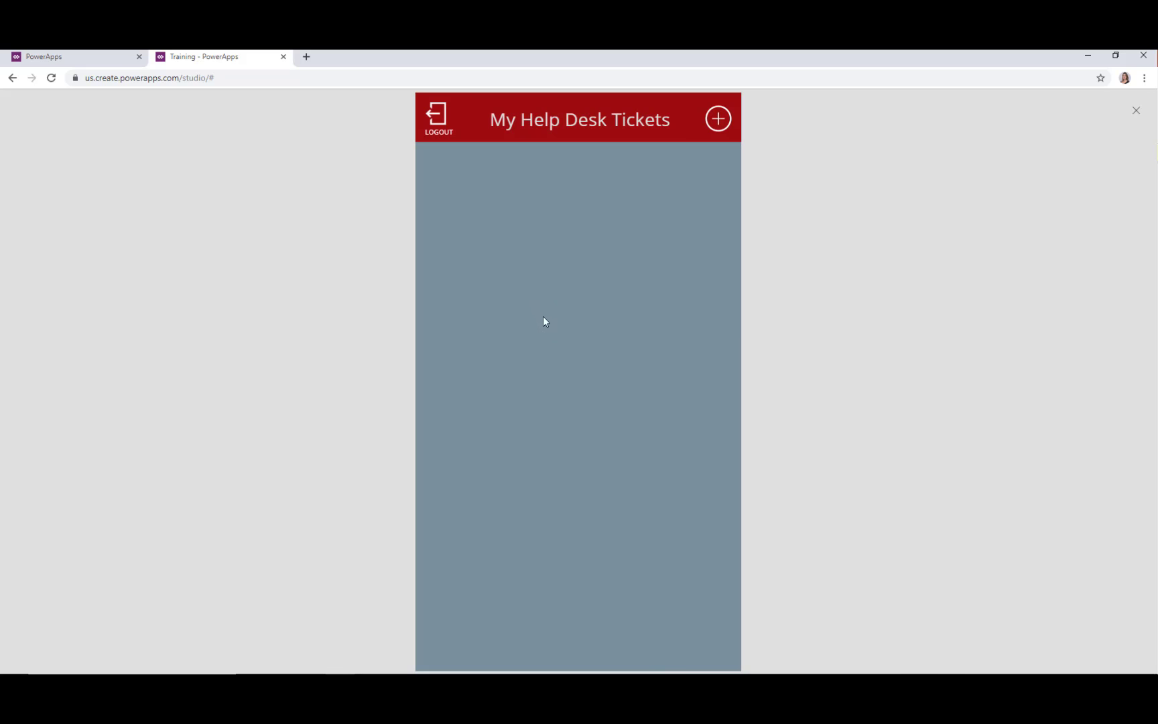
pyautogui.click(719, 121)
pyautogui.click(484, 254)
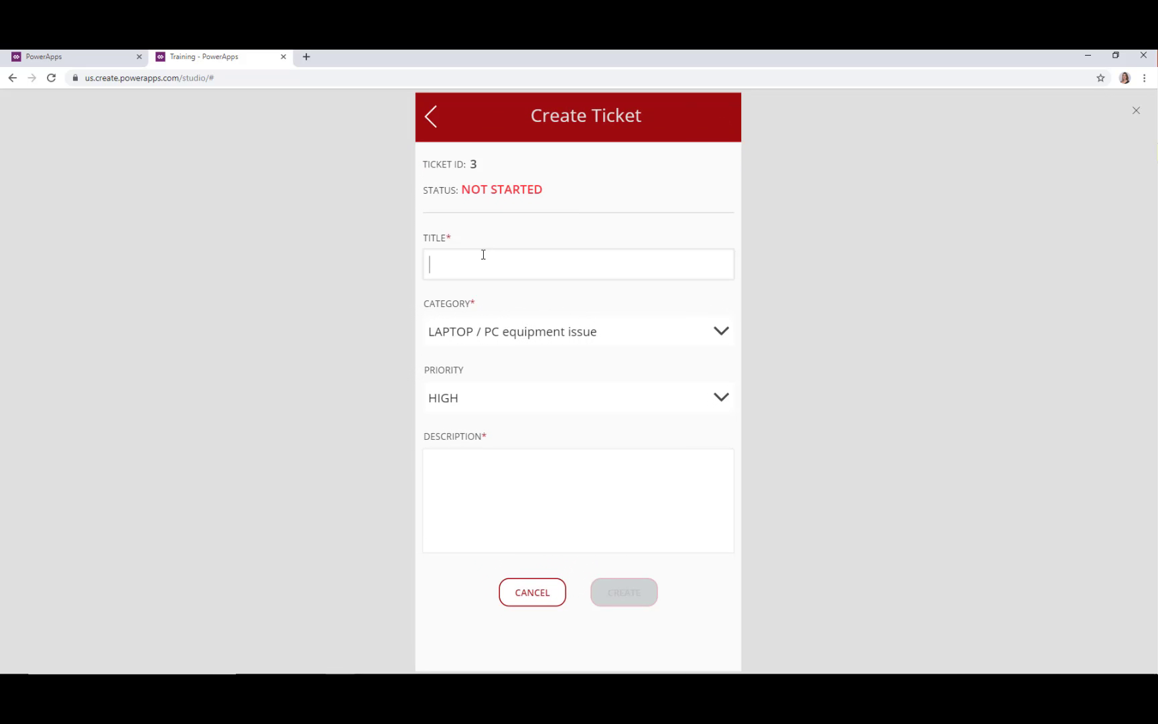
pyautogui.write('Probl')
pyautogui.write("ème d'équipement")
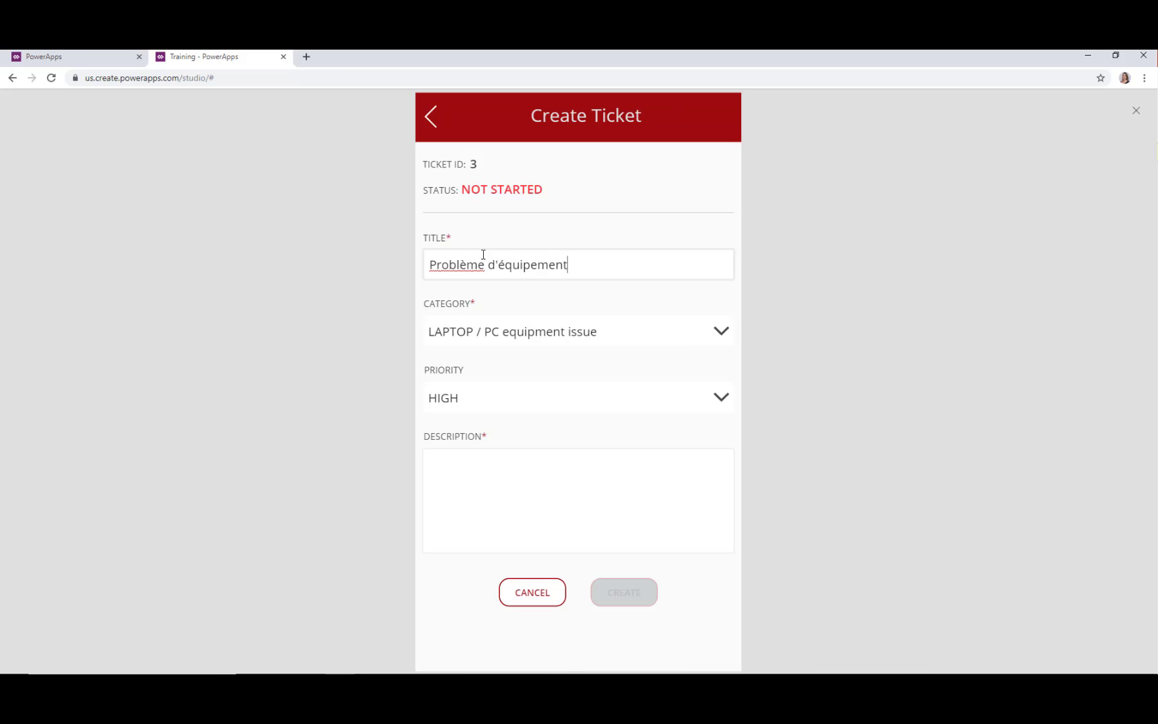
# Set category LAPTOP / PC software issue, priority HIGH, description 'Mon écran en fonctionne plus', submit, and close preview
pyautogui.click(522, 341)
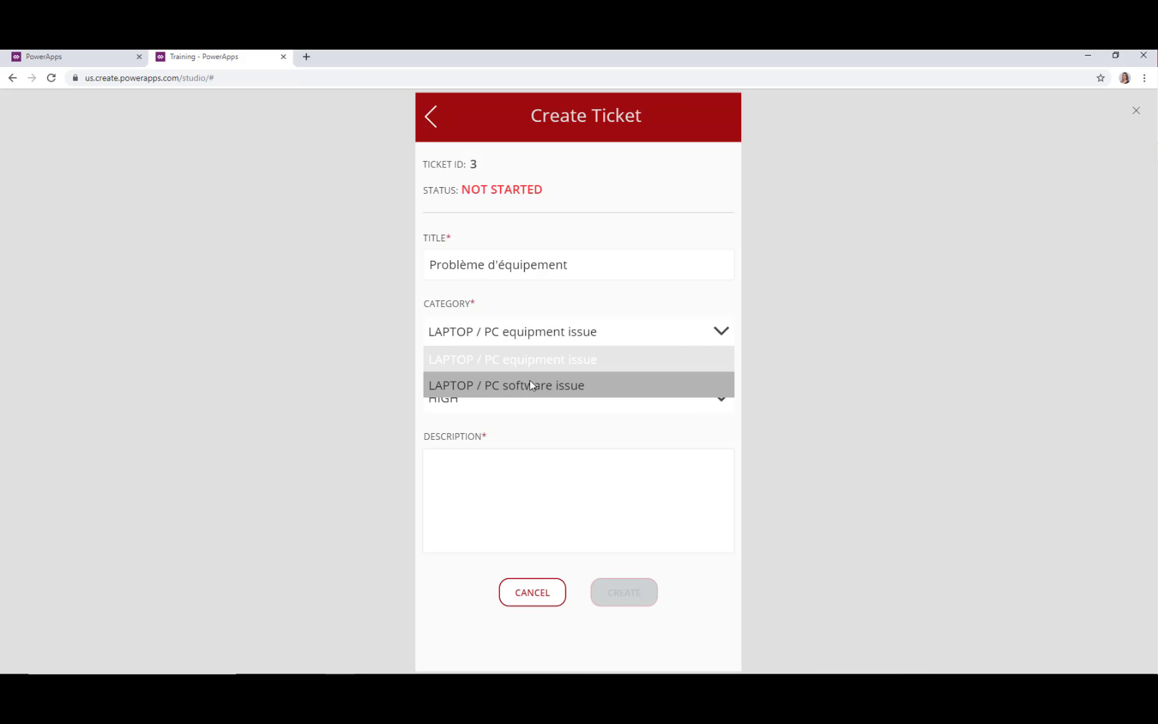
pyautogui.click(492, 387)
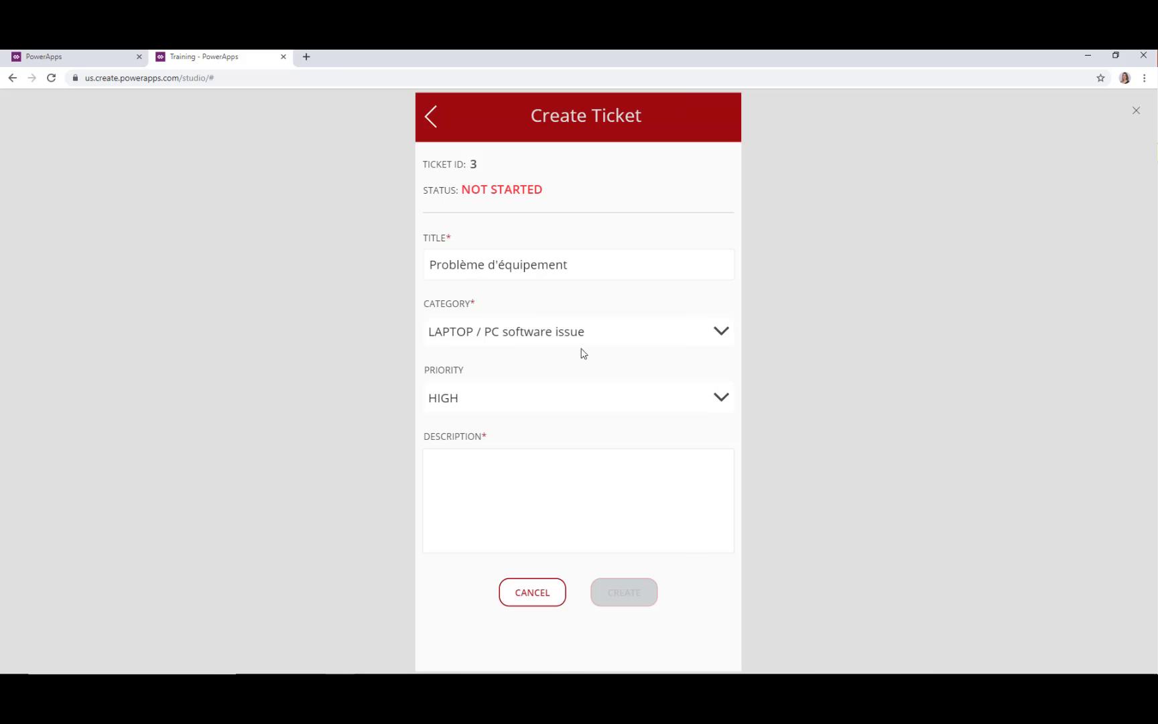
pyautogui.click(523, 400)
pyautogui.click(499, 419)
pyautogui.click(481, 487)
pyautogui.write('Mon écra')
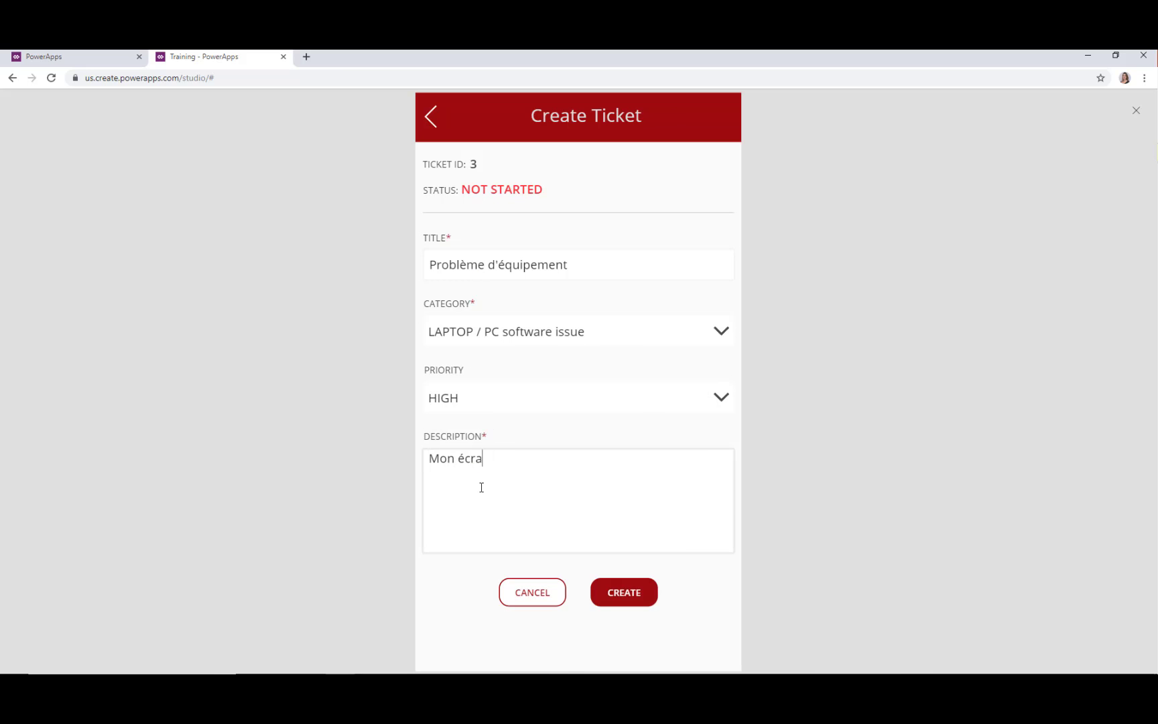
pyautogui.write('n en fonctionne p')
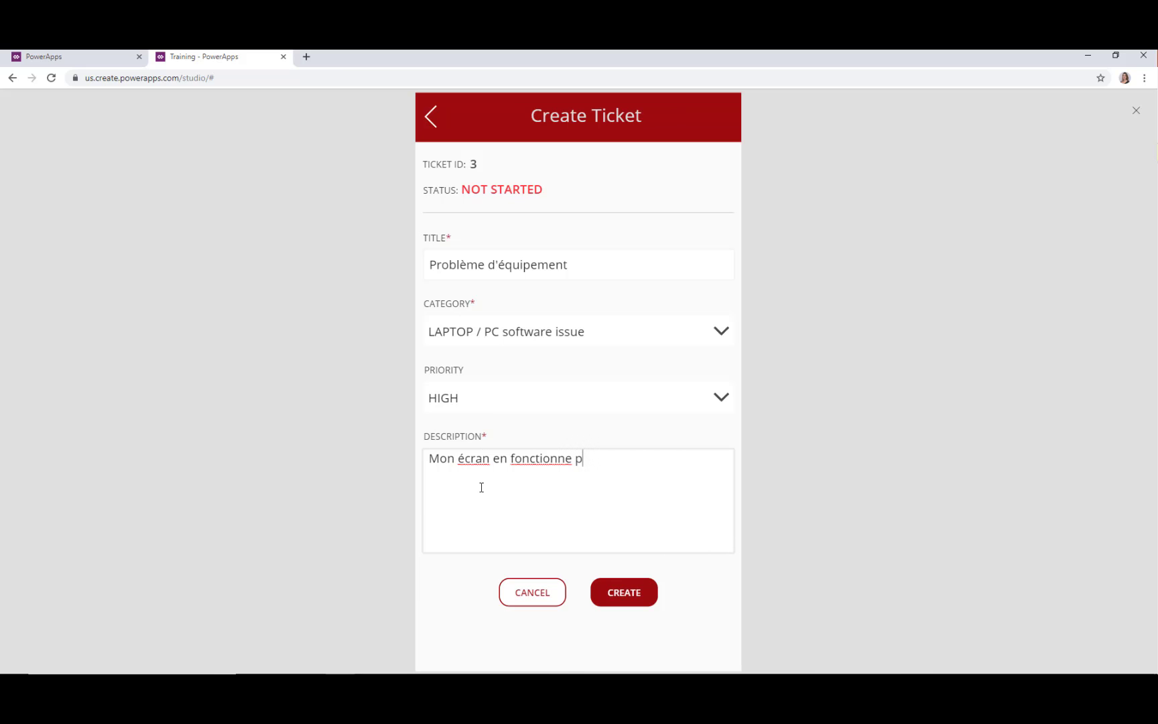
pyautogui.write('lus')
pyautogui.click(600, 590)
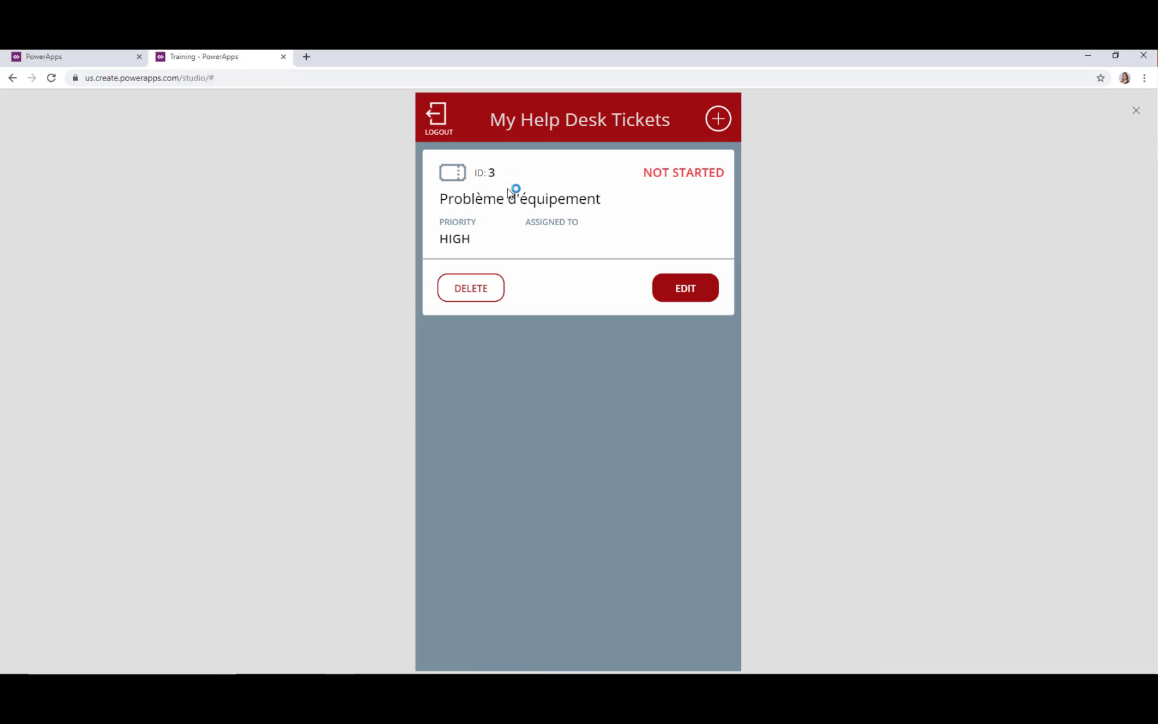
pyautogui.click(1136, 111)
pyautogui.click(691, 425)
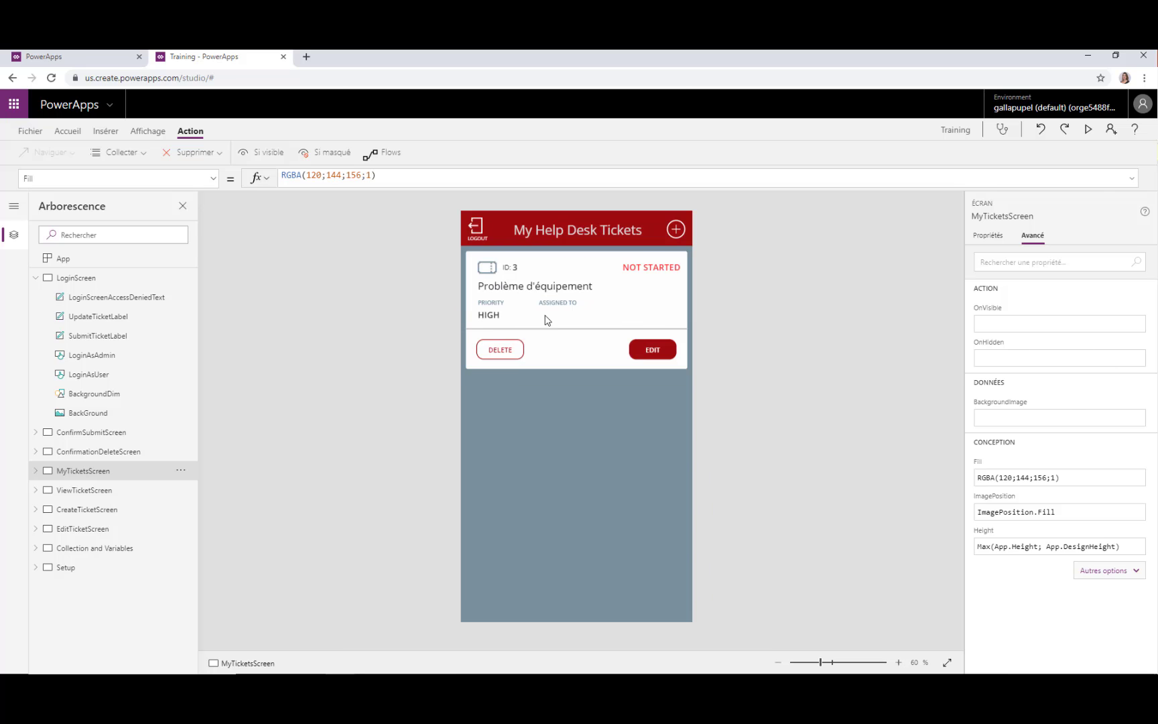
pyautogui.click(478, 284)
pyautogui.click(68, 131)
pyautogui.click(106, 131)
pyautogui.click(143, 133)
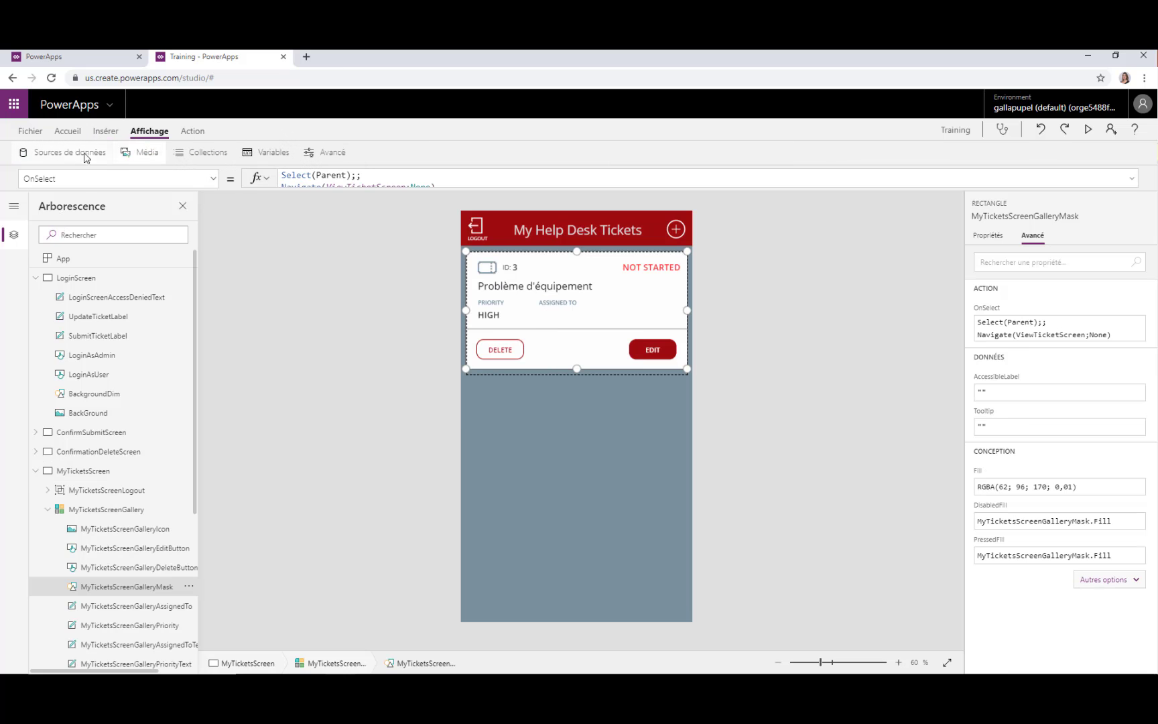
pyautogui.click(64, 156)
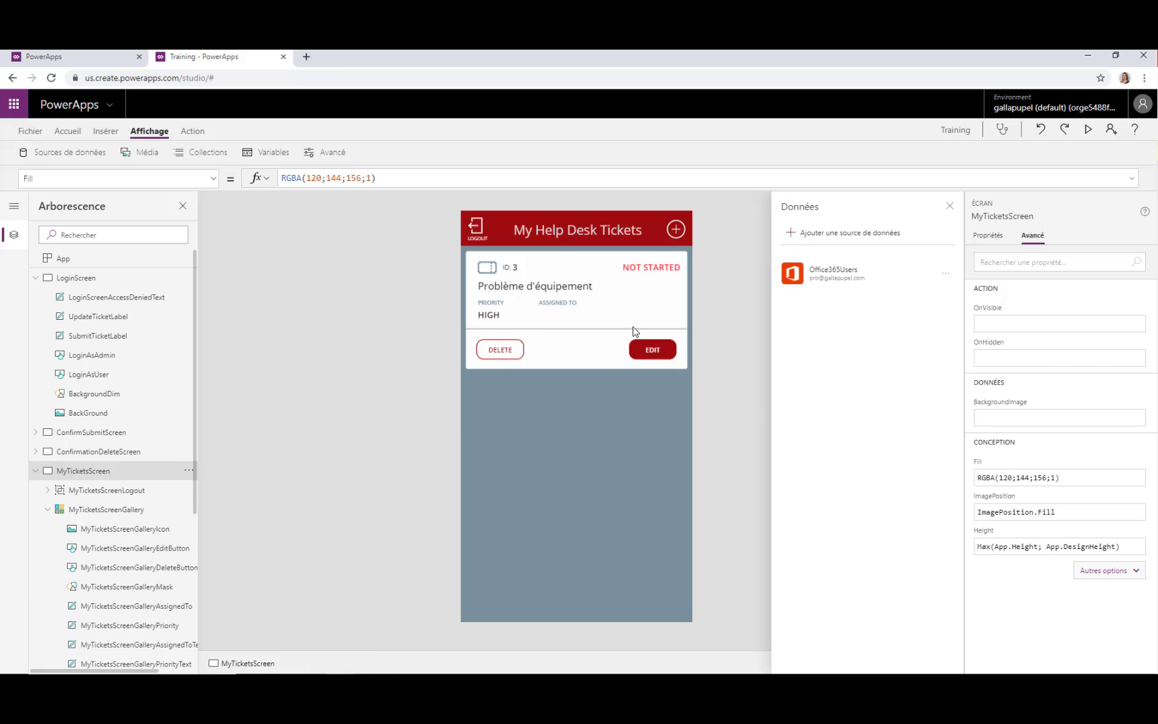
pyautogui.click(948, 274)
pyautogui.click(869, 273)
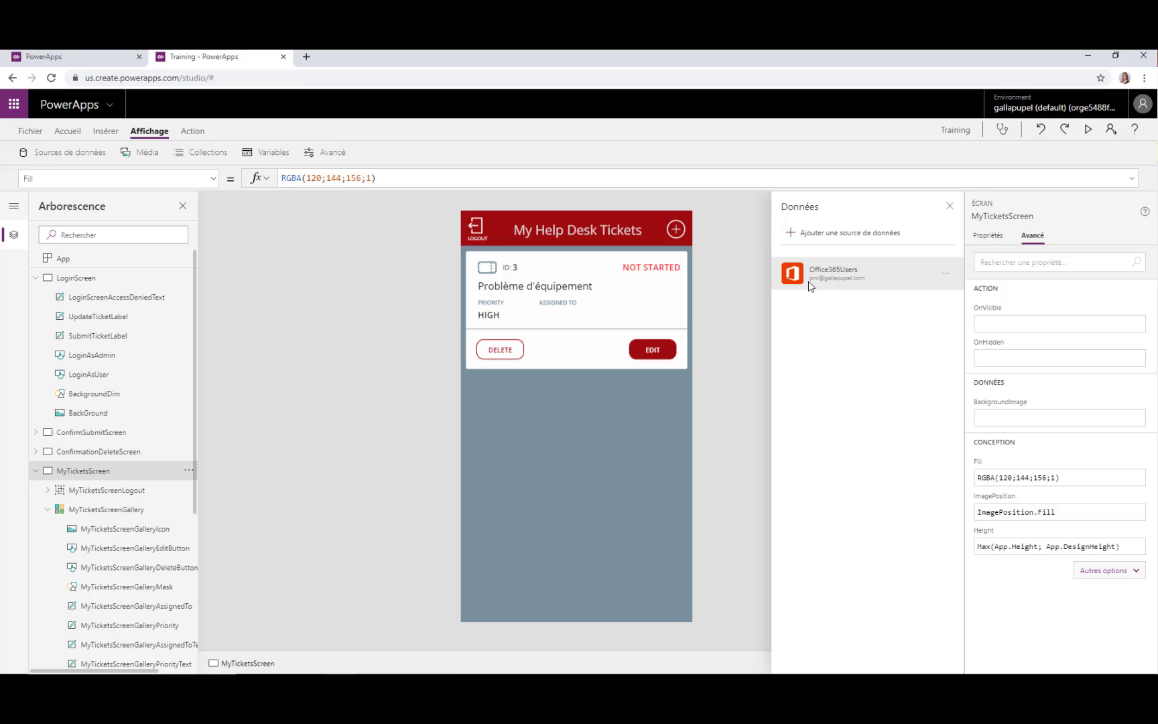
pyautogui.scroll(-4, 91, 479)
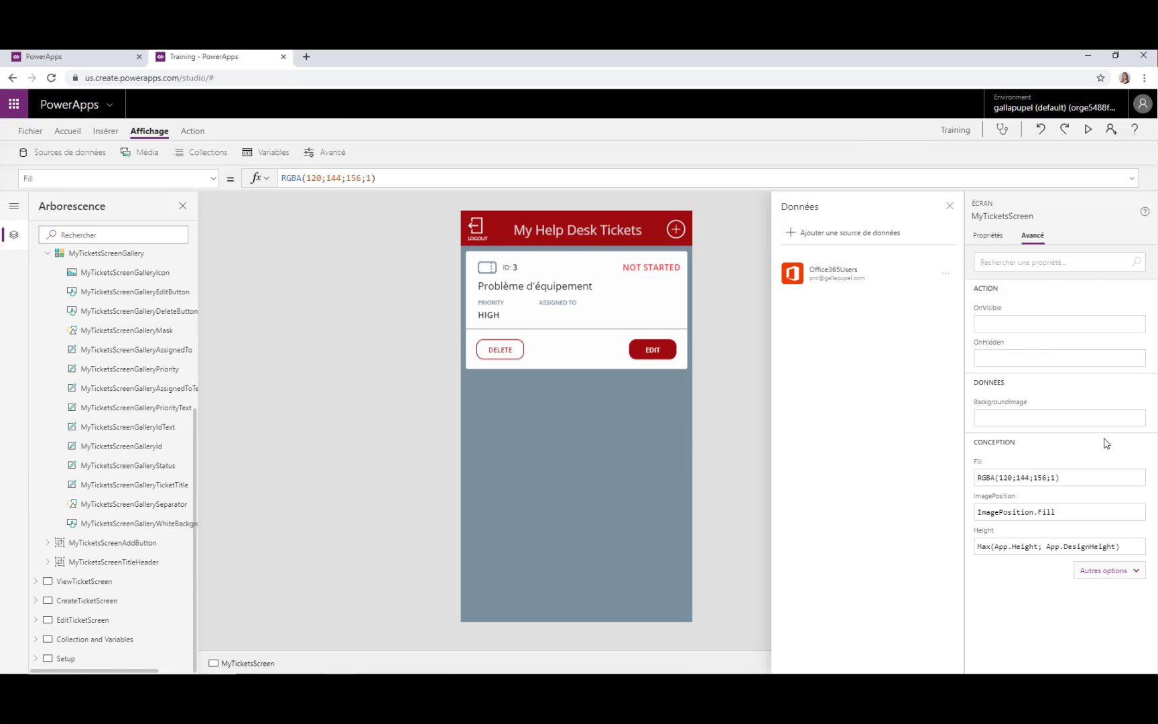
pyautogui.click(950, 206)
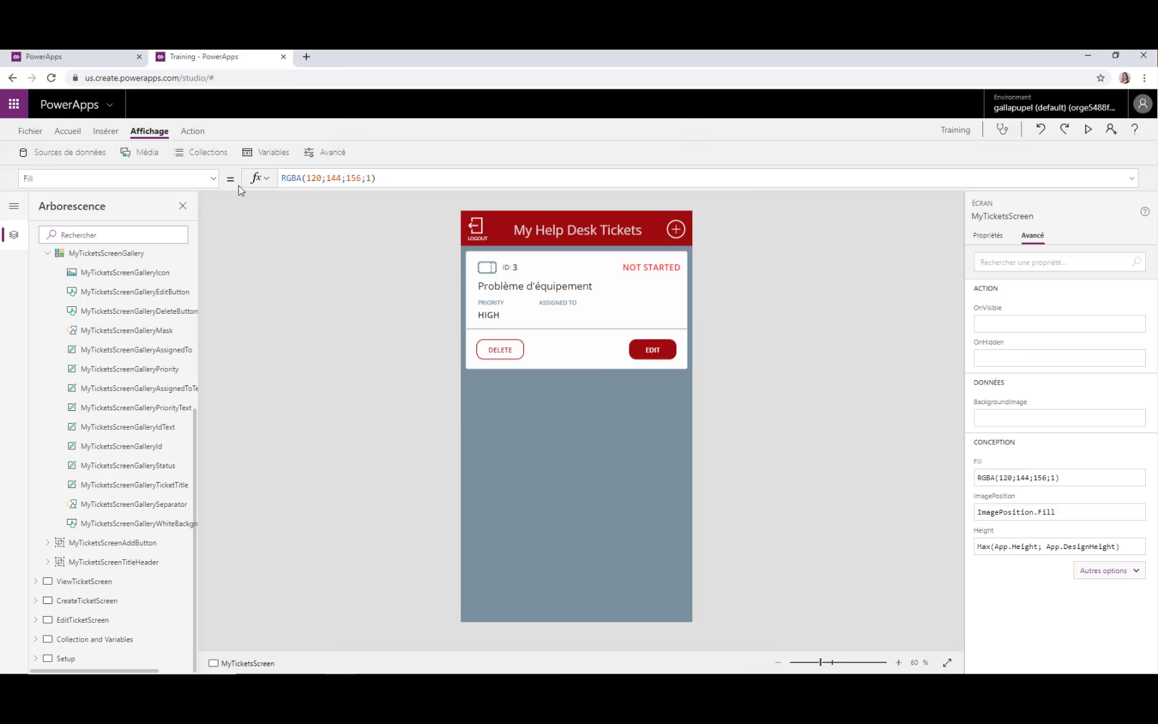
pyautogui.click(201, 152)
pyautogui.click(18, 134)
# In the app settings, give the Training app a blue icon with the left-chevron symbol
pyautogui.click(19, 114)
pyautogui.click(111, 107)
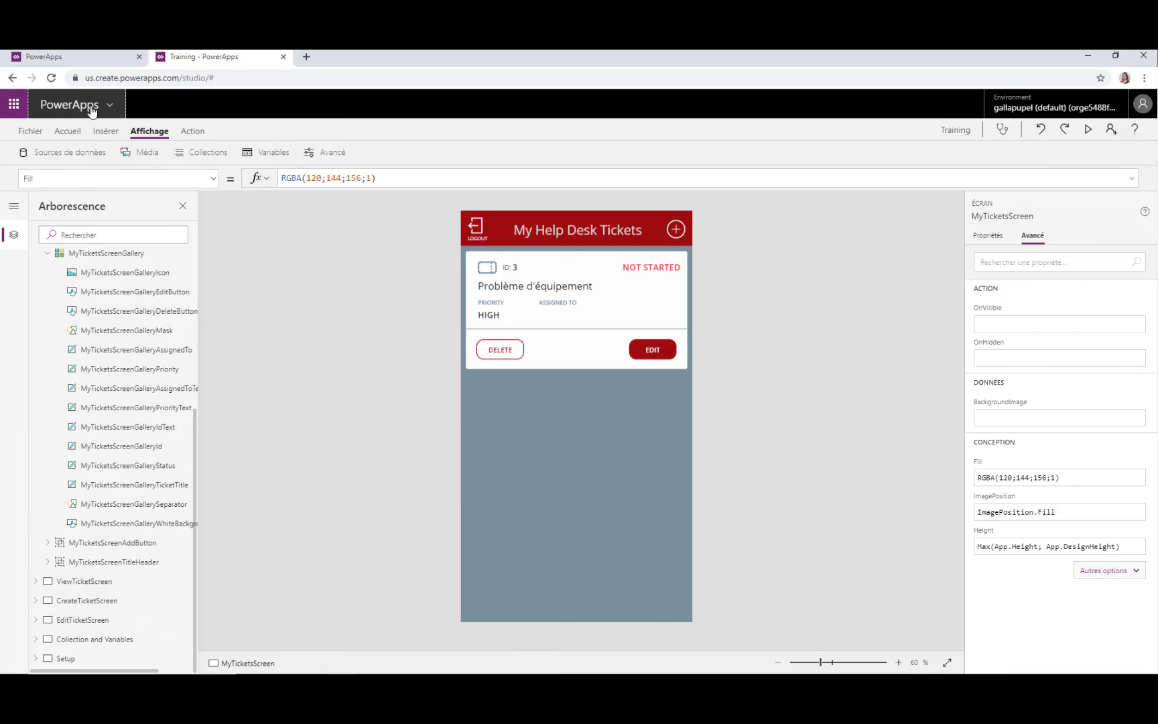
pyautogui.click(31, 131)
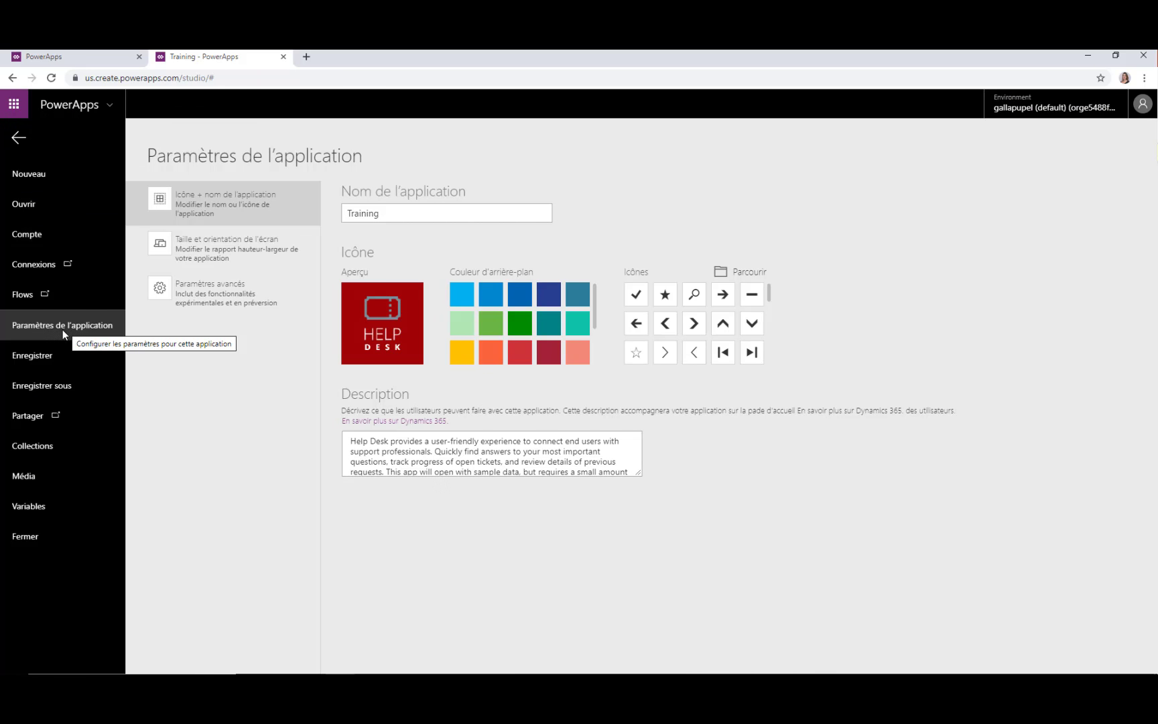
pyautogui.click(51, 362)
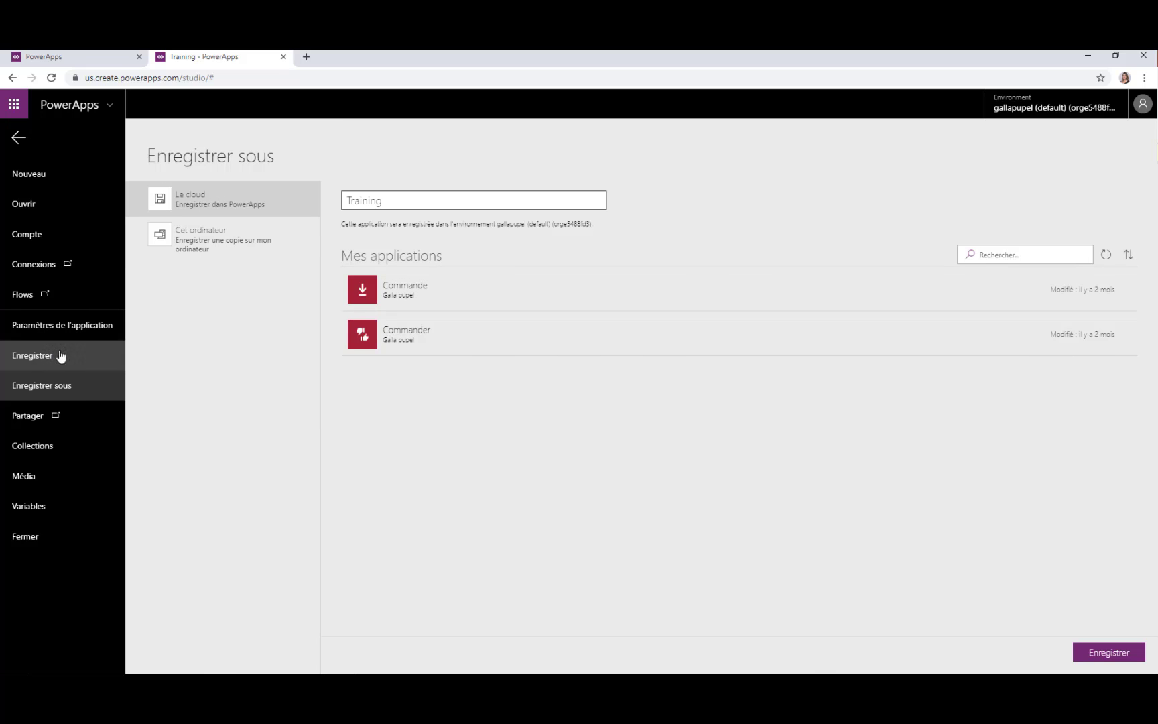
pyautogui.click(73, 326)
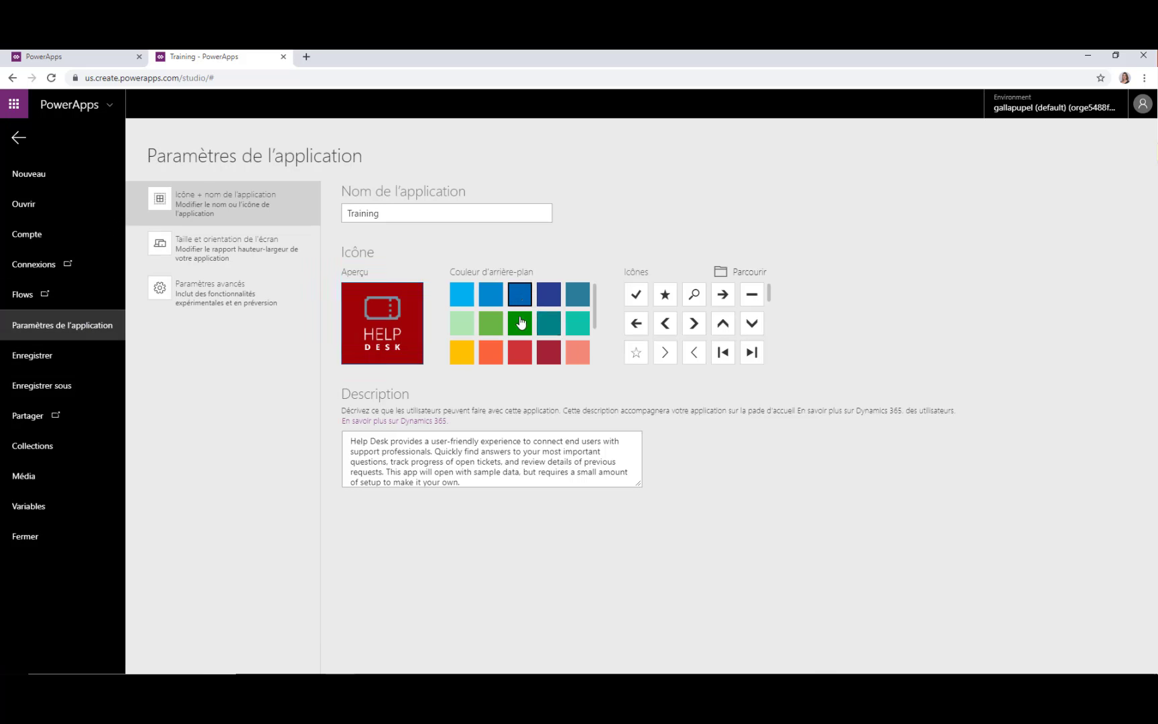
pyautogui.click(694, 294)
pyautogui.click(695, 324)
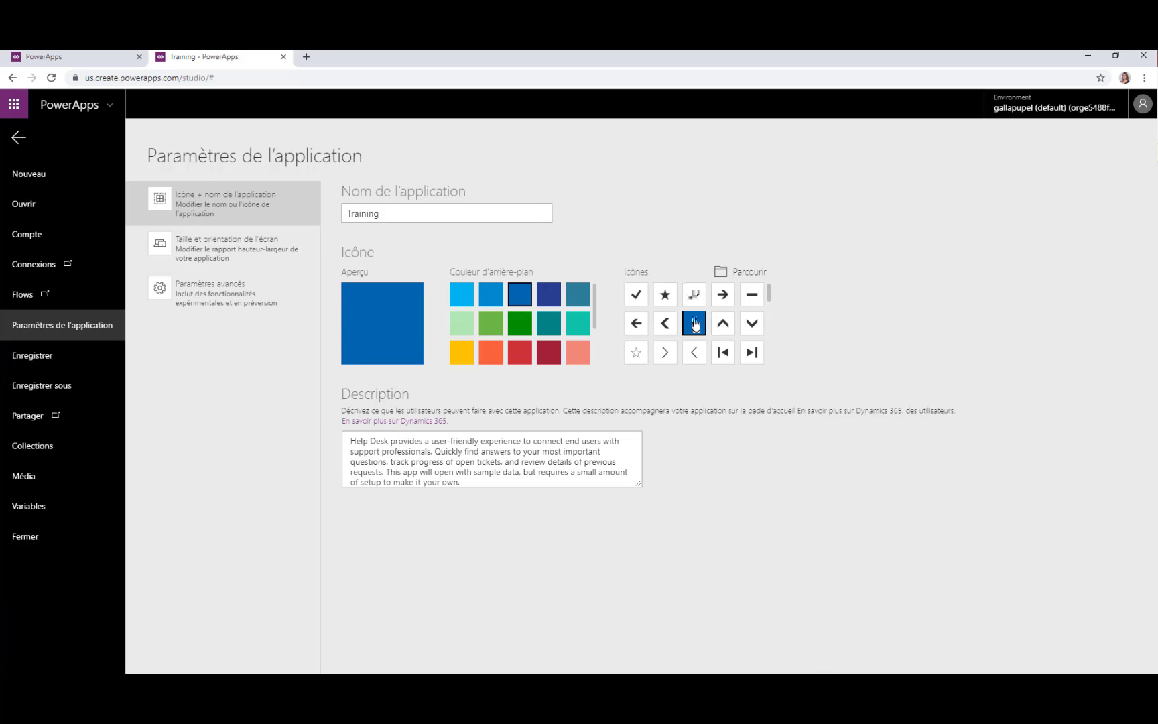
pyautogui.click(666, 324)
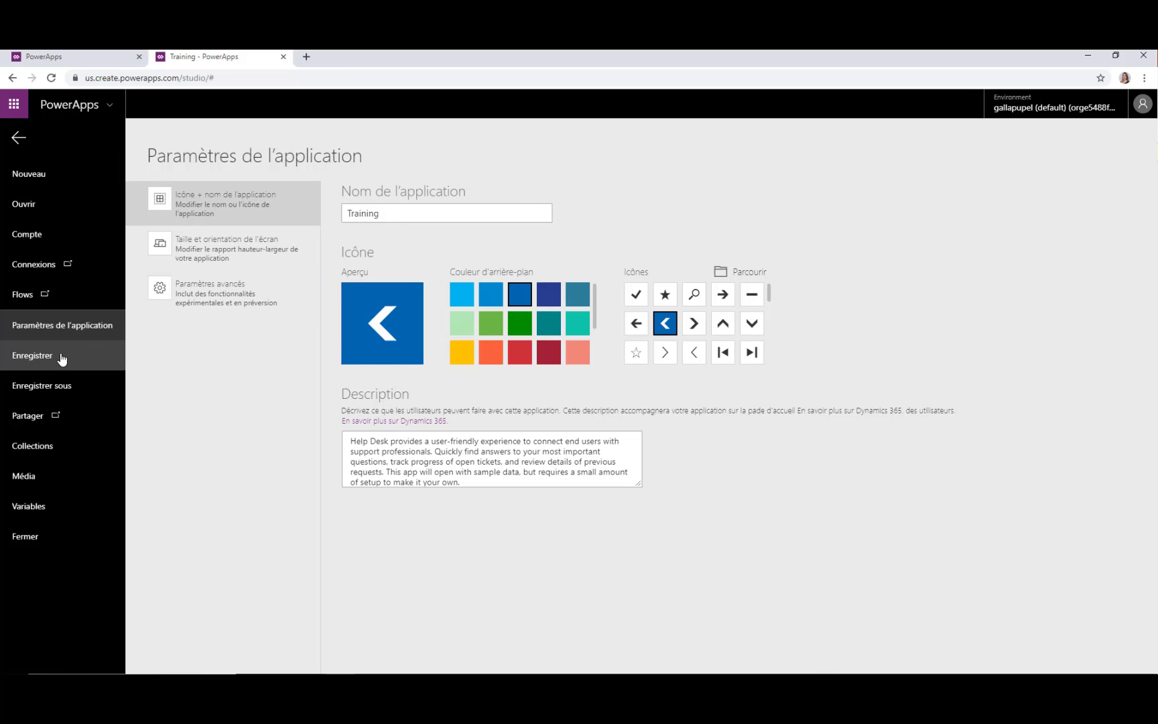
# Save the Training app to the cloud
pyautogui.click(41, 386)
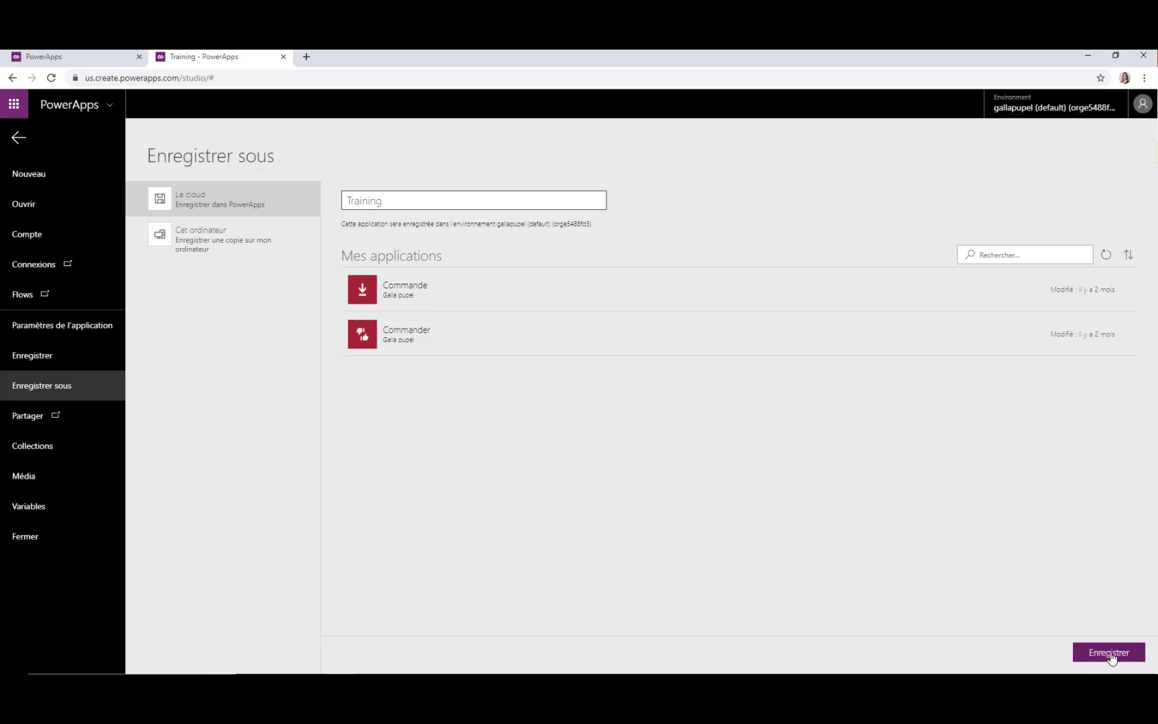
pyautogui.click(1110, 655)
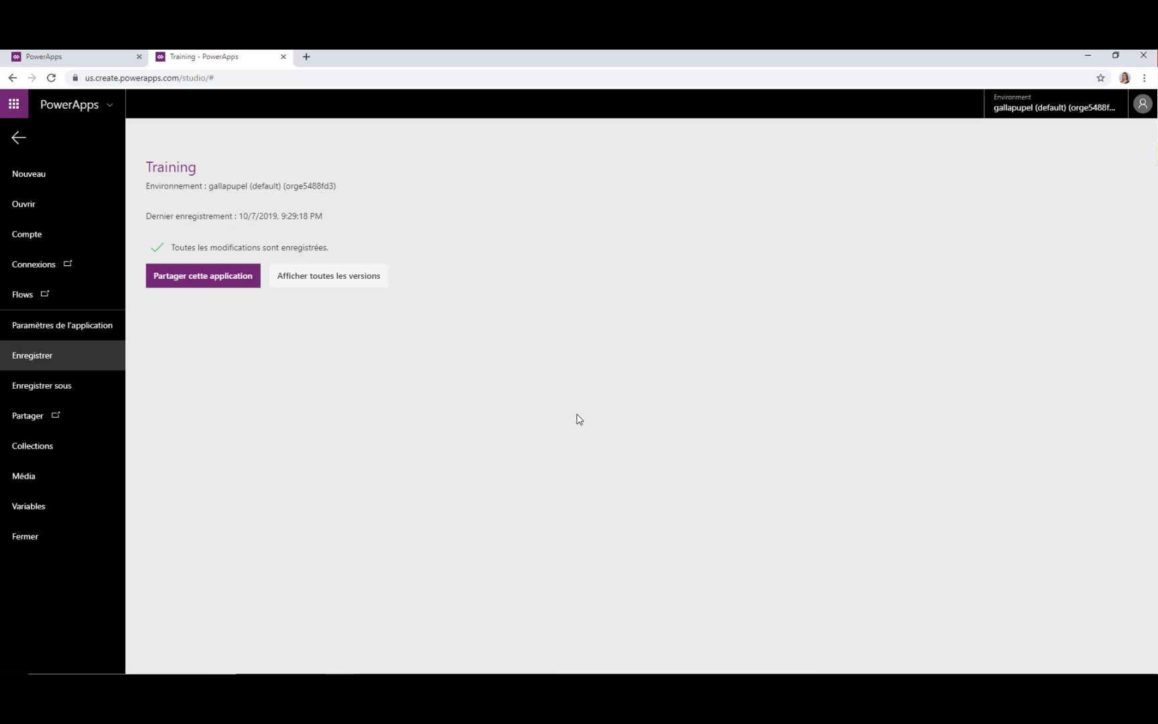
pyautogui.click(215, 285)
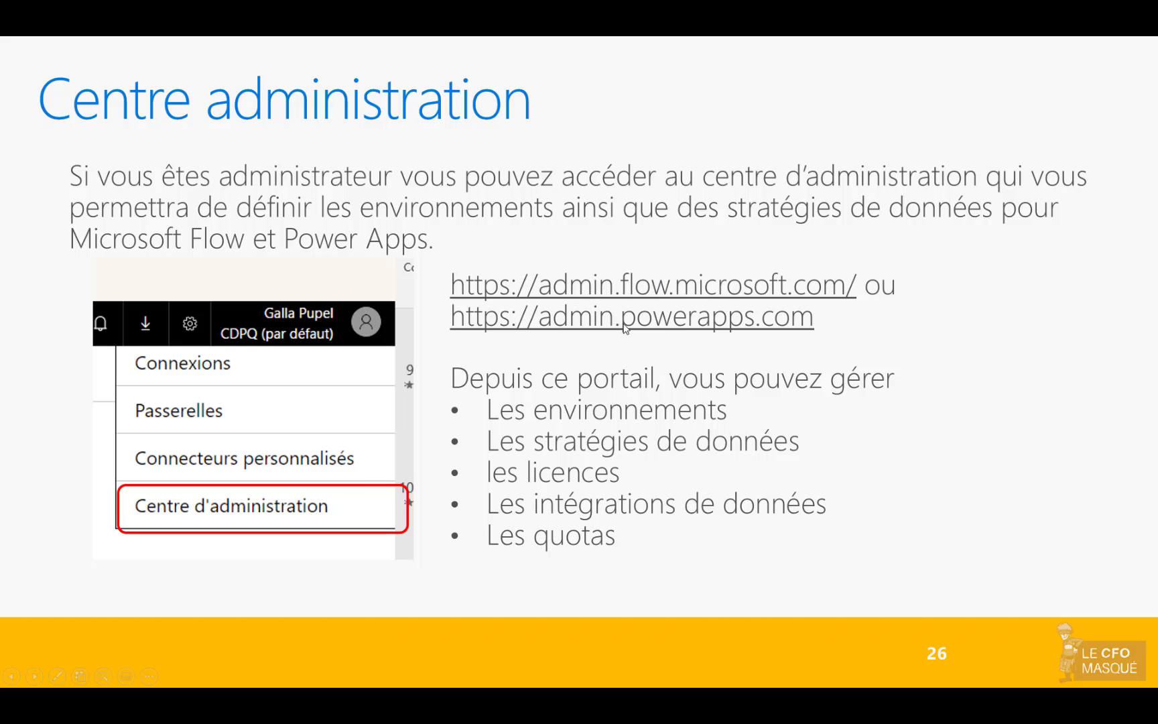
# Follow the admin.flow.microsoft.com link and show the Flow admin center's Environnements list
pyautogui.click(606, 290)
pyautogui.hotkey('alt', 'Tab')
pyautogui.click(74, 169)
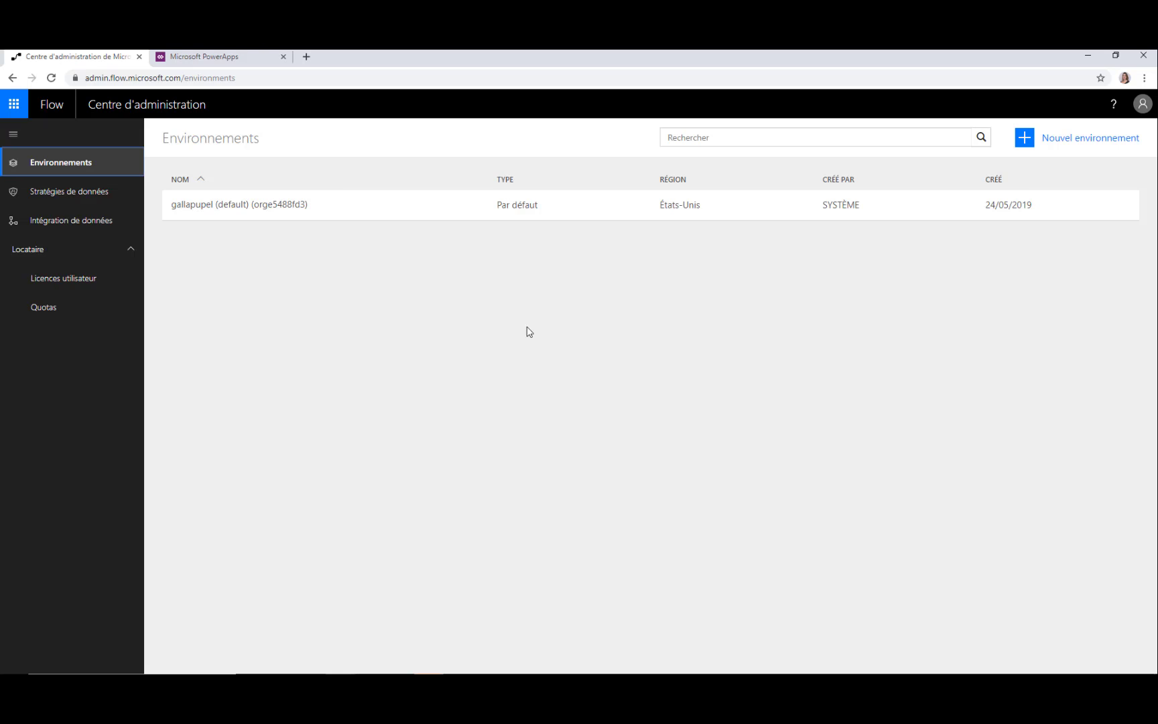
# Start a new environment, check the Essai and Production type options, then cancel without creating it
pyautogui.click(1054, 146)
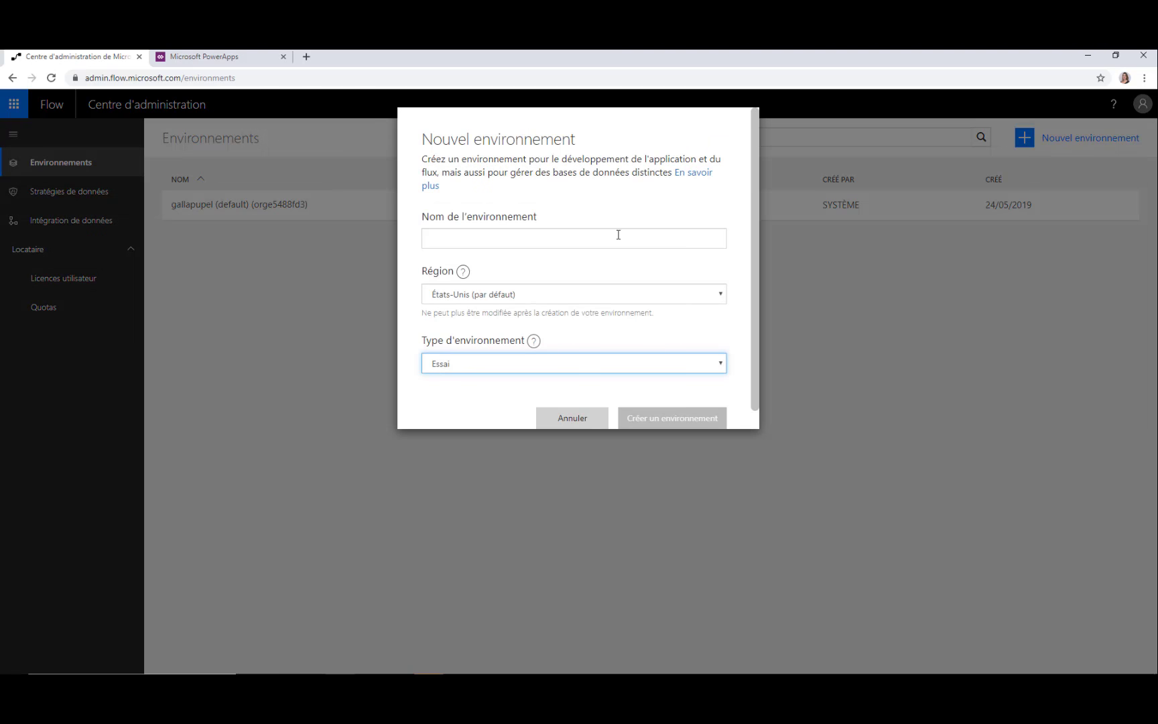
pyautogui.click(510, 240)
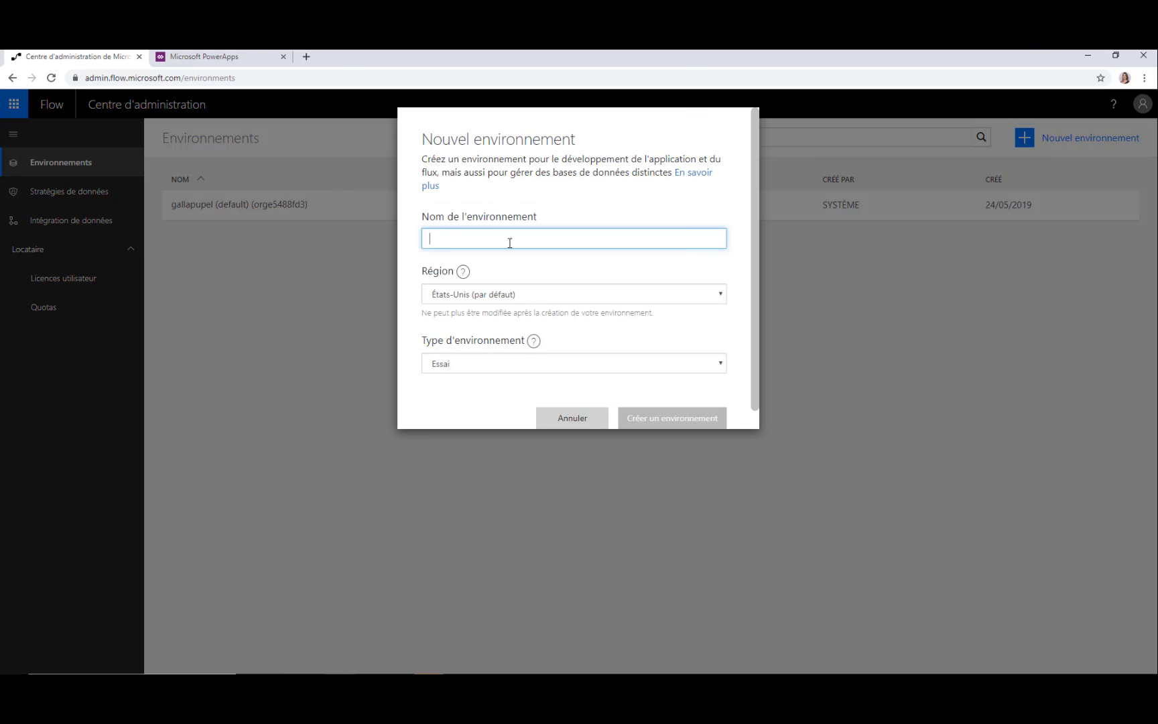
pyautogui.click(457, 365)
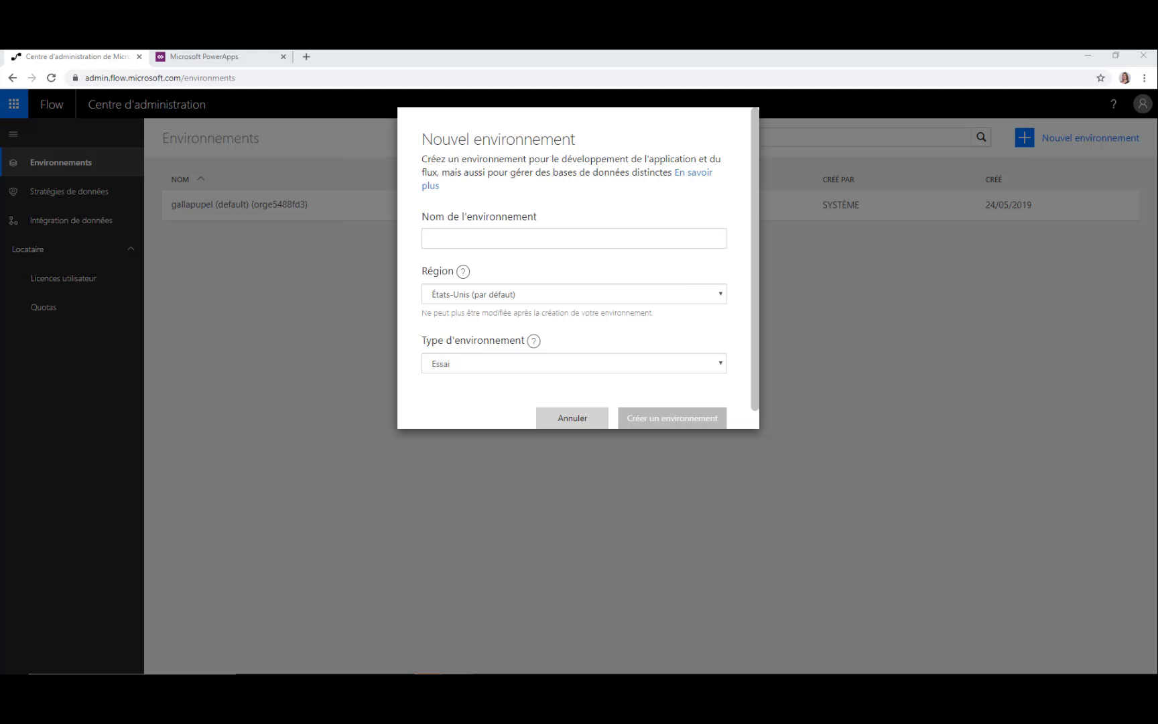
pyautogui.click(571, 411)
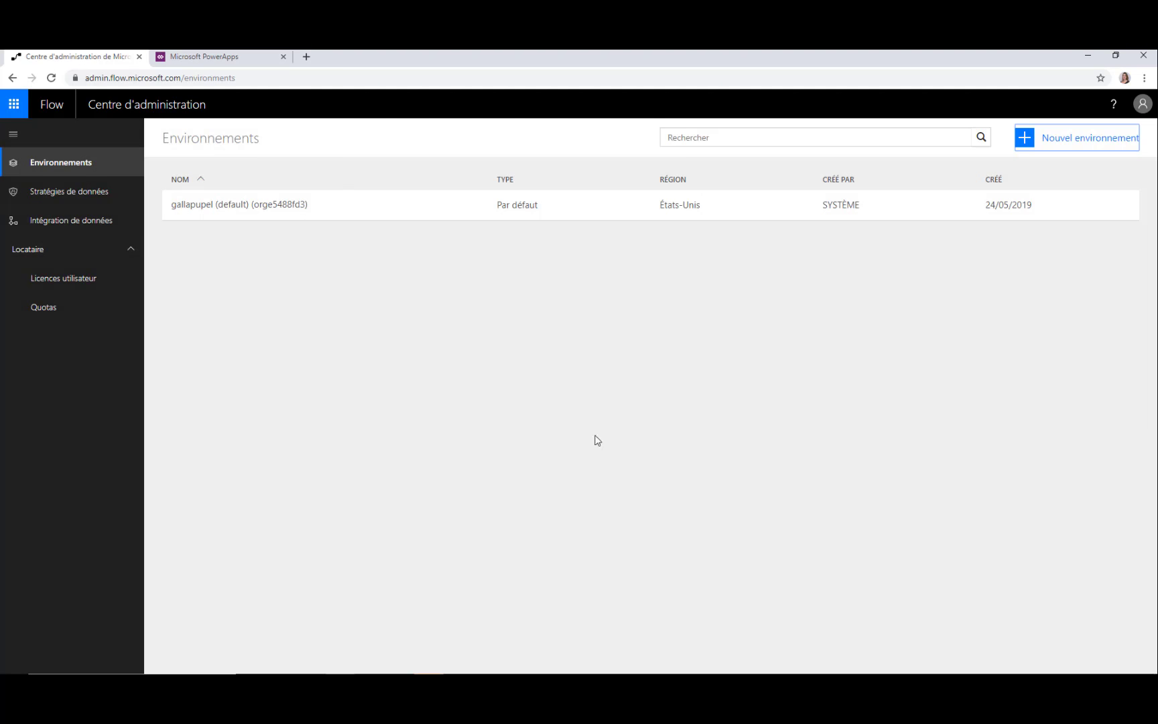
# Open the default environment and review its Sécurité settings and its flows' details under Ressources
pyautogui.click(260, 204)
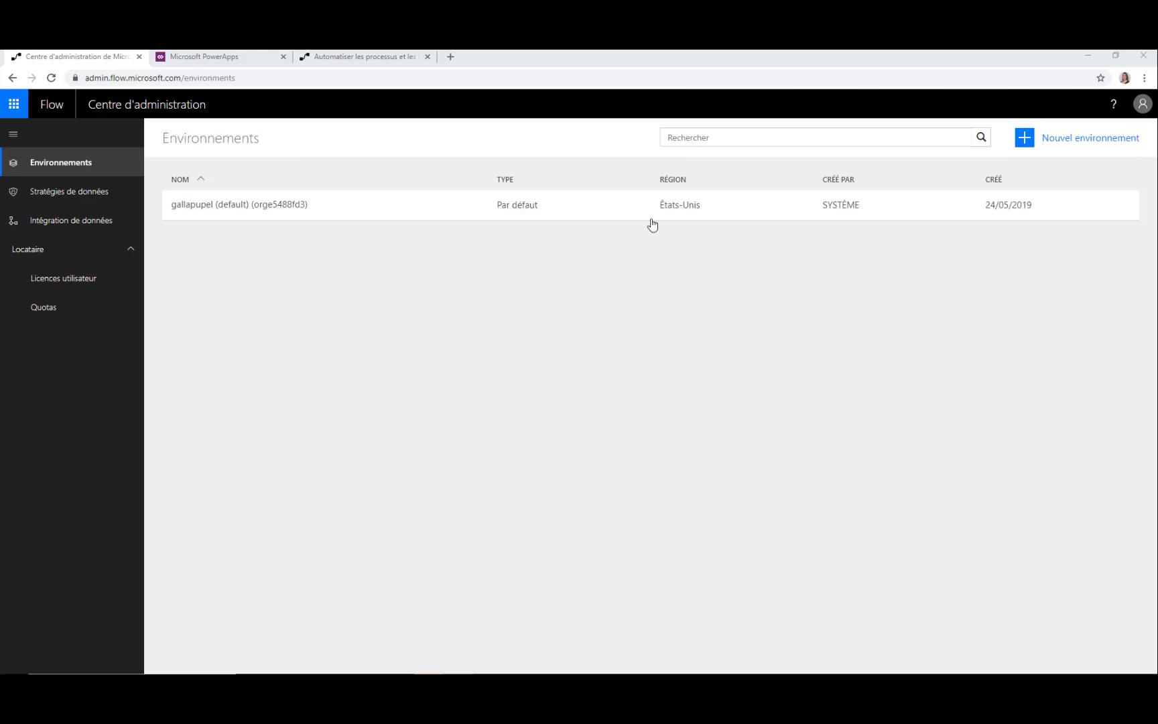
pyautogui.click(213, 211)
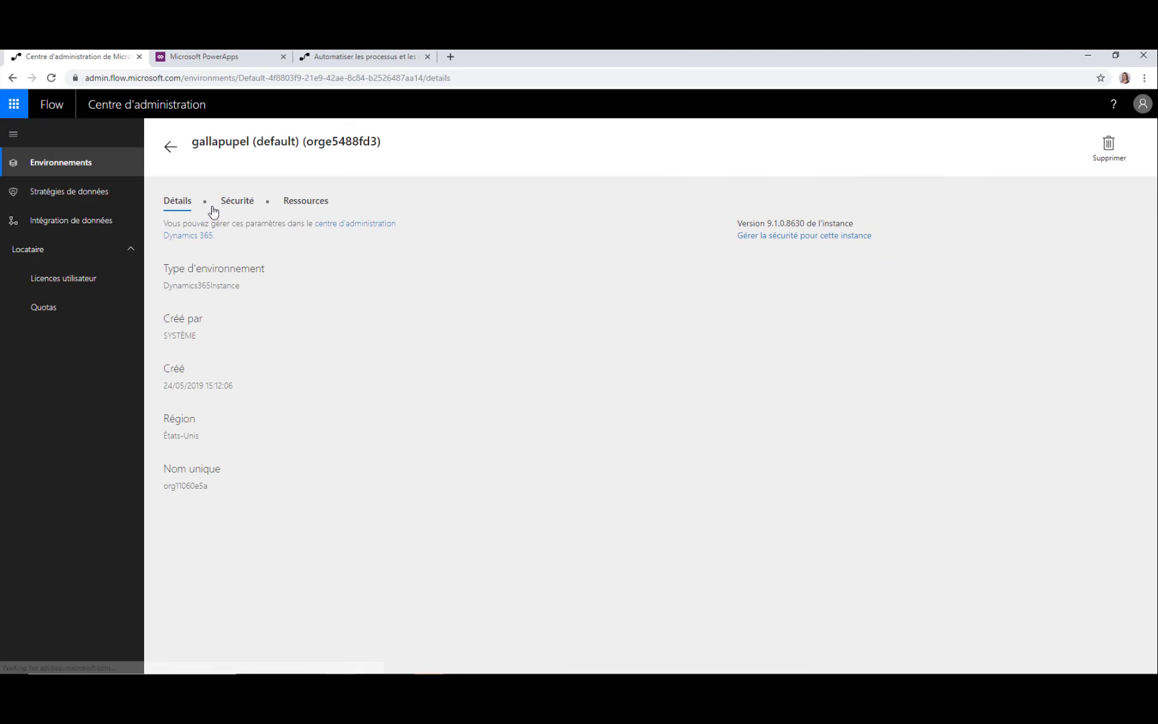
pyautogui.click(246, 204)
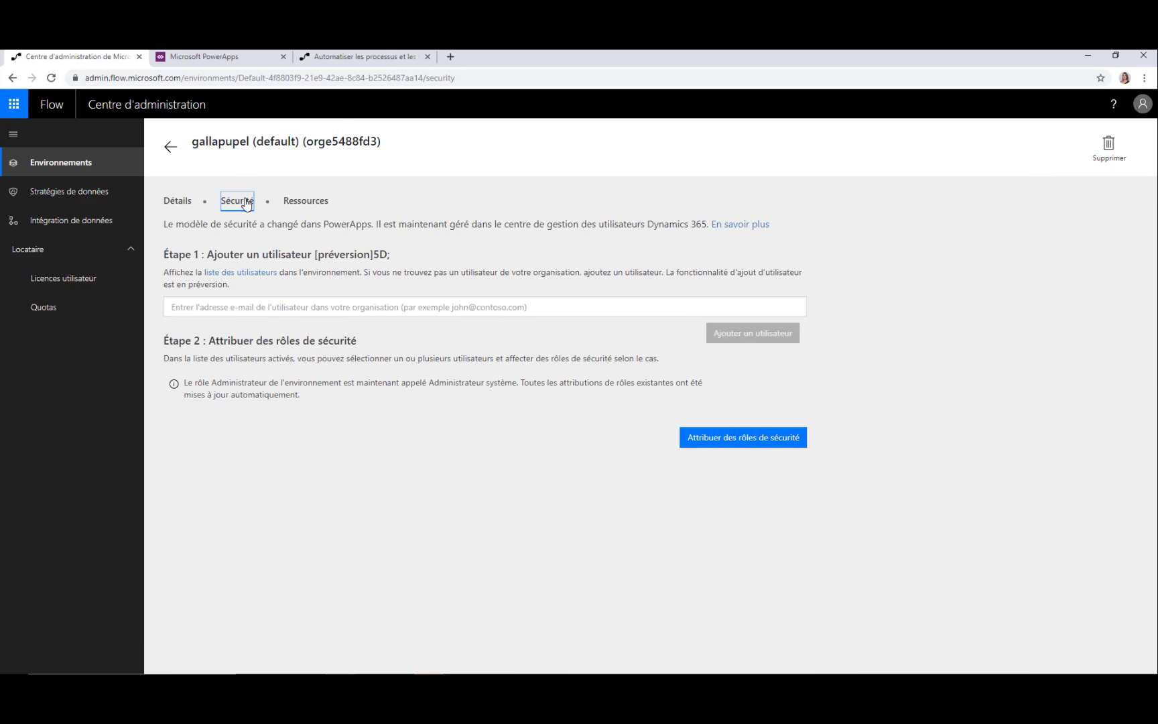
pyautogui.click(290, 205)
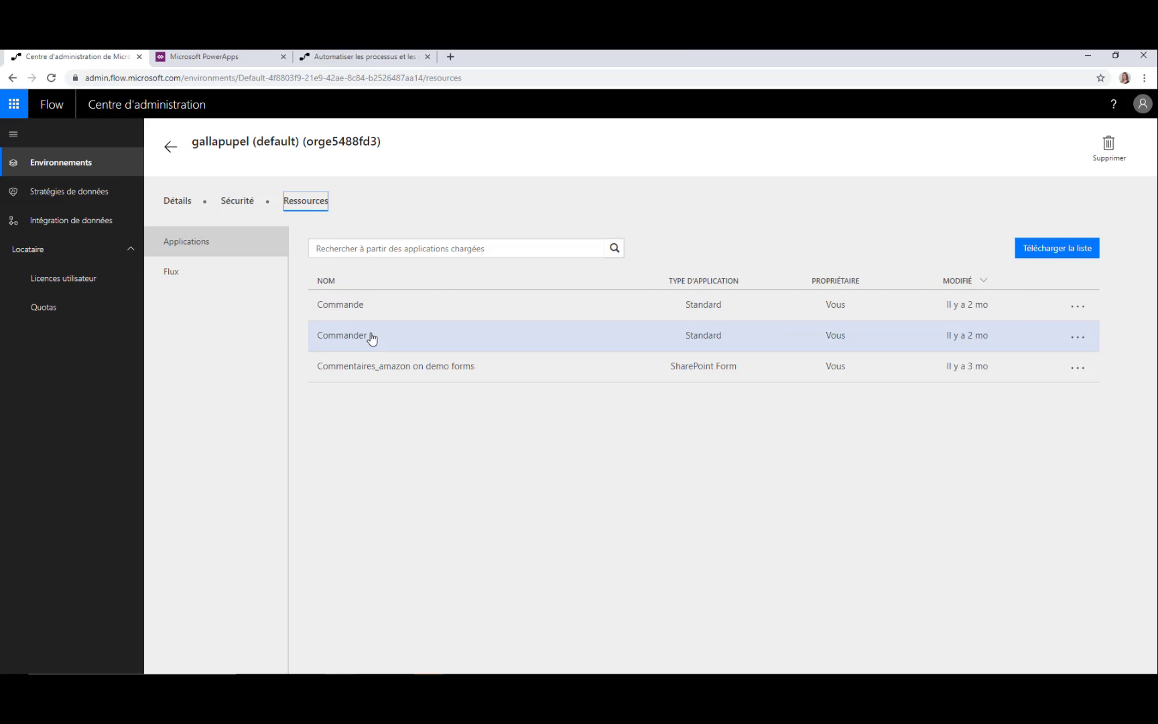
pyautogui.click(222, 281)
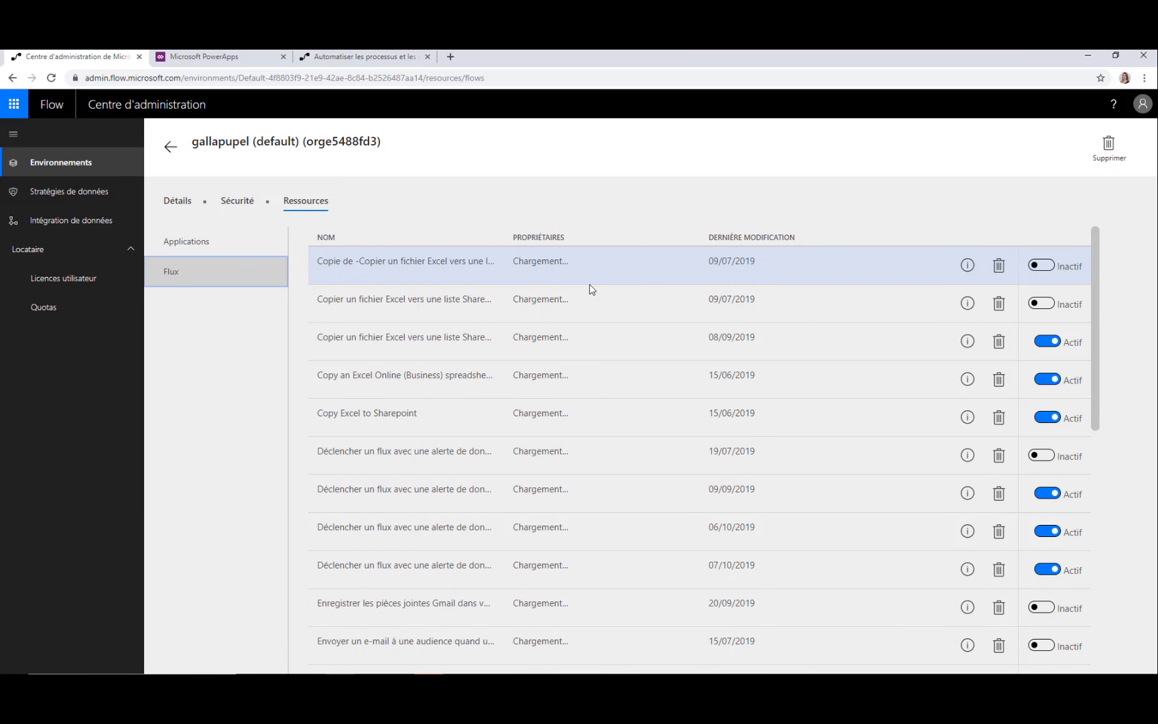
pyautogui.click(967, 265)
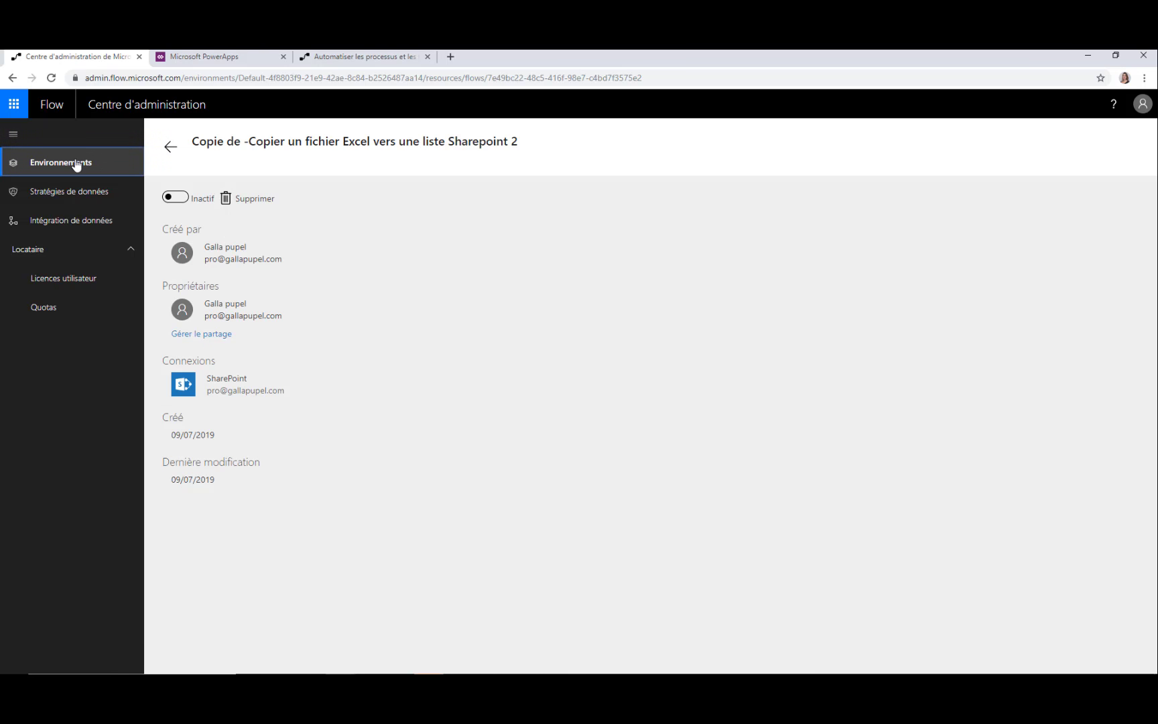
pyautogui.click(170, 147)
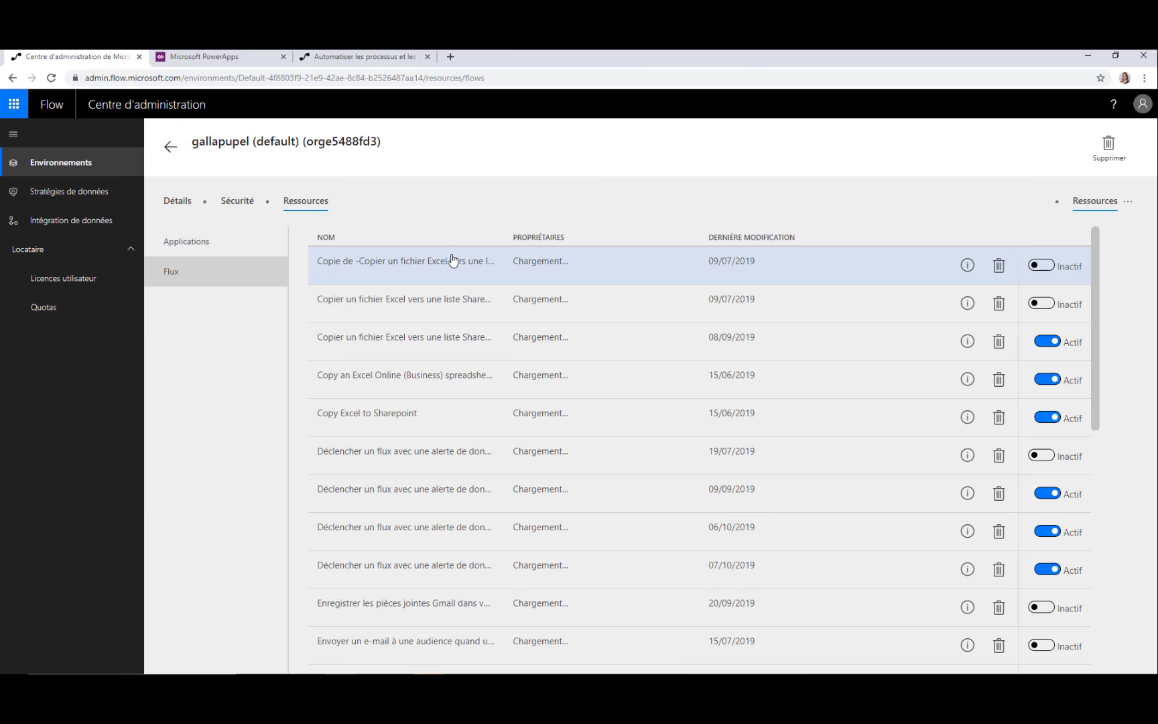
pyautogui.click(172, 149)
# Review the tenant-wide data policy and its Groupes de données, then open Intégration de données
pyautogui.click(100, 191)
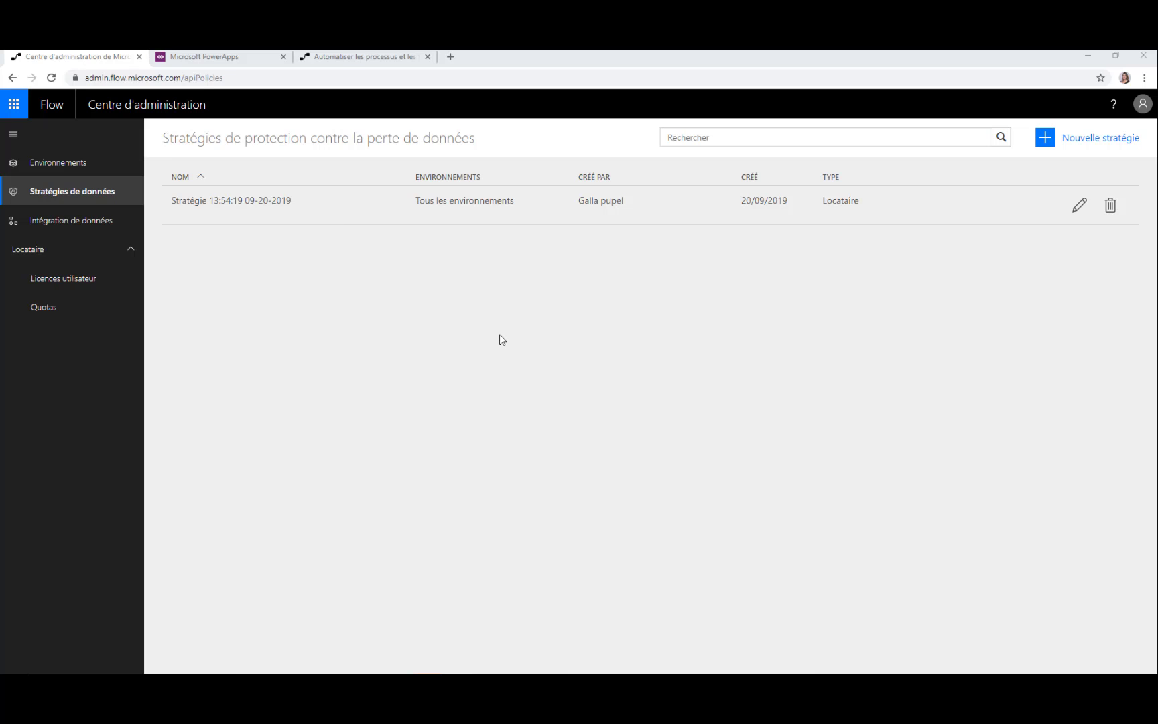
pyautogui.click(256, 214)
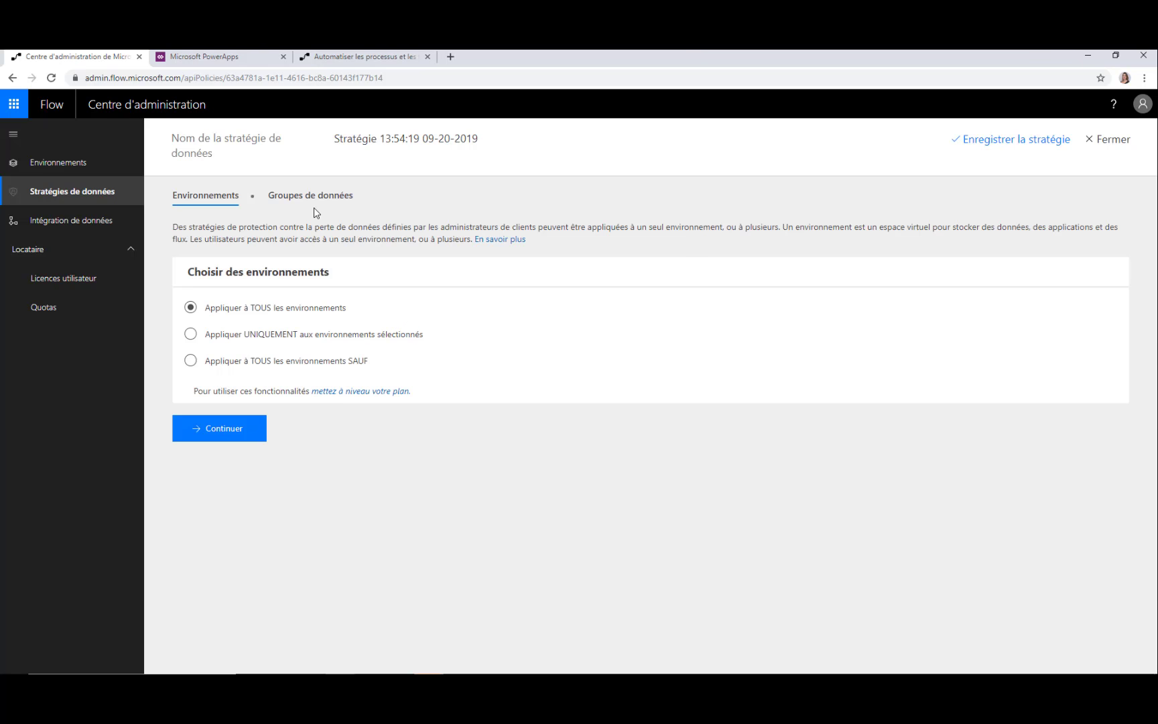
pyautogui.click(315, 209)
pyautogui.scroll(-1, 603, 355)
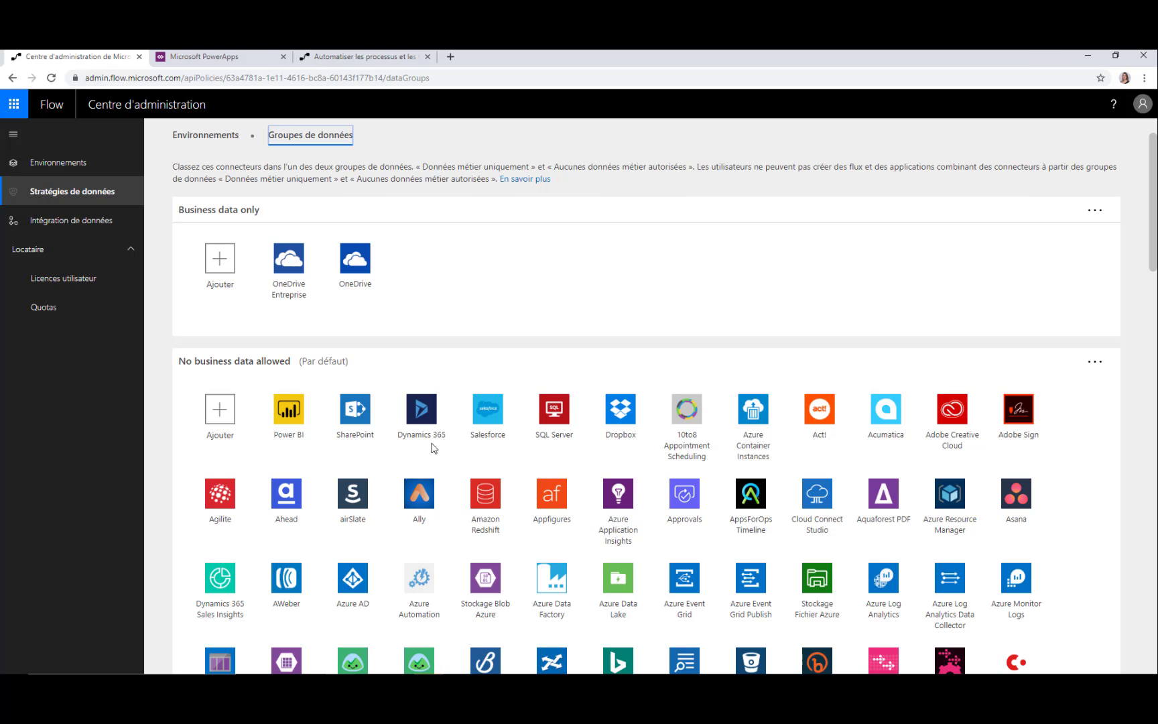
pyautogui.click(109, 223)
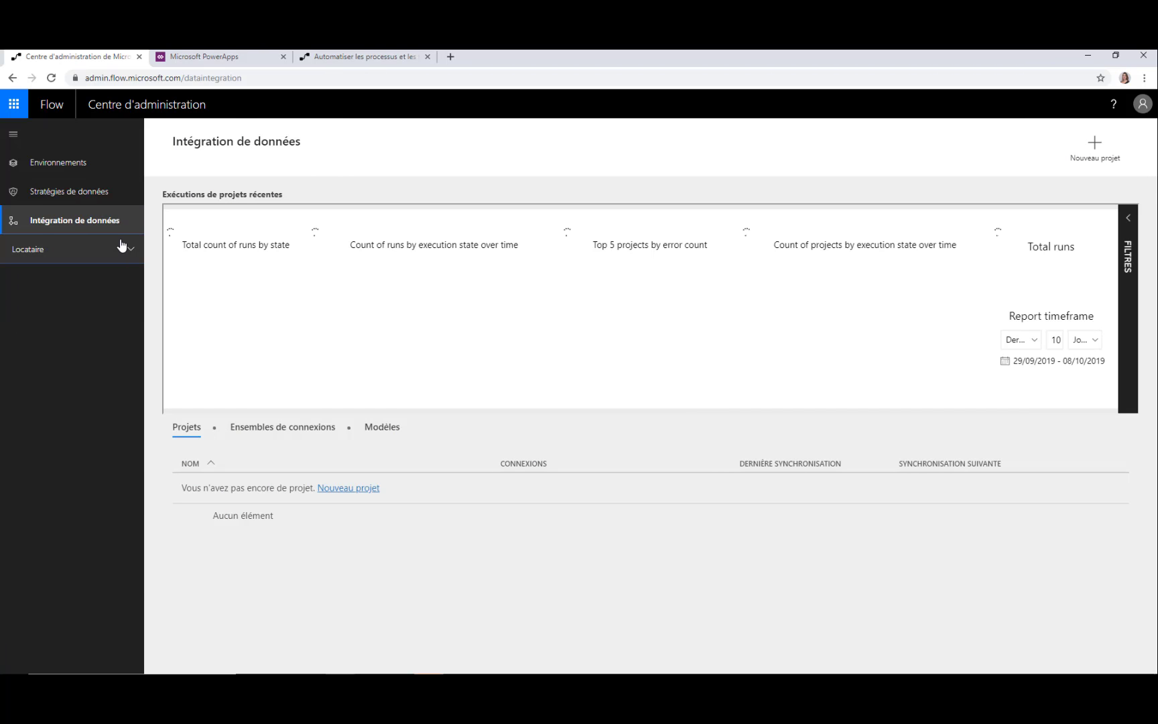
# Under Locataire, review the Quotas and Licences utilisateur pages, then return to Environnements
pyautogui.click(102, 251)
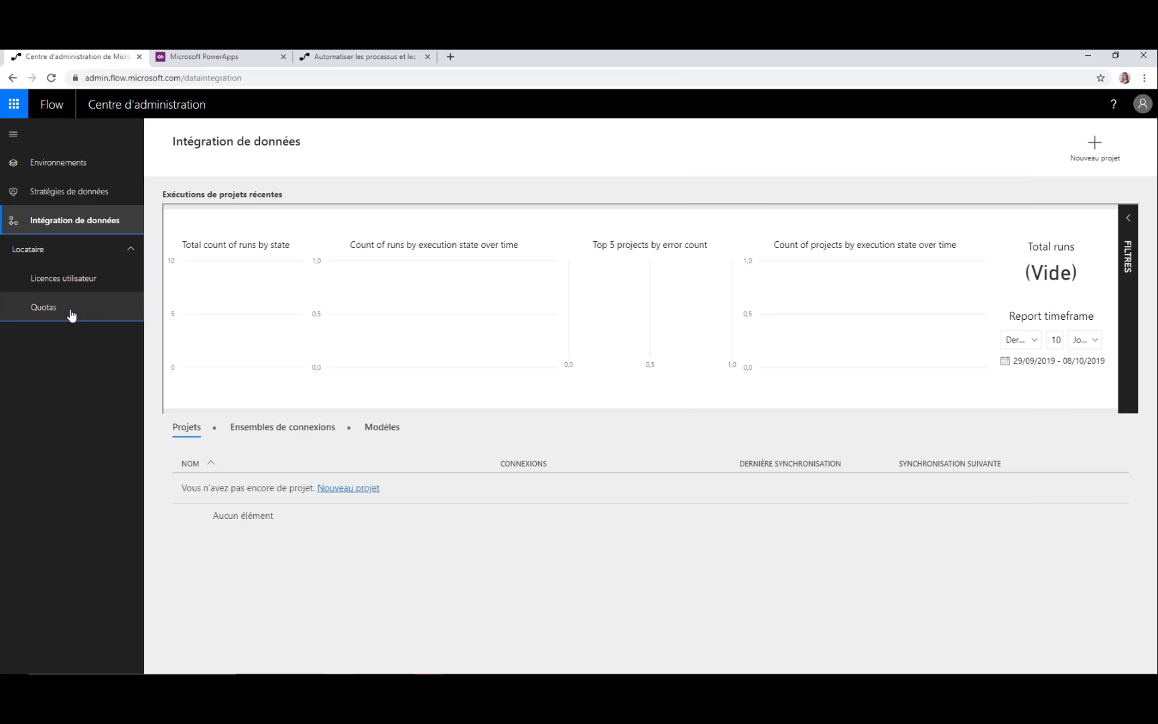
pyautogui.click(72, 313)
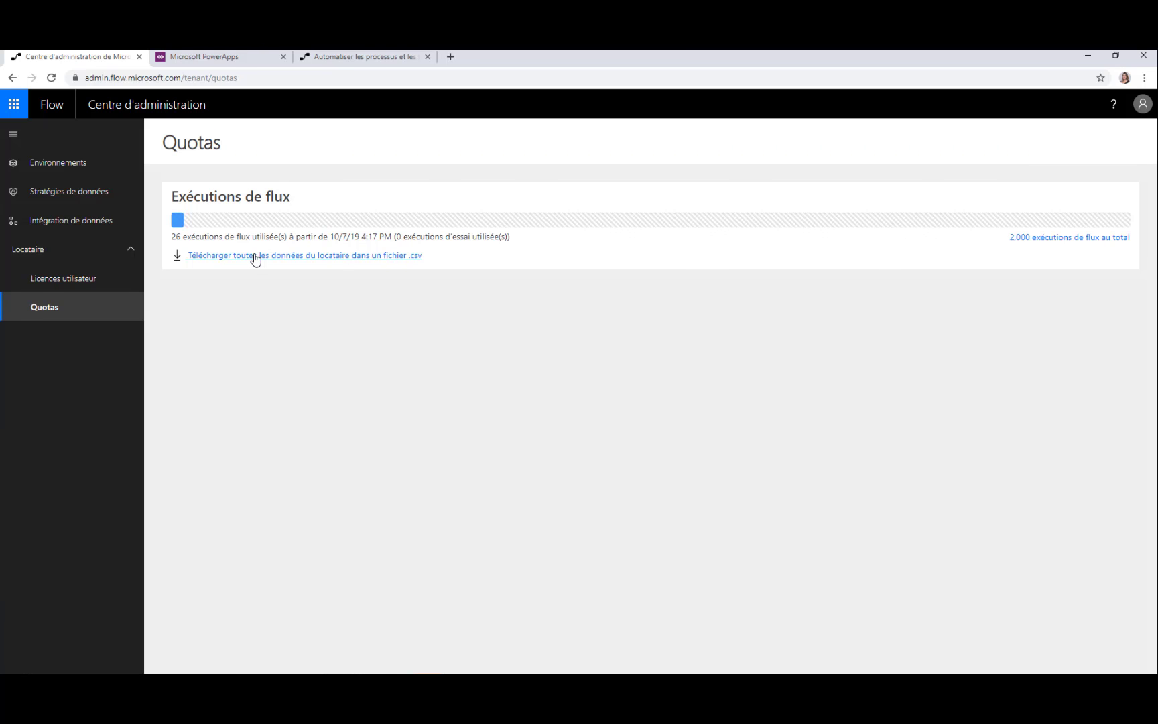
pyautogui.click(106, 286)
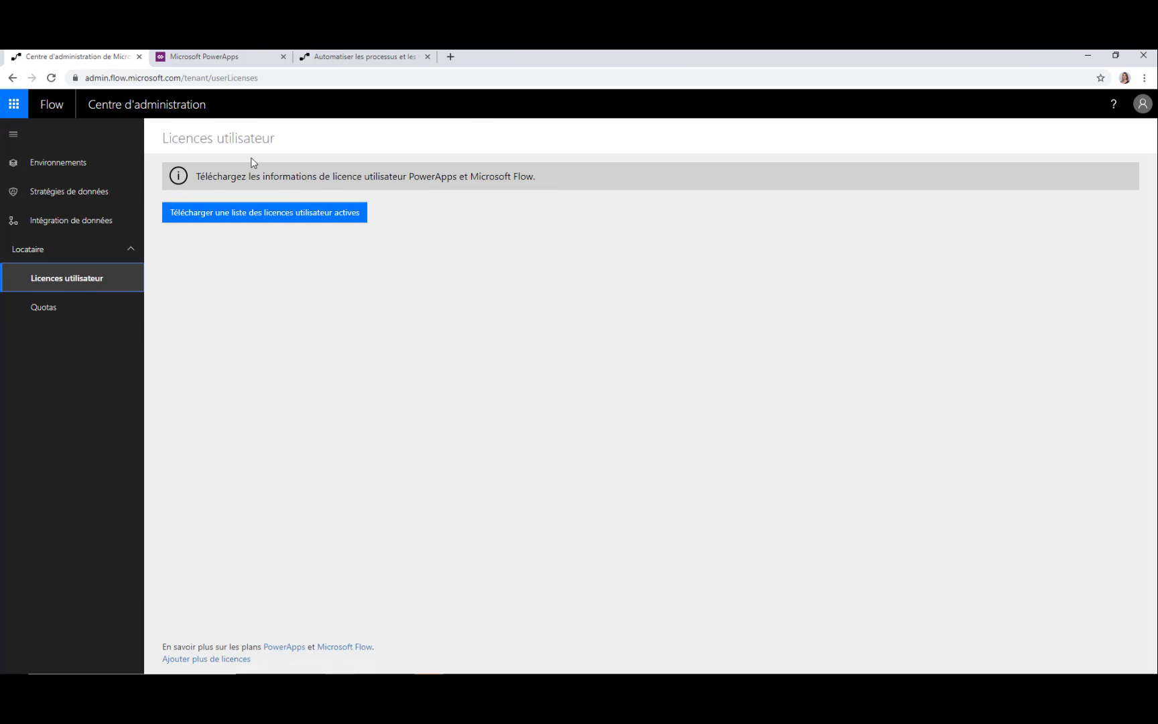
pyautogui.click(89, 167)
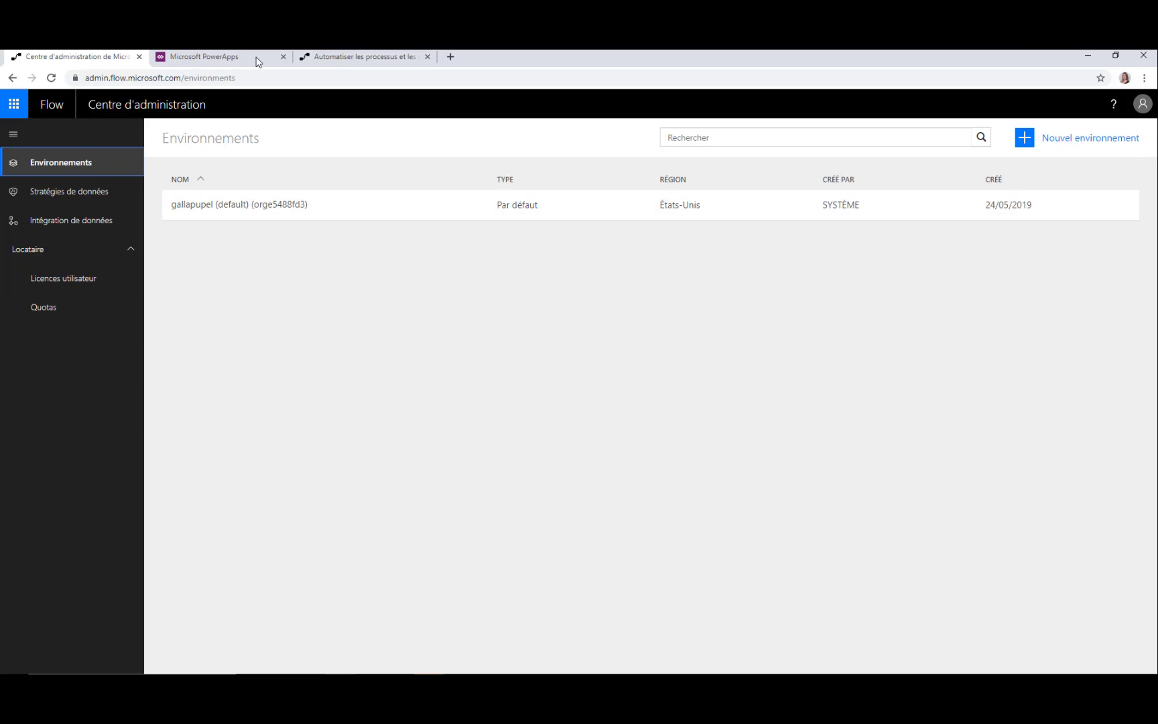
# Review the PowerApps admin center Stratégies de données and Intégration de données pages, then advance to slide 28
pyautogui.click(242, 54)
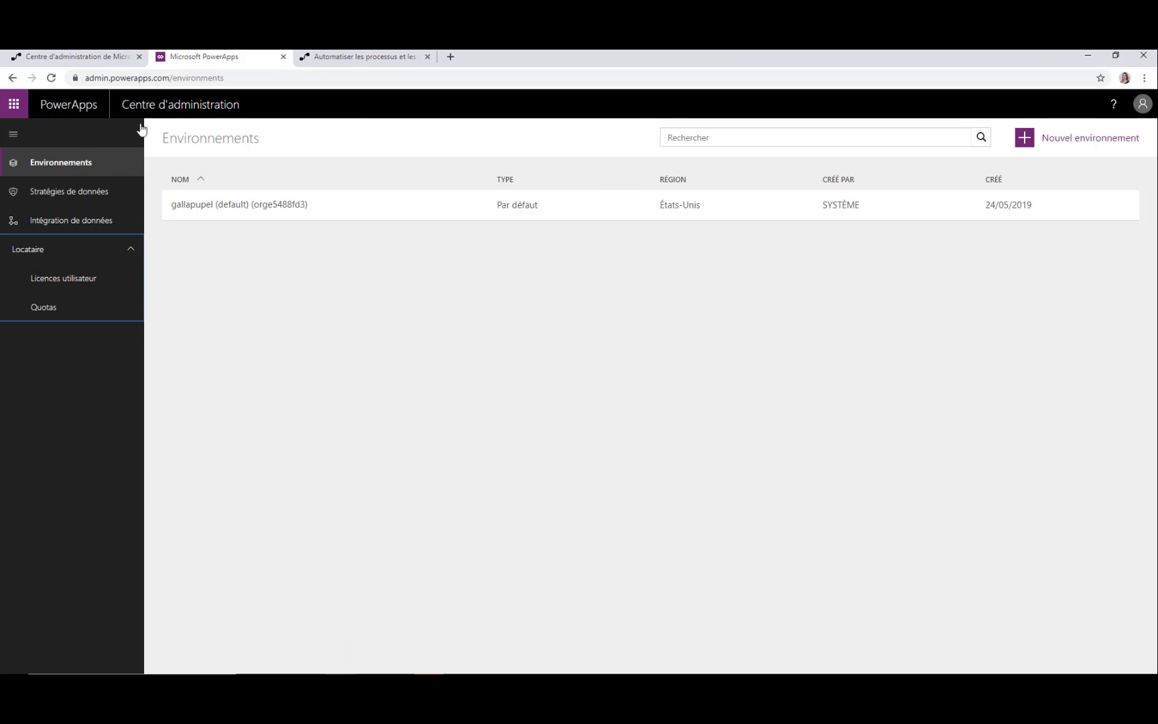
pyautogui.click(80, 201)
pyautogui.click(86, 220)
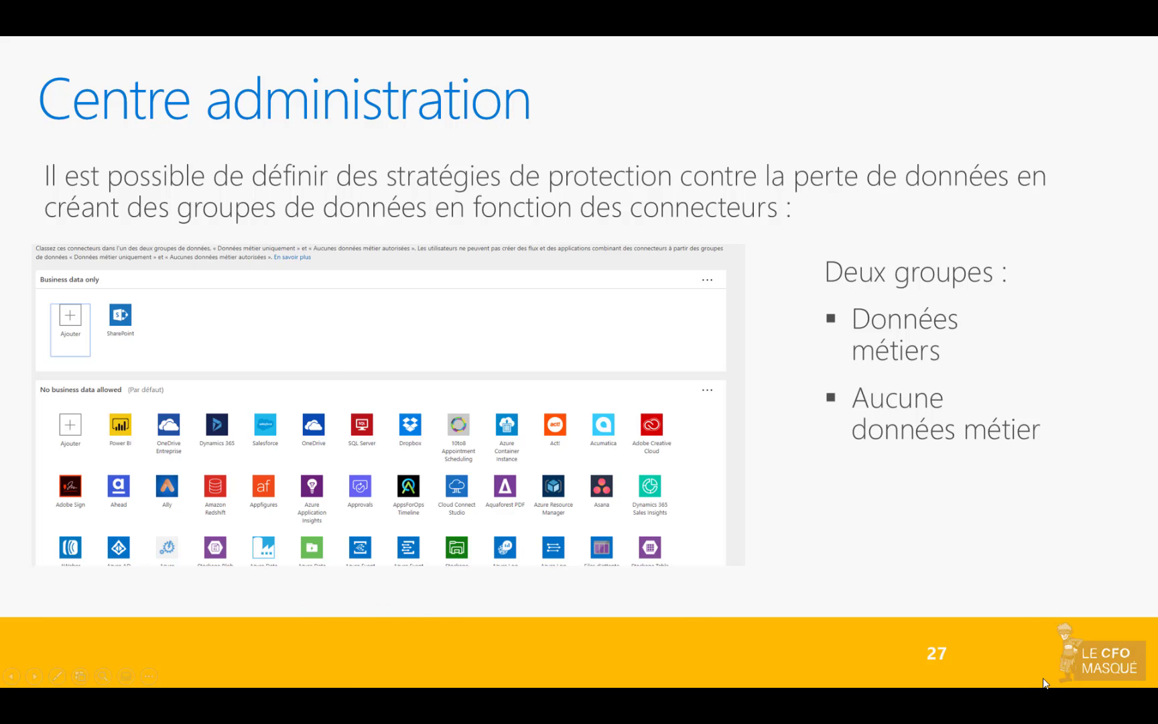
pyautogui.press('Right')
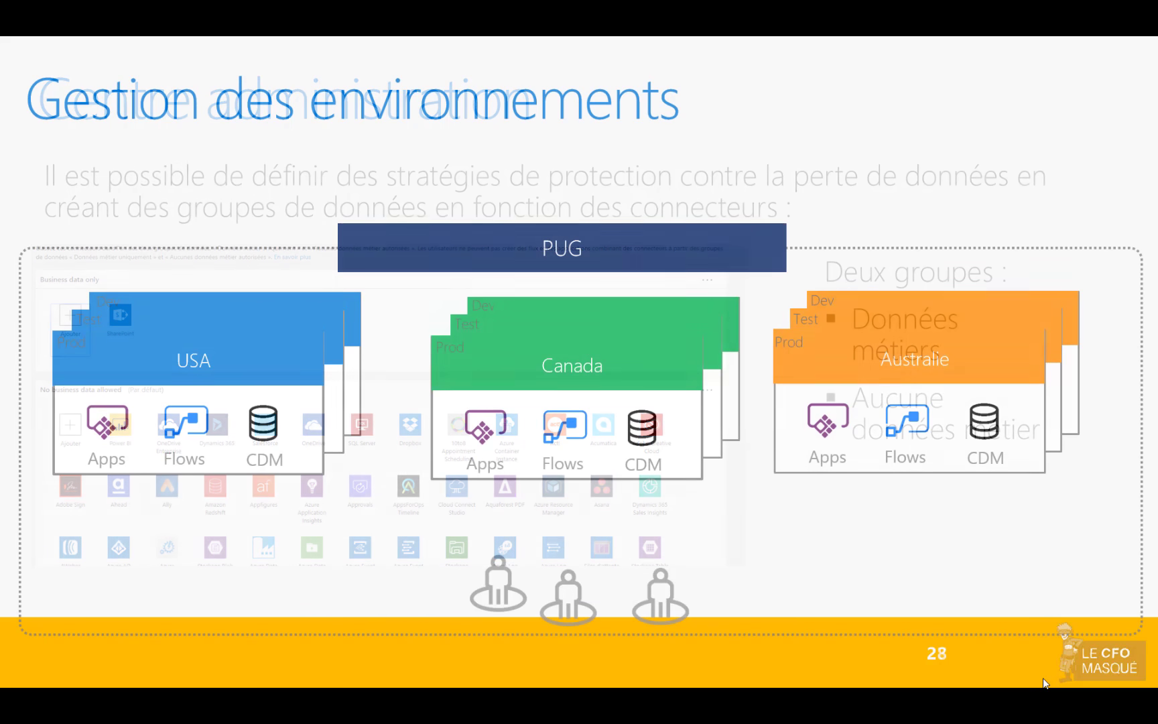